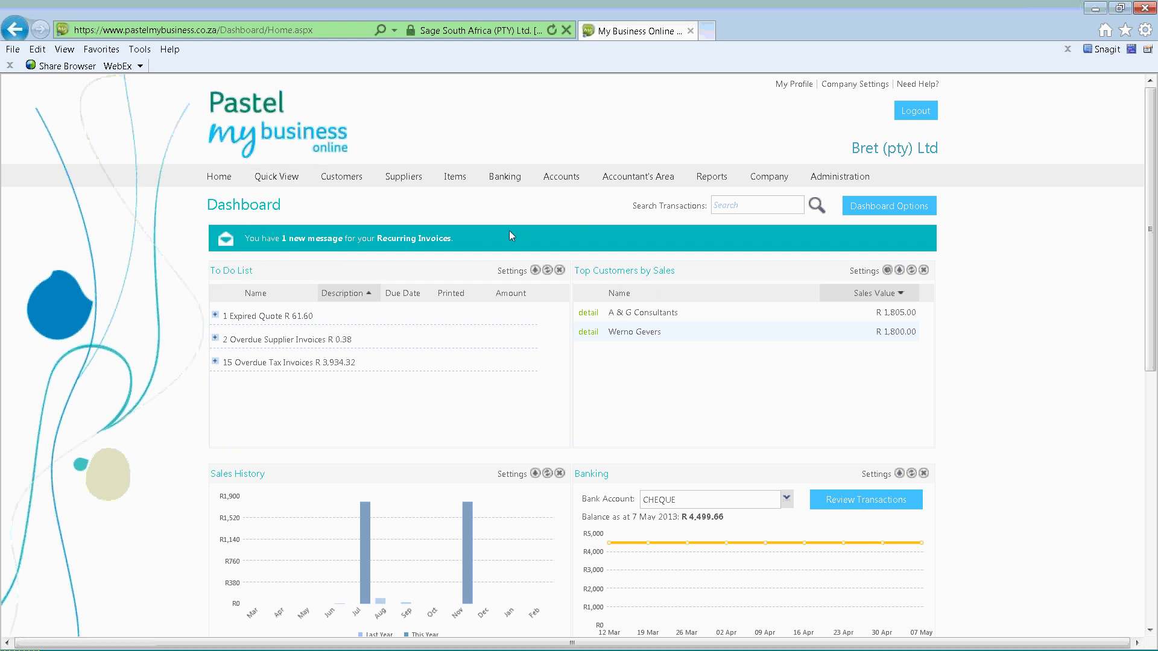
Open the list of managed companies and open Bret (pty) Ltd for editing
click(768, 196)
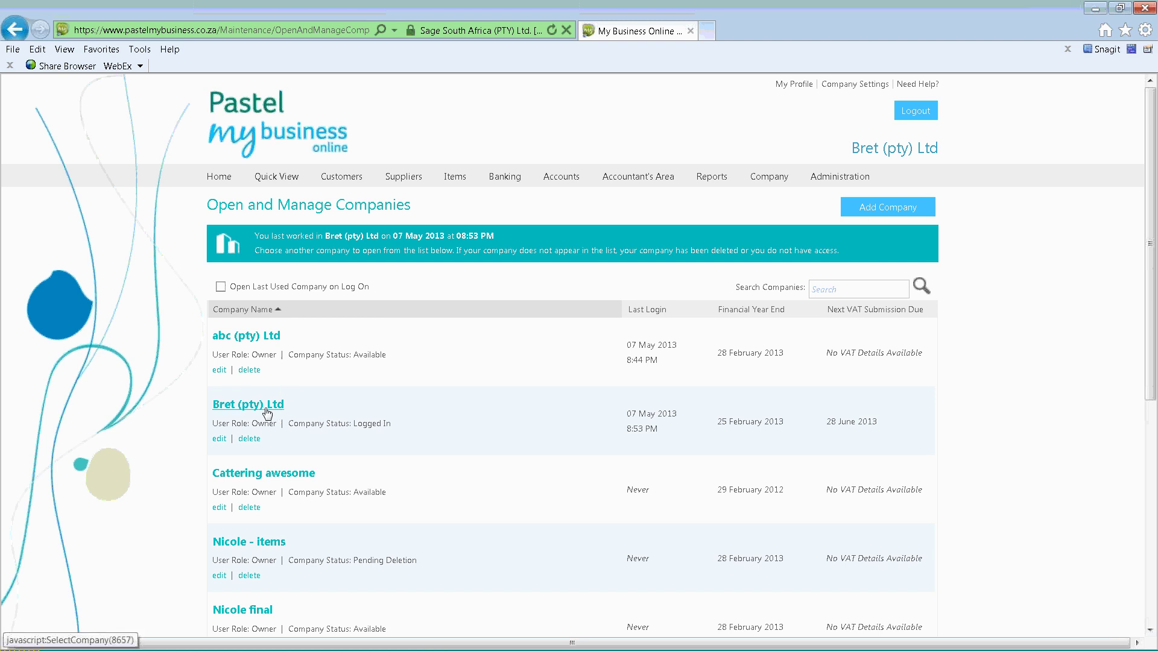
click(238, 336)
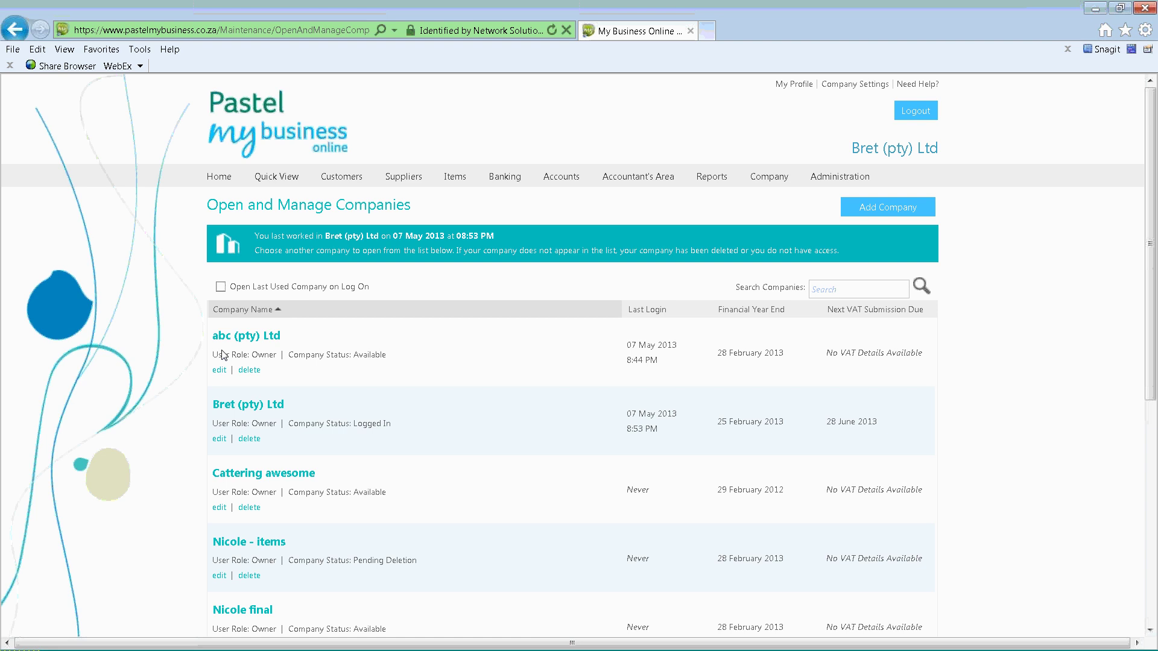
click(219, 440)
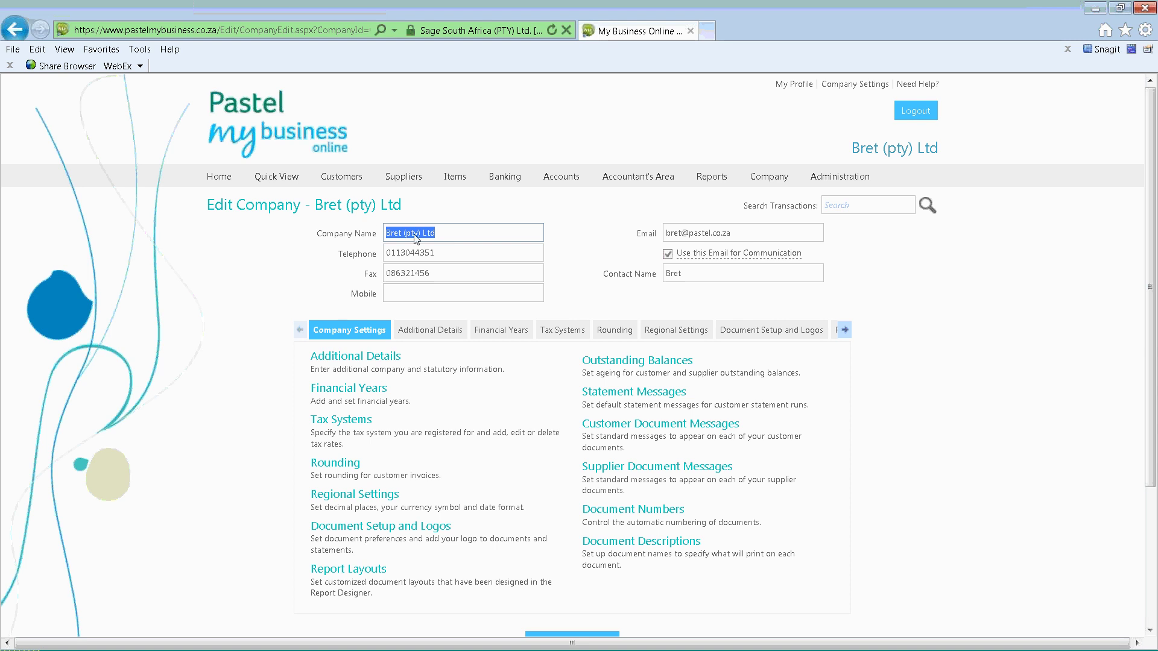
Review the company's name, telephone, fax, mobile, email and contact name fields
click(447, 233)
click(450, 253)
click(445, 275)
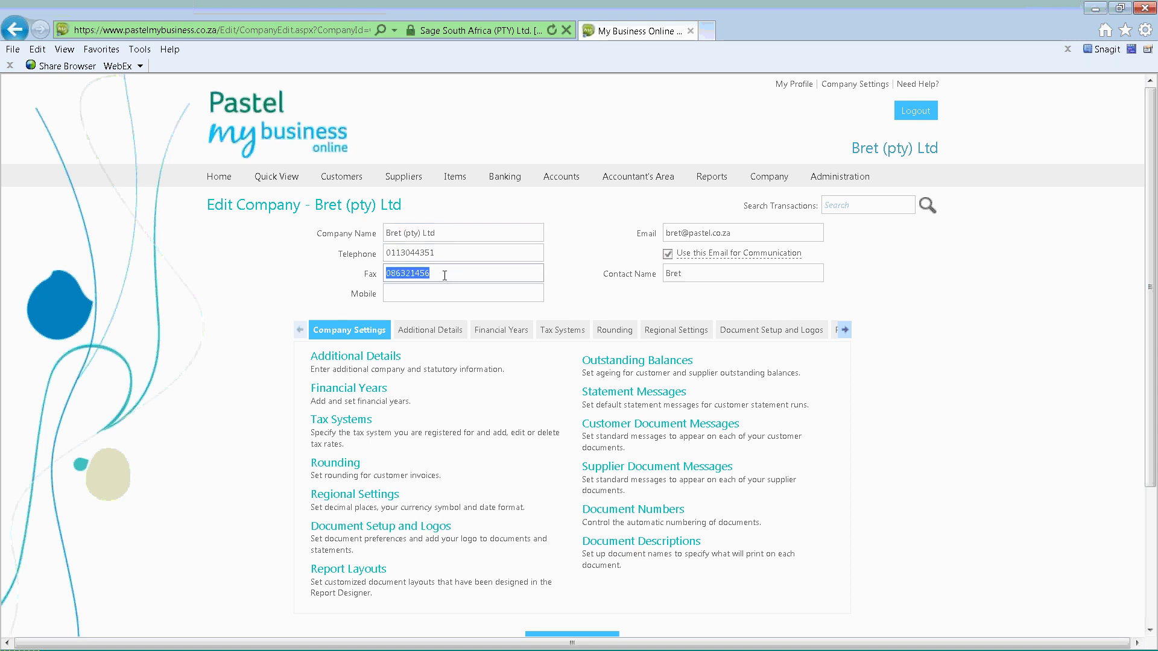
click(429, 292)
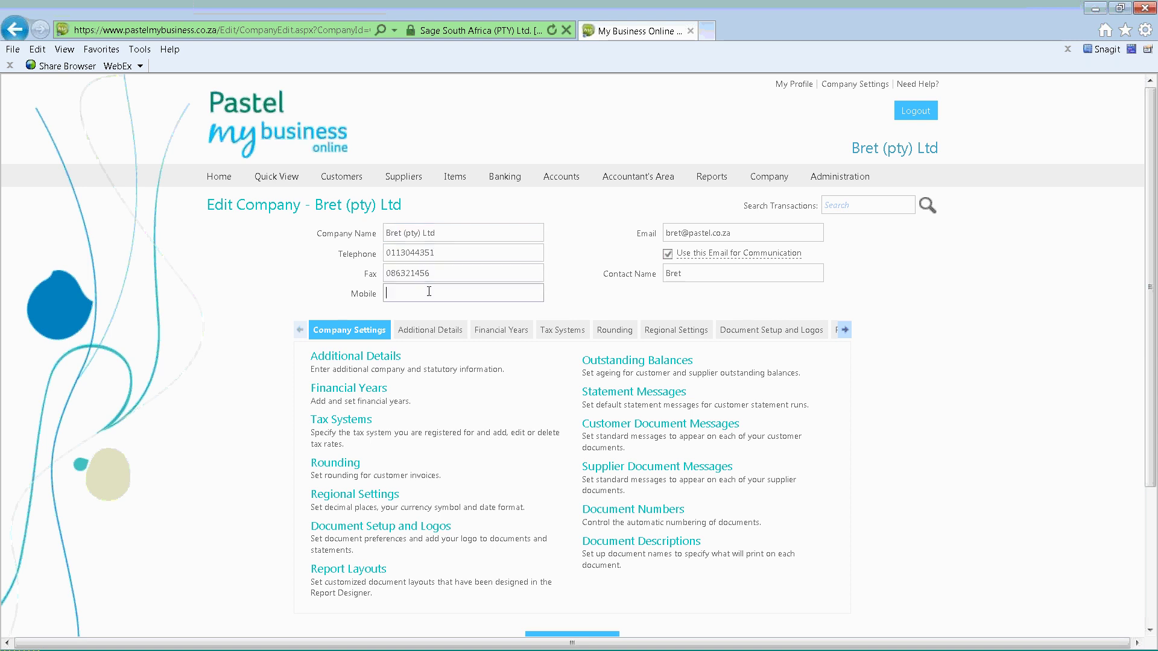
click(740, 235)
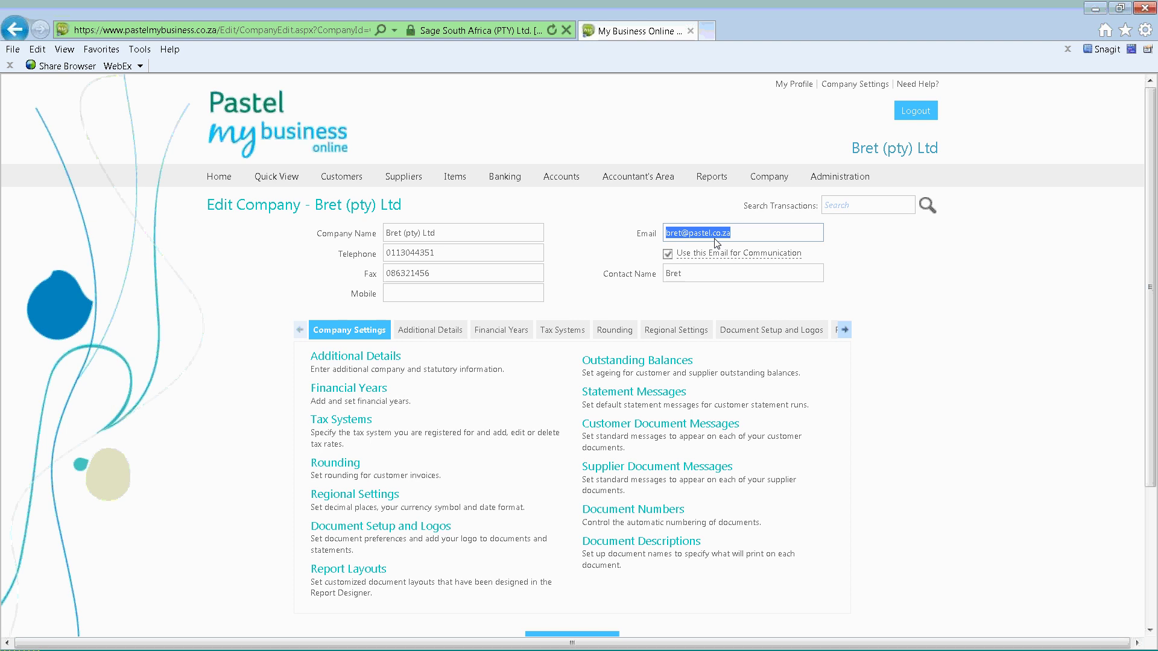
click(702, 274)
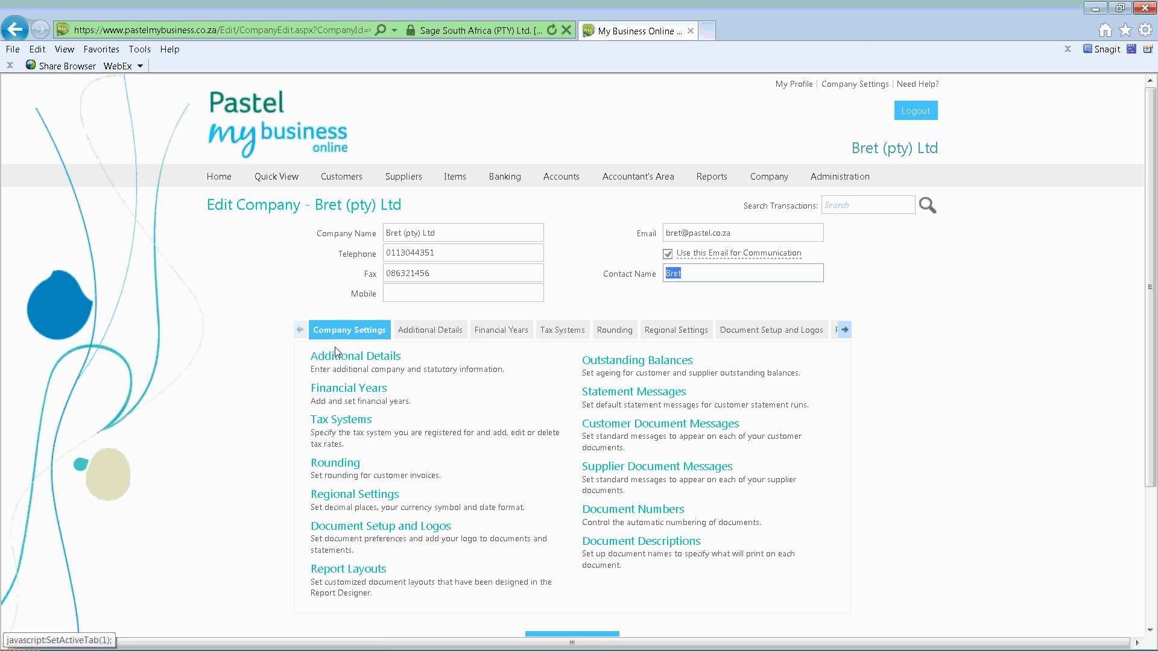
click(715, 238)
key(Tab)
key(Tab)
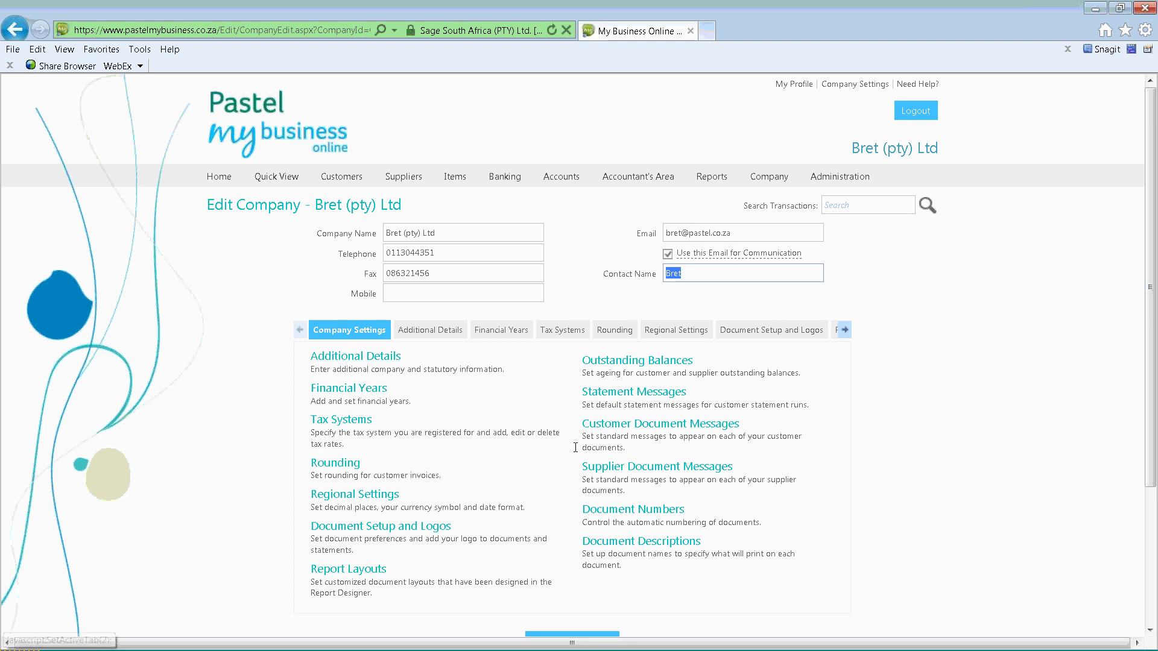
View the supplier document message settings and return to the company settings overview
click(602, 465)
click(299, 330)
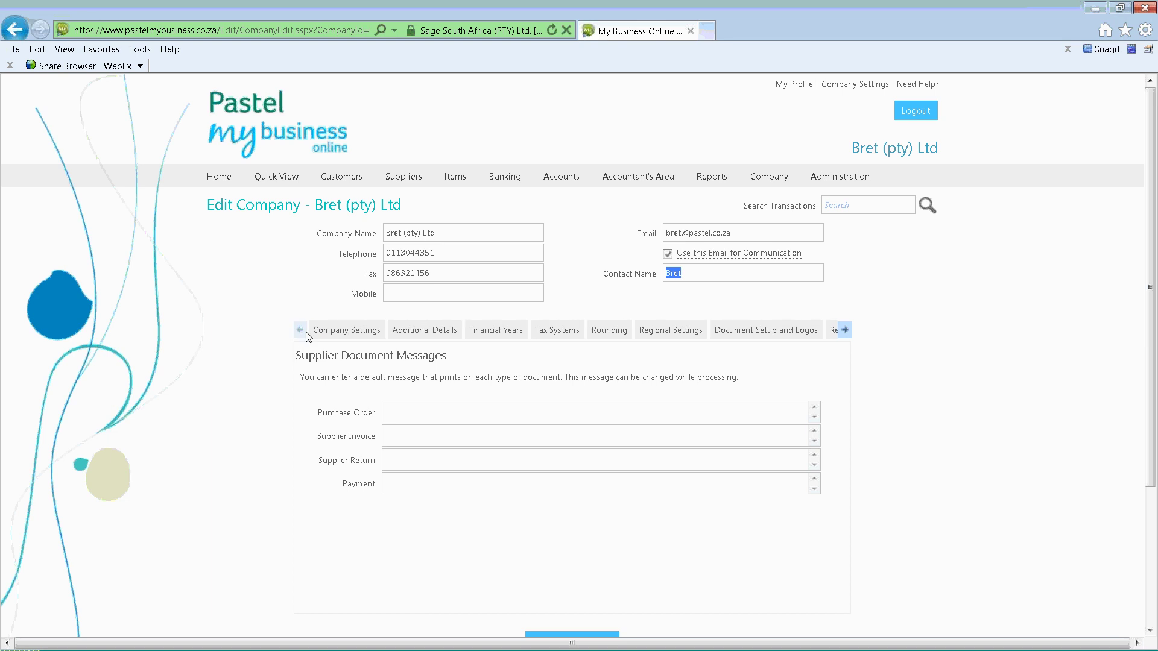
click(340, 333)
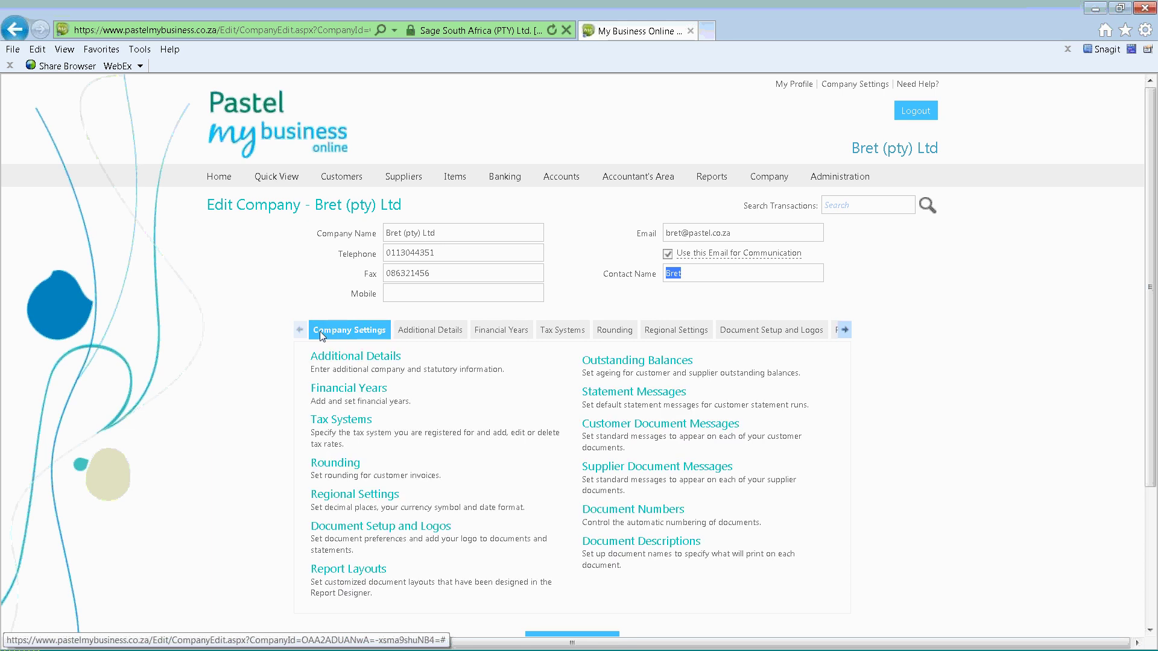
Examine the postal address and company information lines in the company's additional details
click(415, 340)
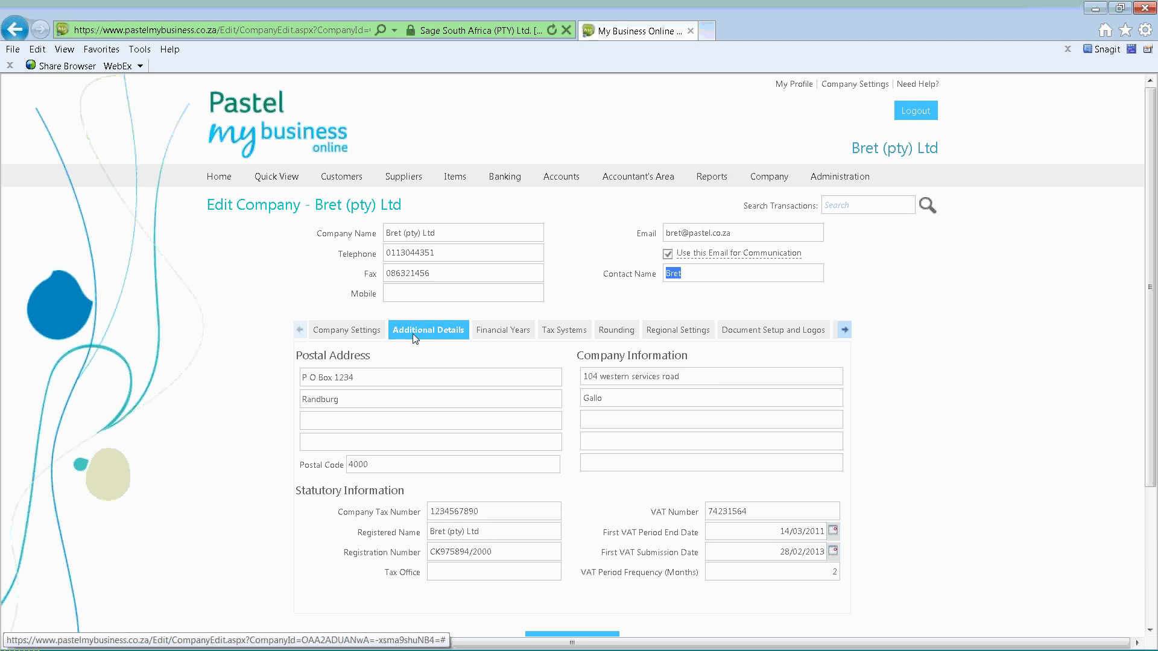
click(382, 376)
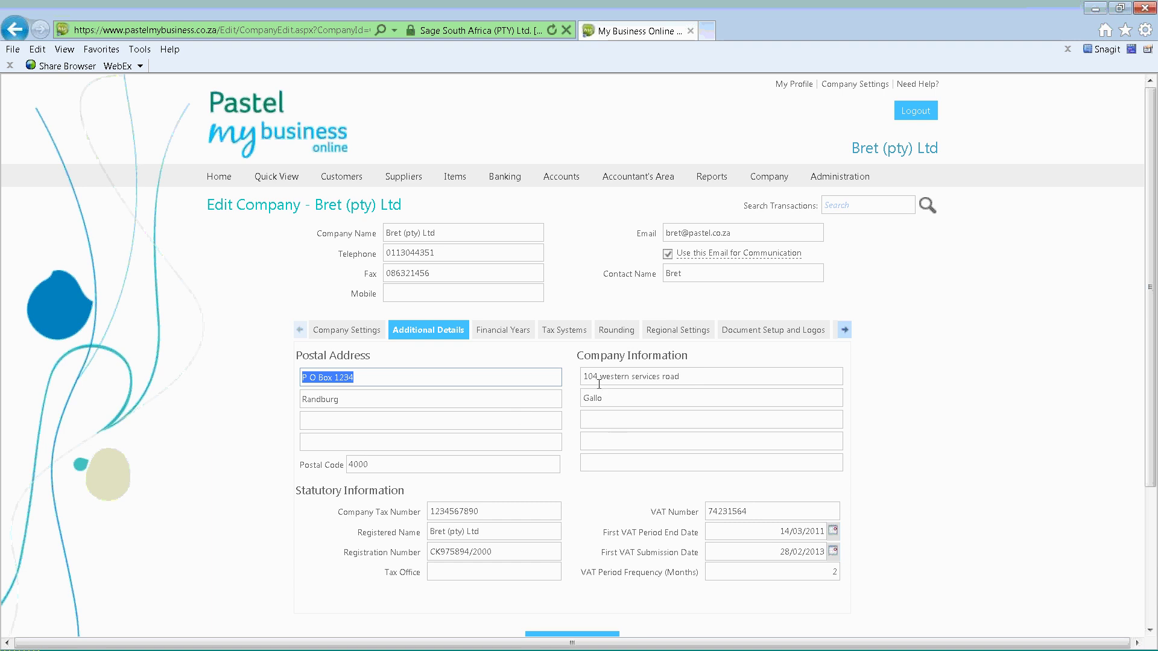
click(355, 400)
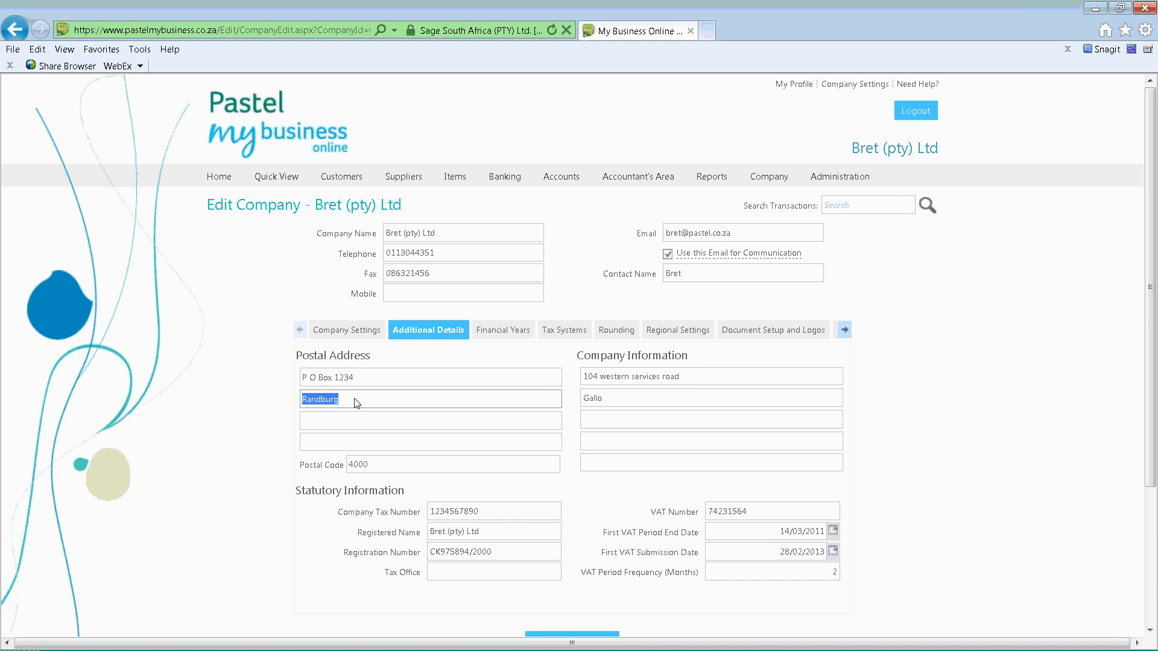
click(724, 377)
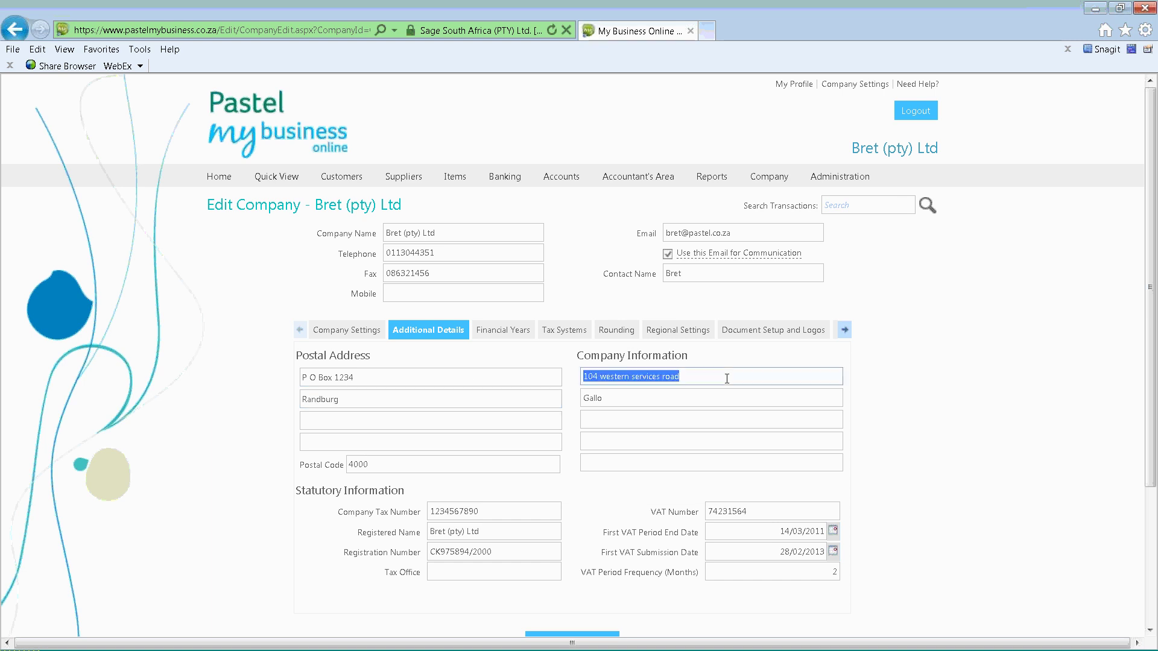
click(627, 396)
click(680, 377)
Review the statutory information, from company tax number and registration fields to VAT number, VAT dates and period frequency
click(442, 513)
click(507, 535)
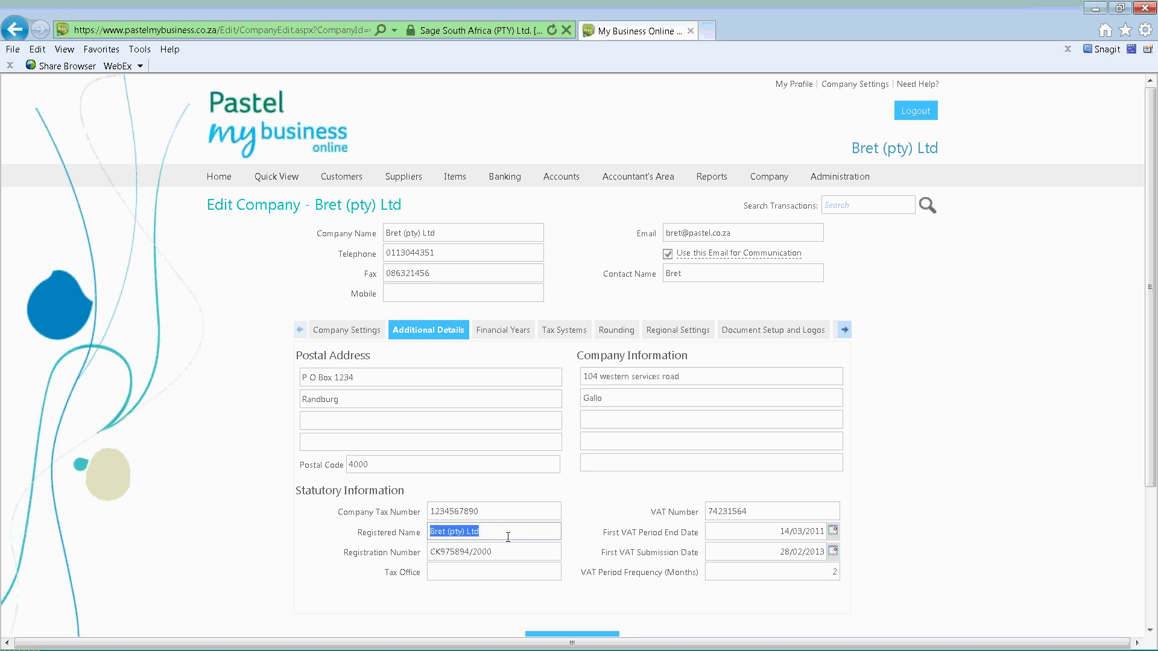
click(509, 551)
click(480, 570)
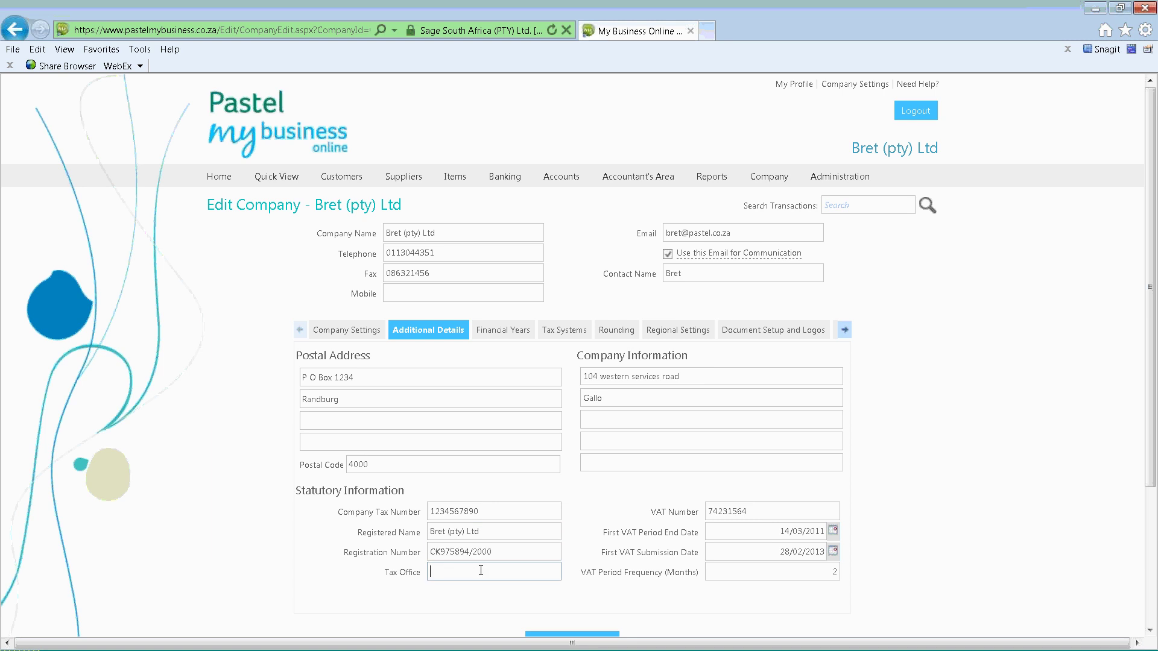
click(761, 512)
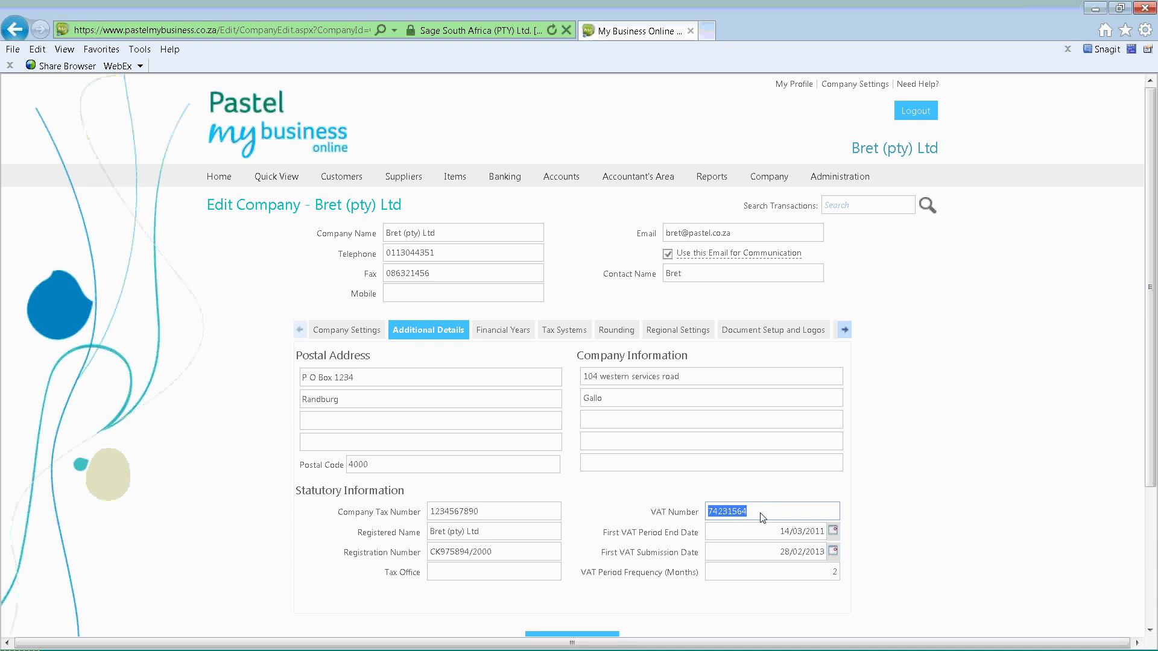
click(759, 533)
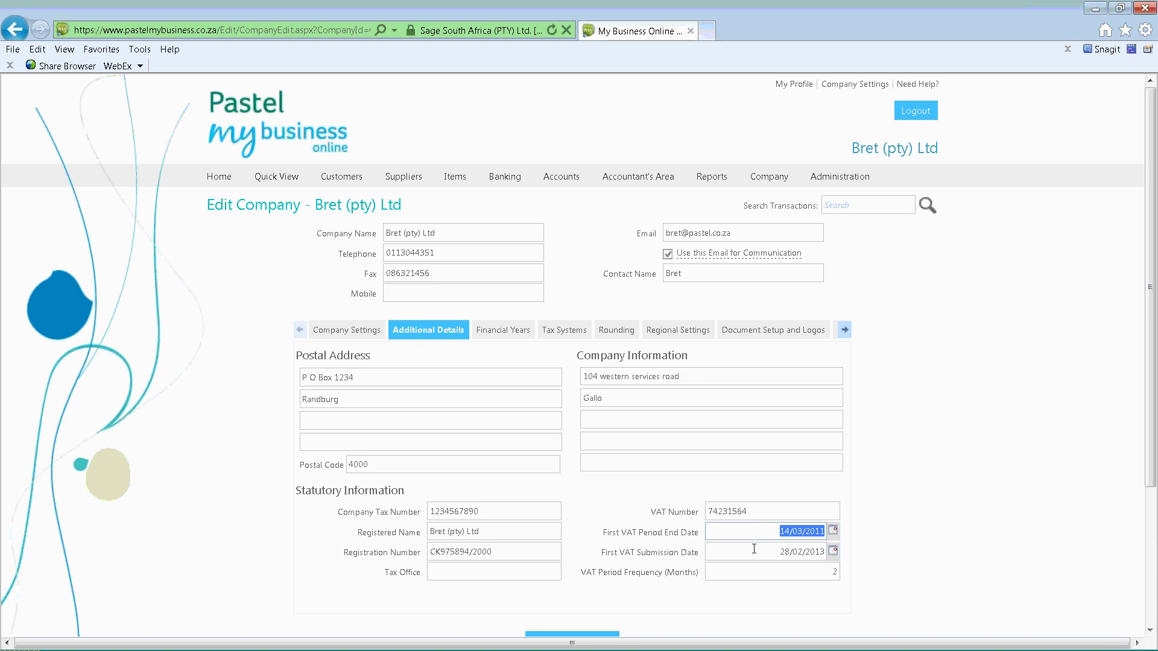
click(754, 549)
click(753, 567)
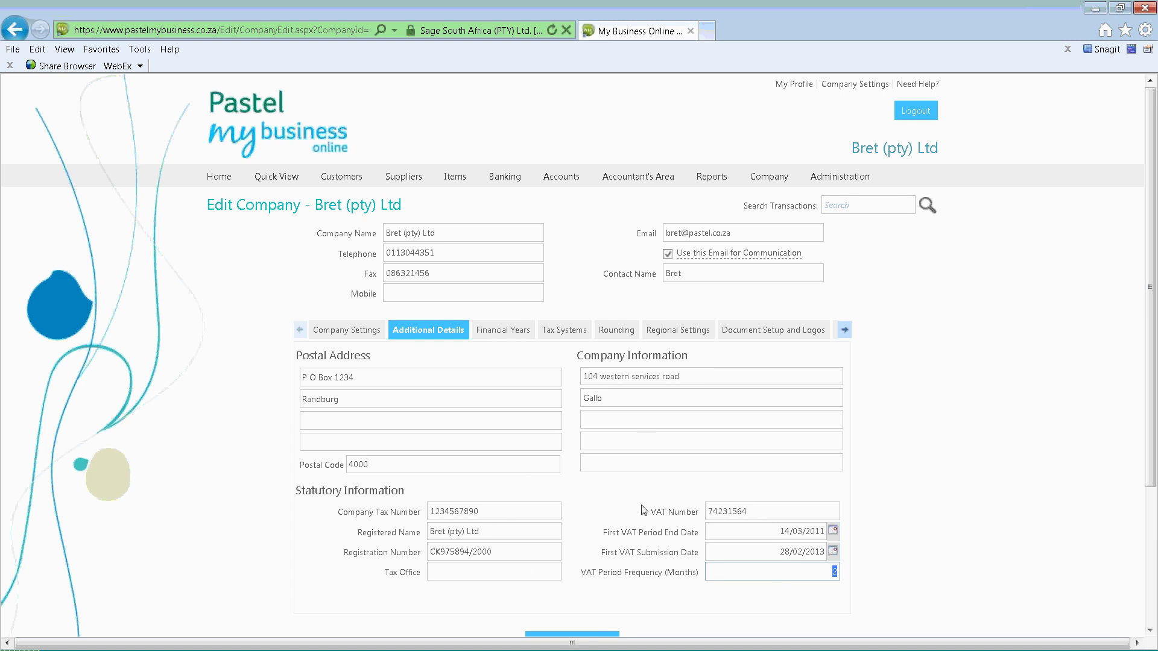
Examine the company's financial years and view the start date calendars for the first and the current year
click(496, 331)
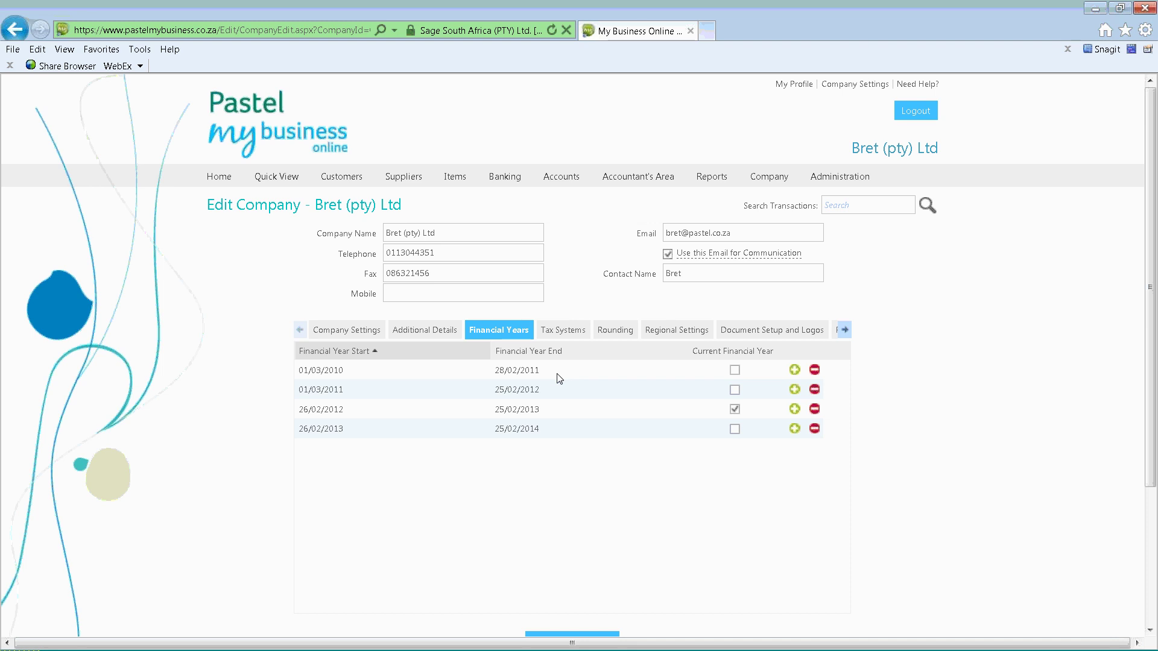
click(360, 365)
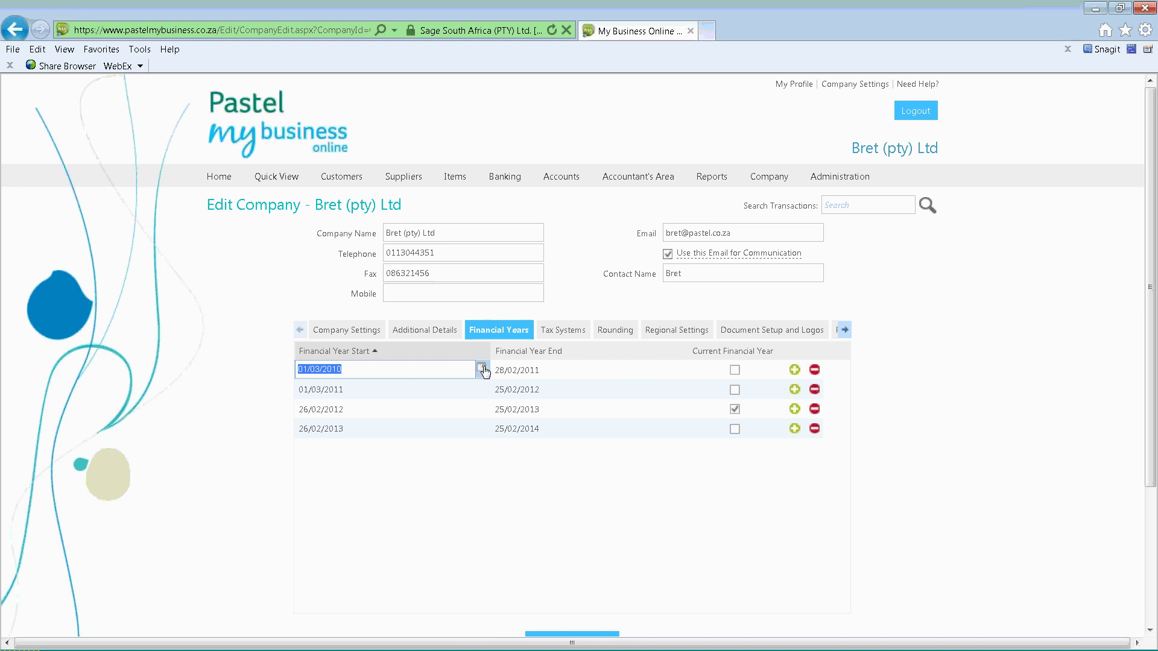
click(483, 369)
click(483, 369)
click(483, 369)
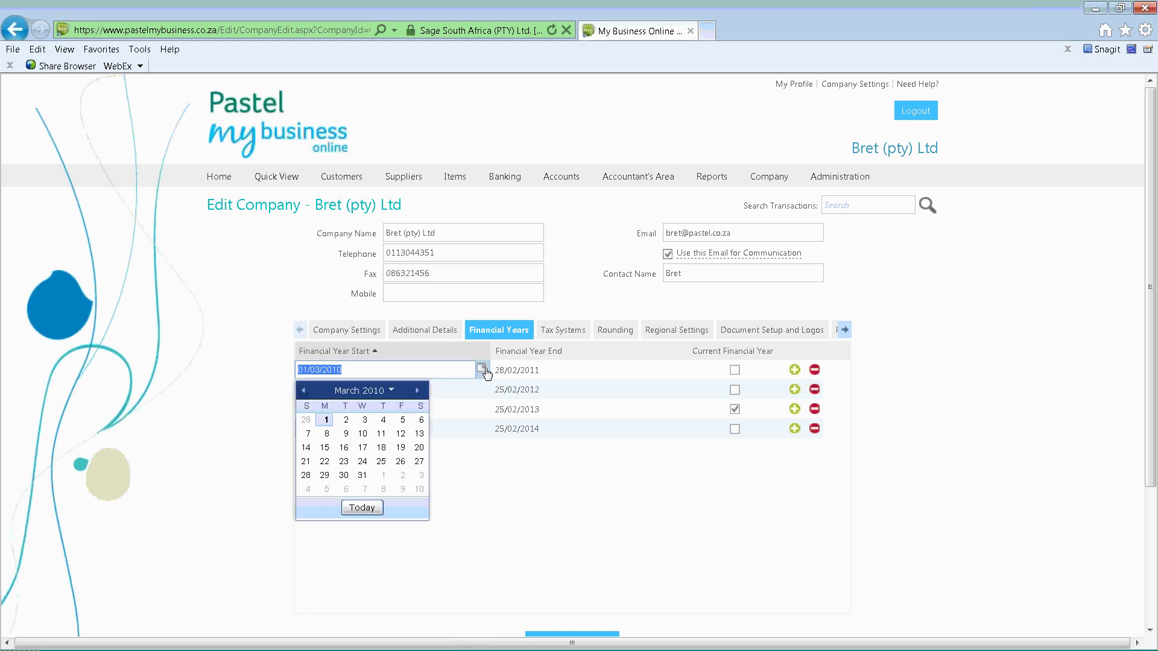
click(453, 389)
click(372, 411)
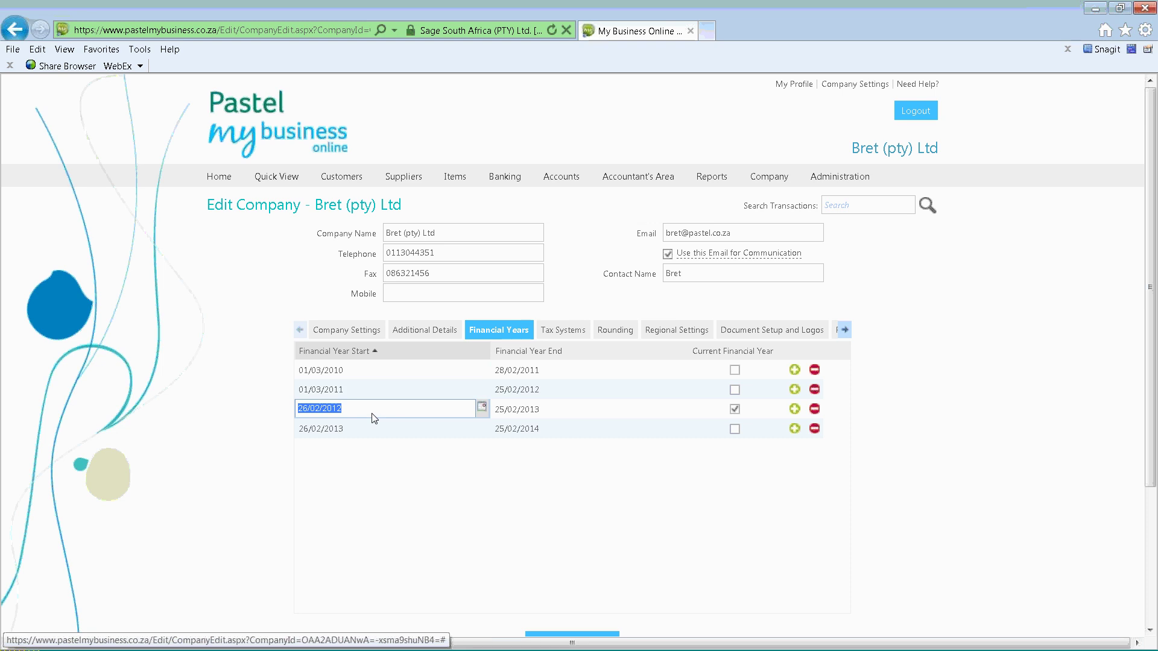
click(482, 409)
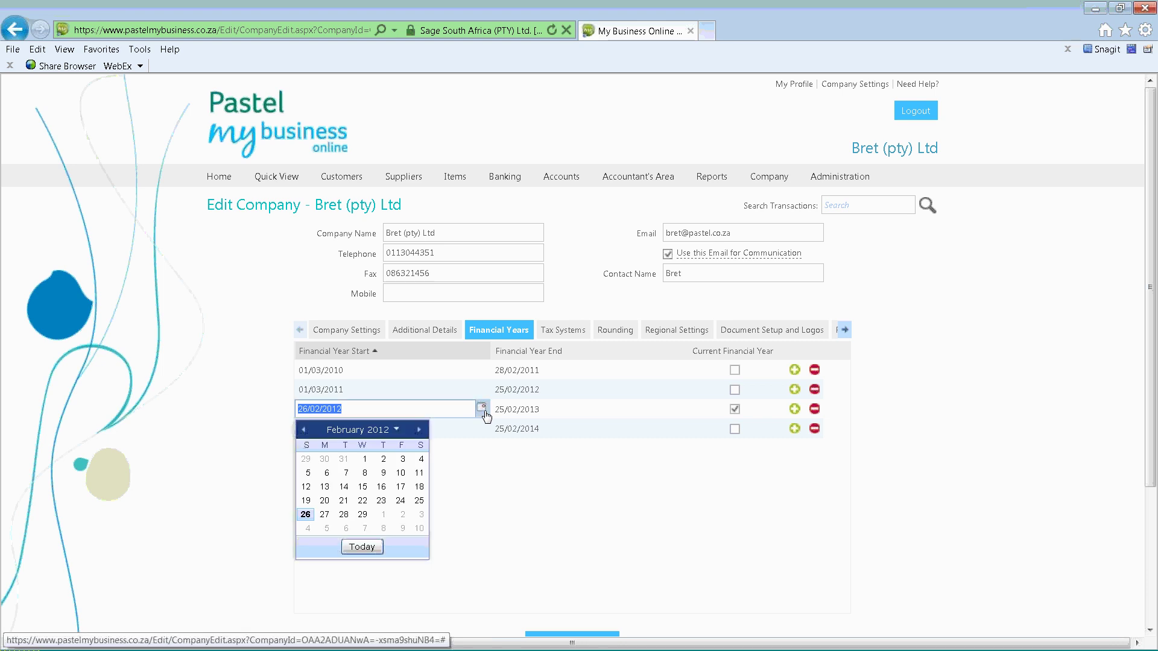
click(367, 409)
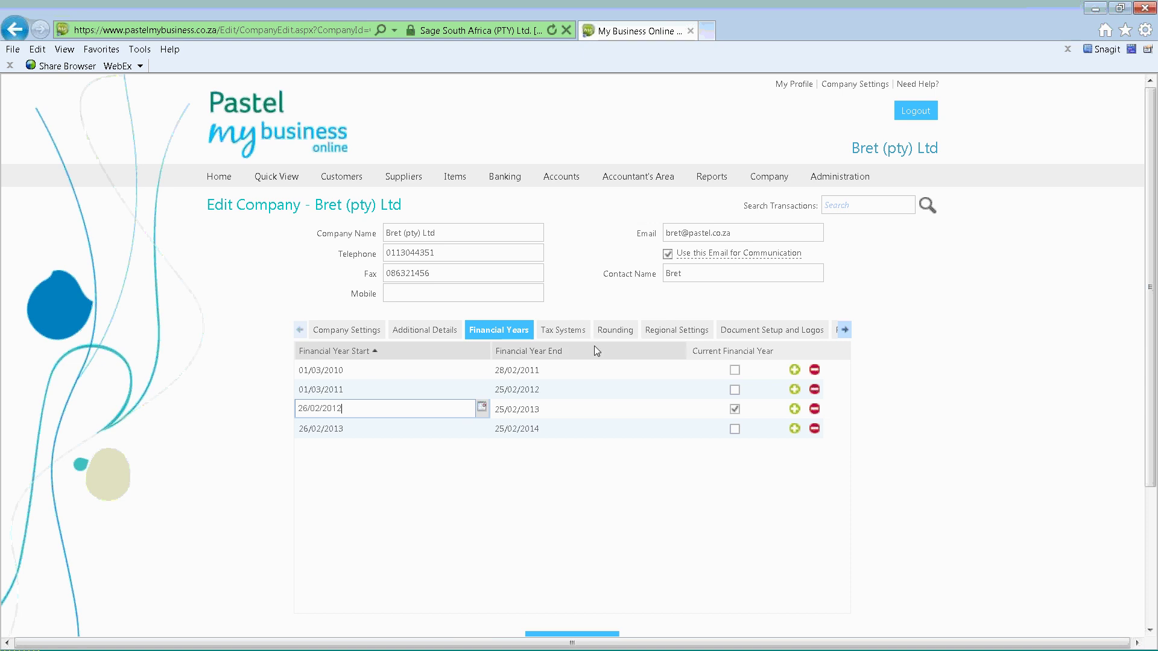
Add three consecutive financial years below the one ending 25/02/2014
click(795, 430)
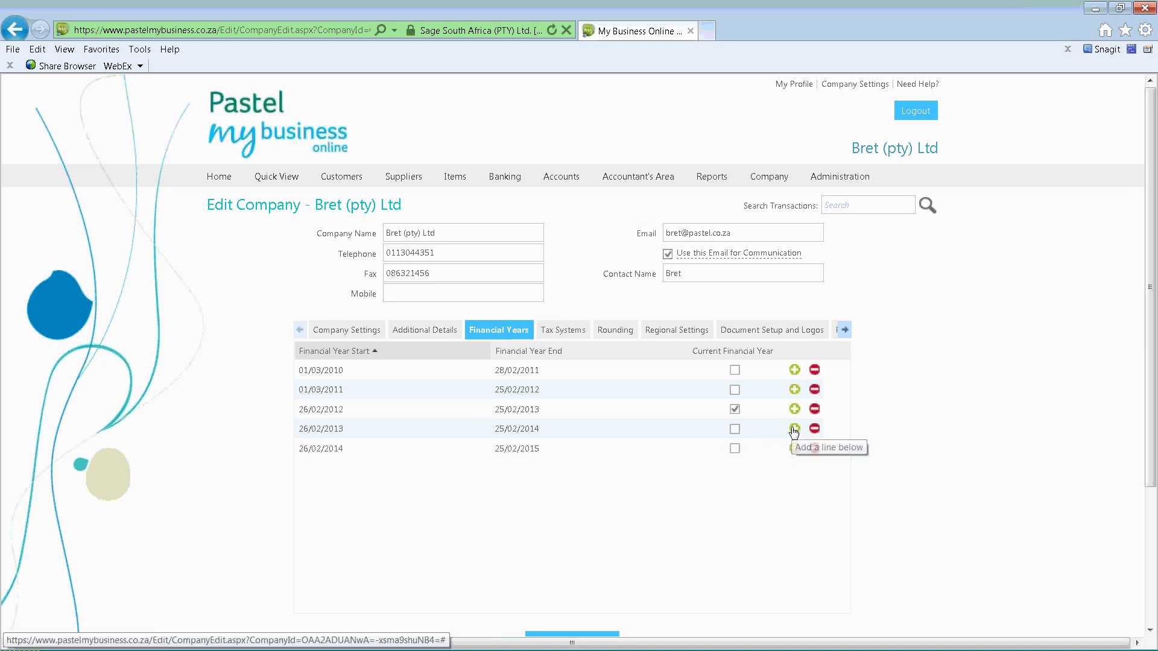
click(795, 449)
click(794, 469)
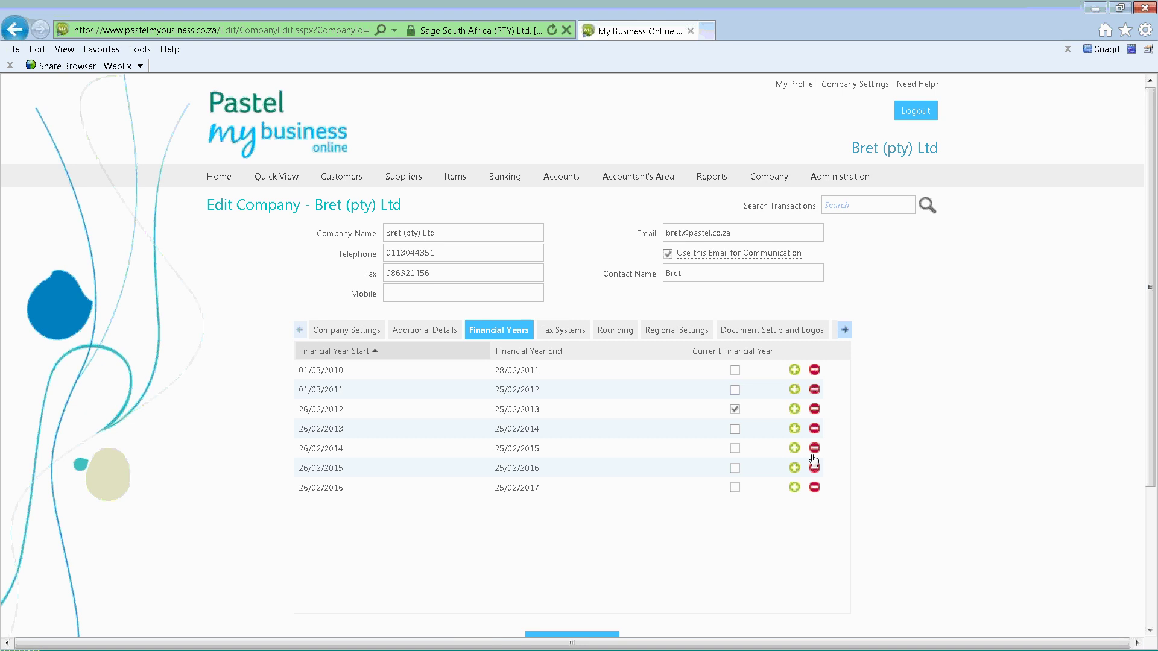
Open the company's tax systems settings and try to edit the name of the Botswana tax type
click(575, 339)
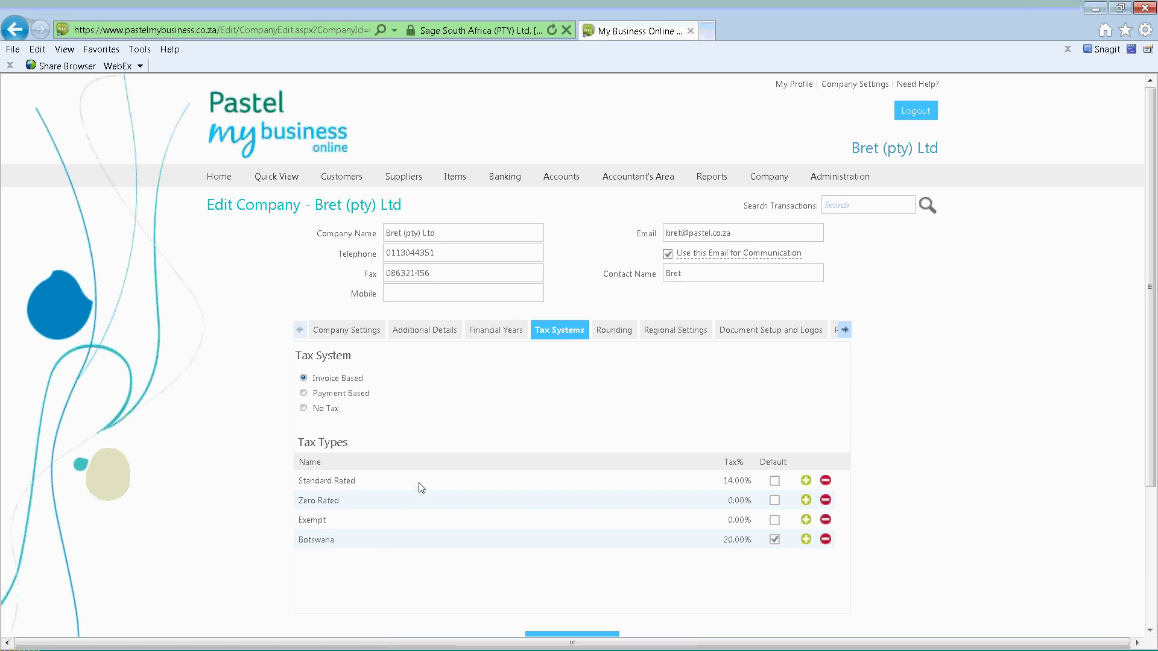
click(367, 540)
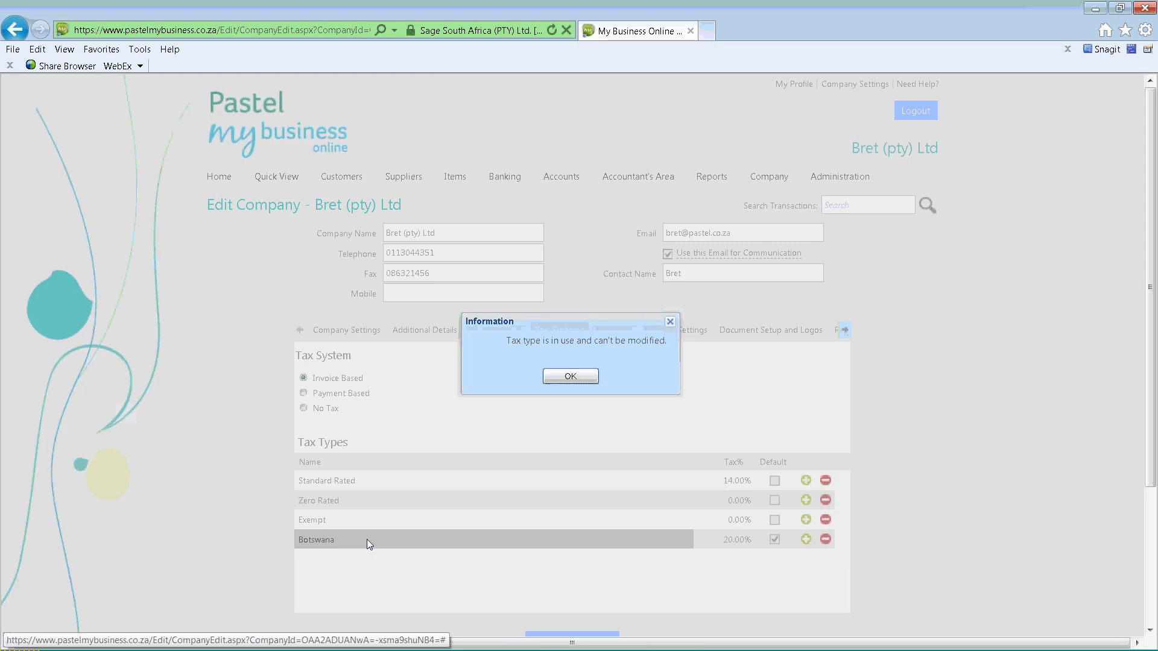
click(568, 378)
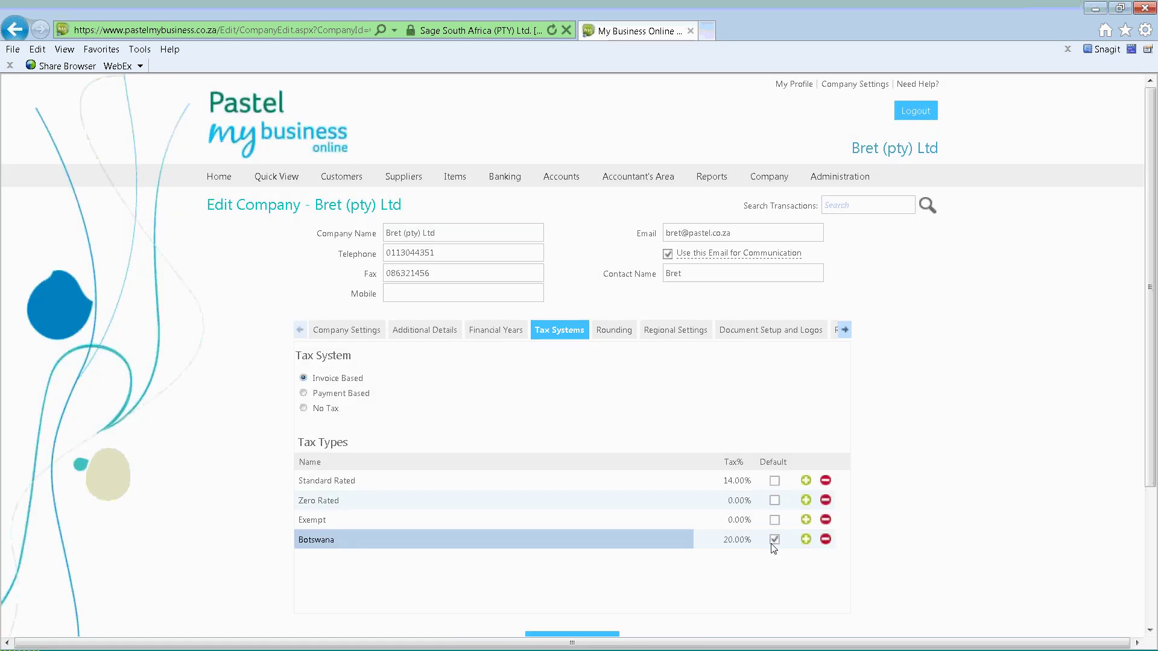
Add a tax type named UK at 20% below Botswana and make it the default
click(806, 539)
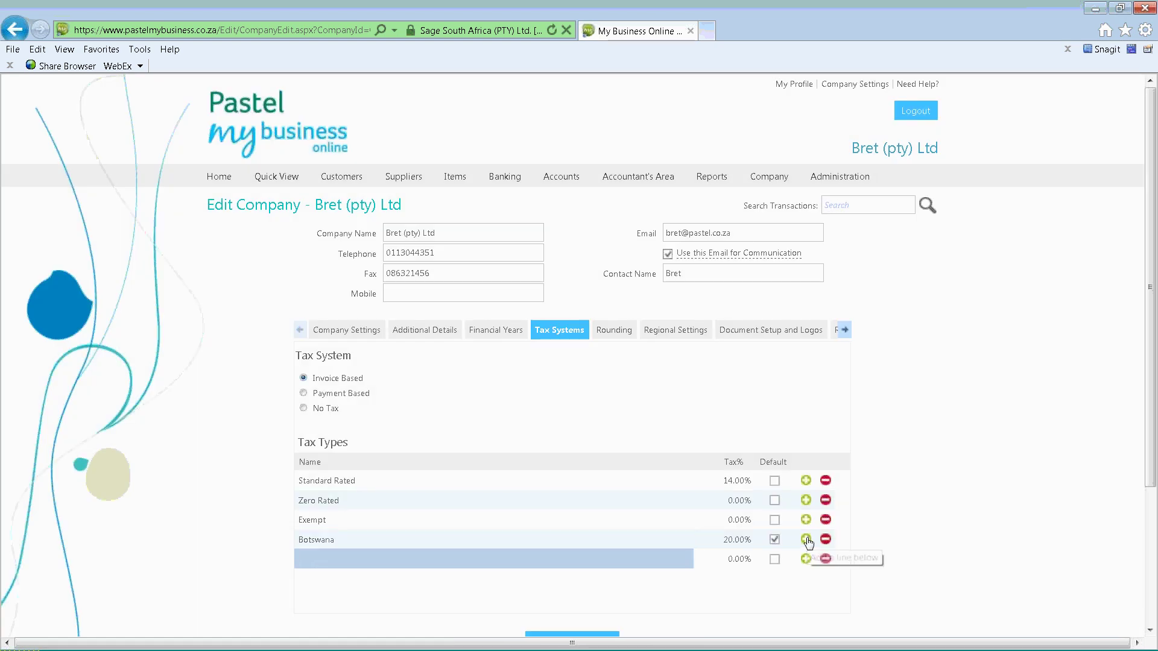
click(421, 558)
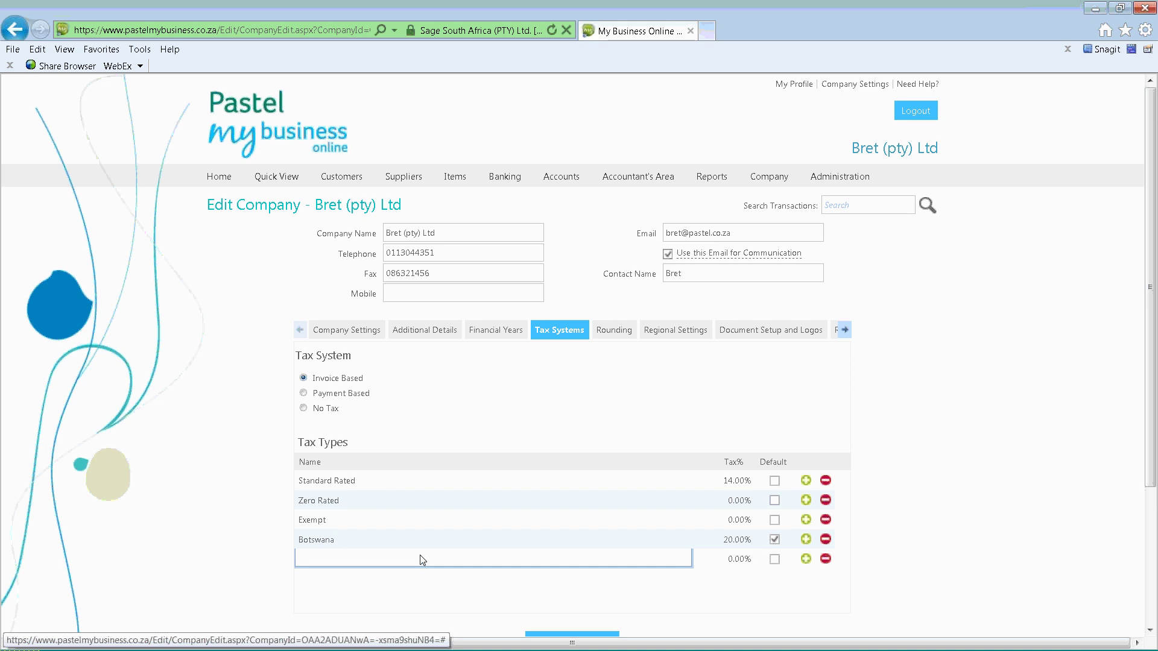
text(UK)
key(Tab)
text(2)
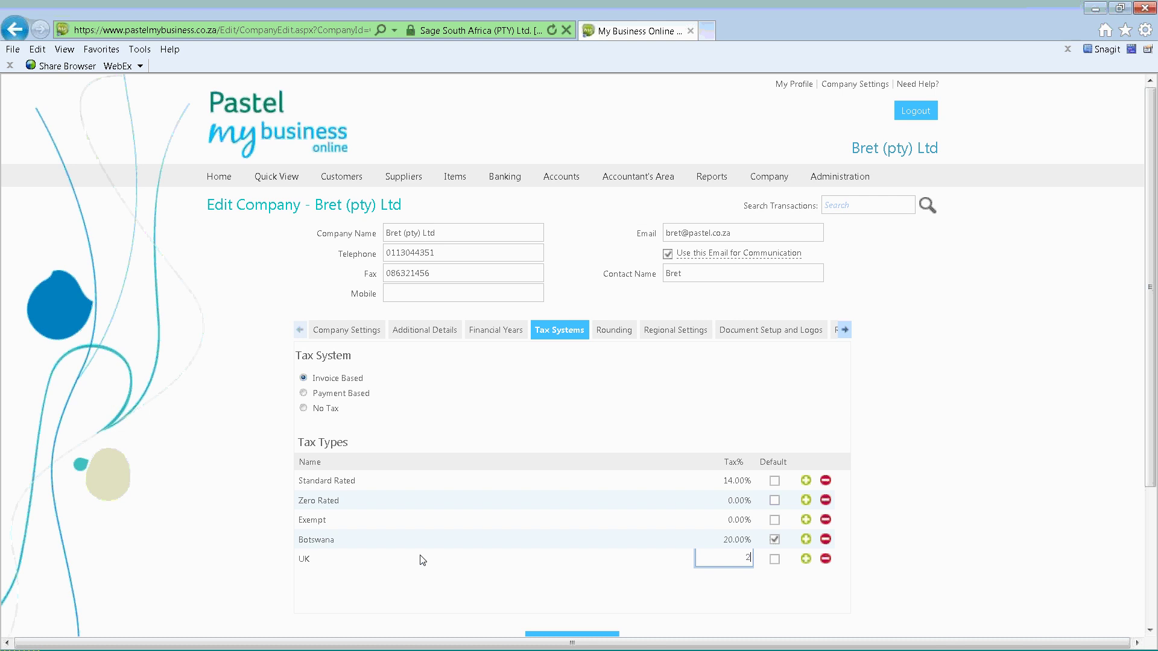
text(0)
click(774, 560)
click(665, 561)
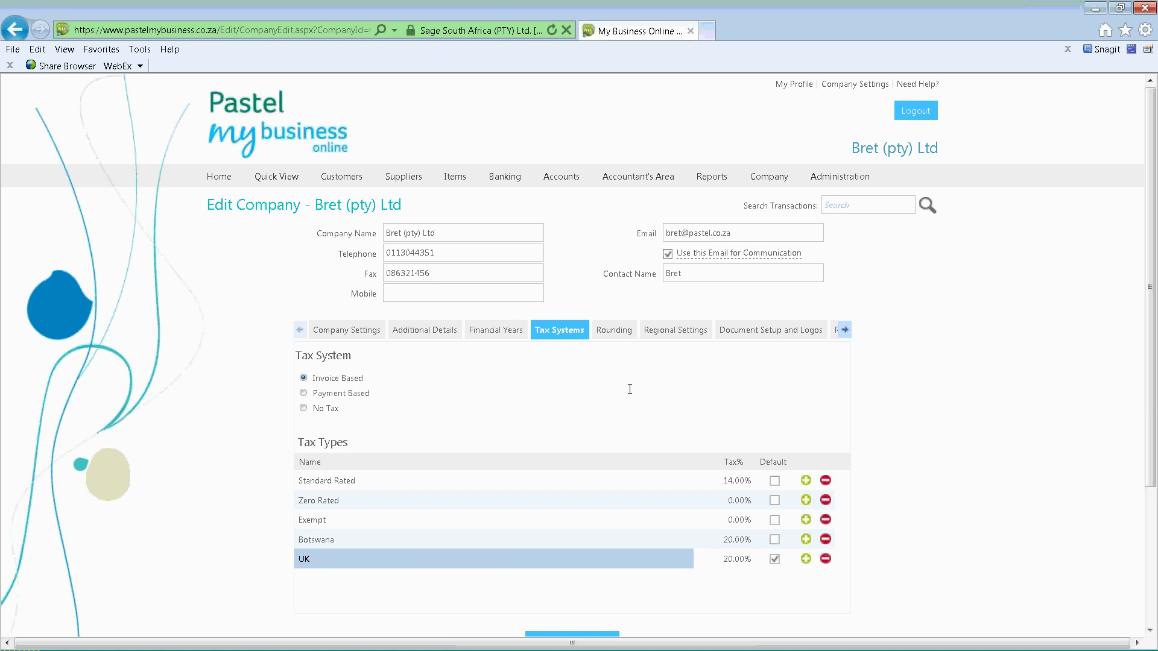
Add two blank tax type lines below the UK entry
click(805, 559)
click(806, 579)
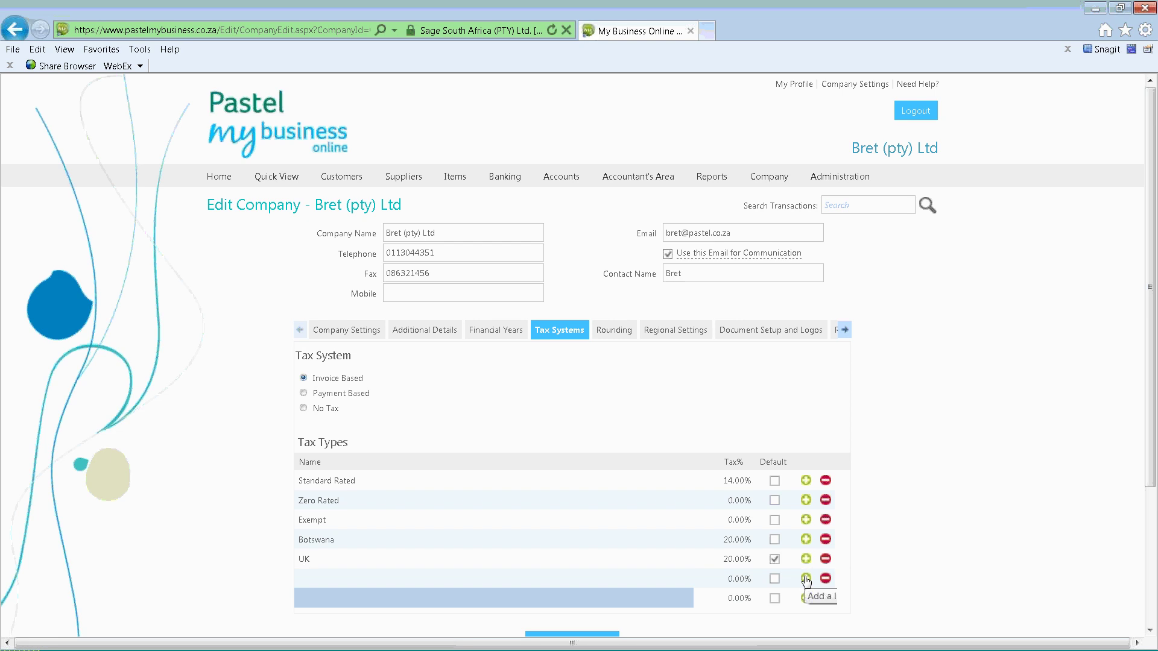
Open the company's rounding settings and examine the rounding types available, leaving Round Up selected
scroll(794, 559, down, 2)
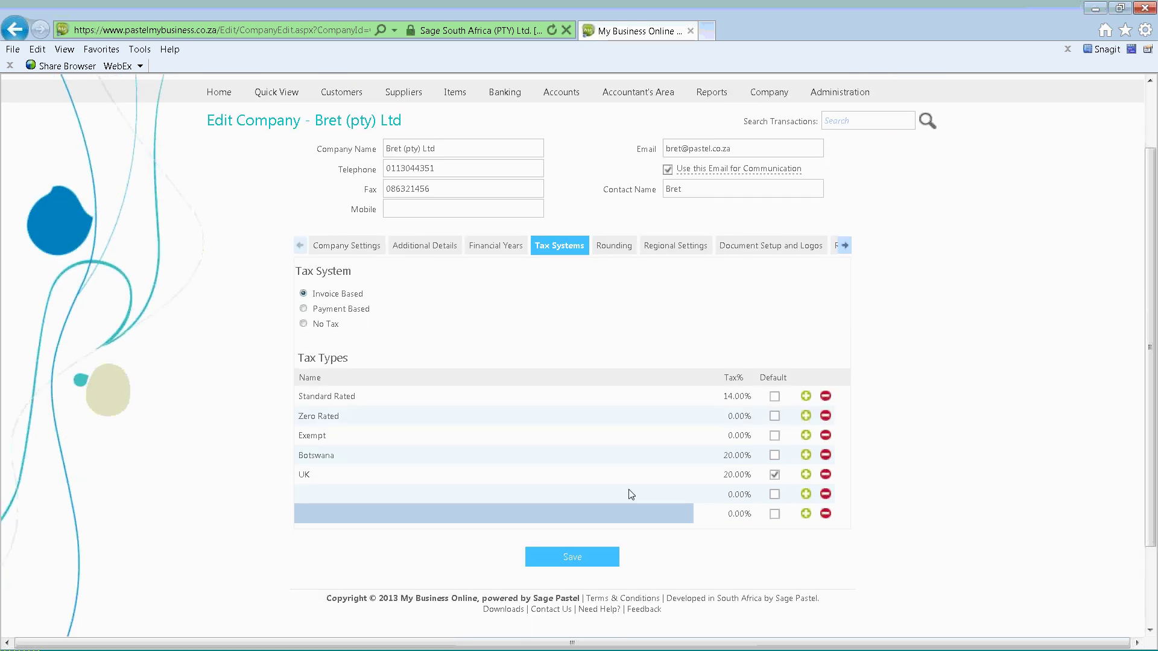
scroll(633, 400, up, 2)
click(622, 342)
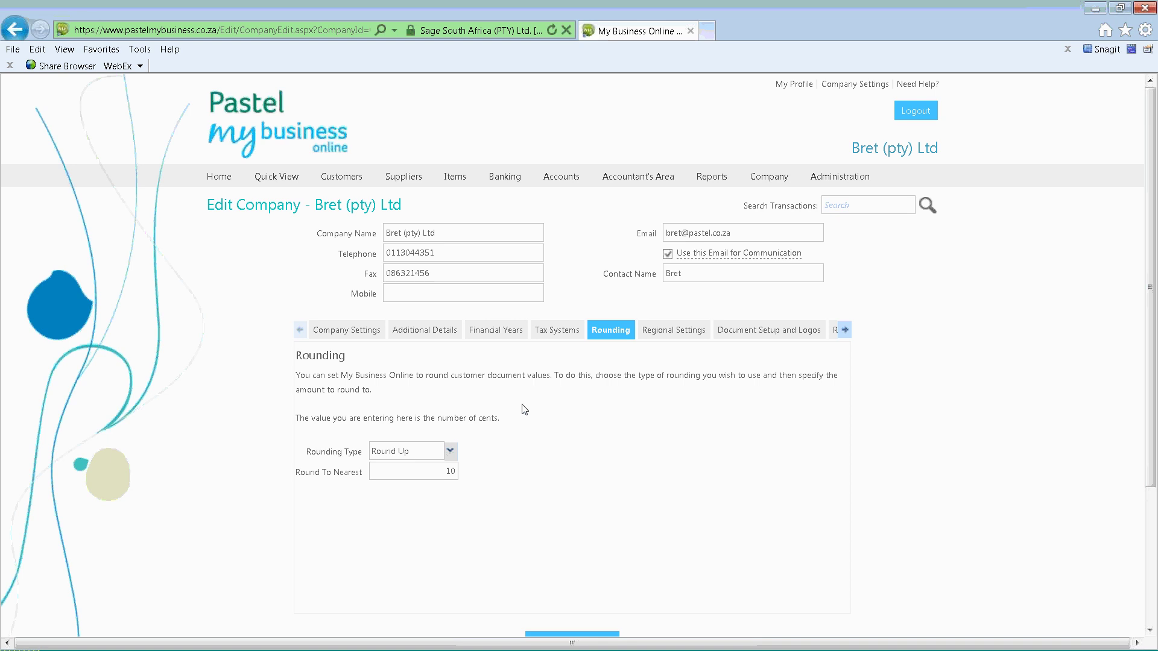
click(449, 451)
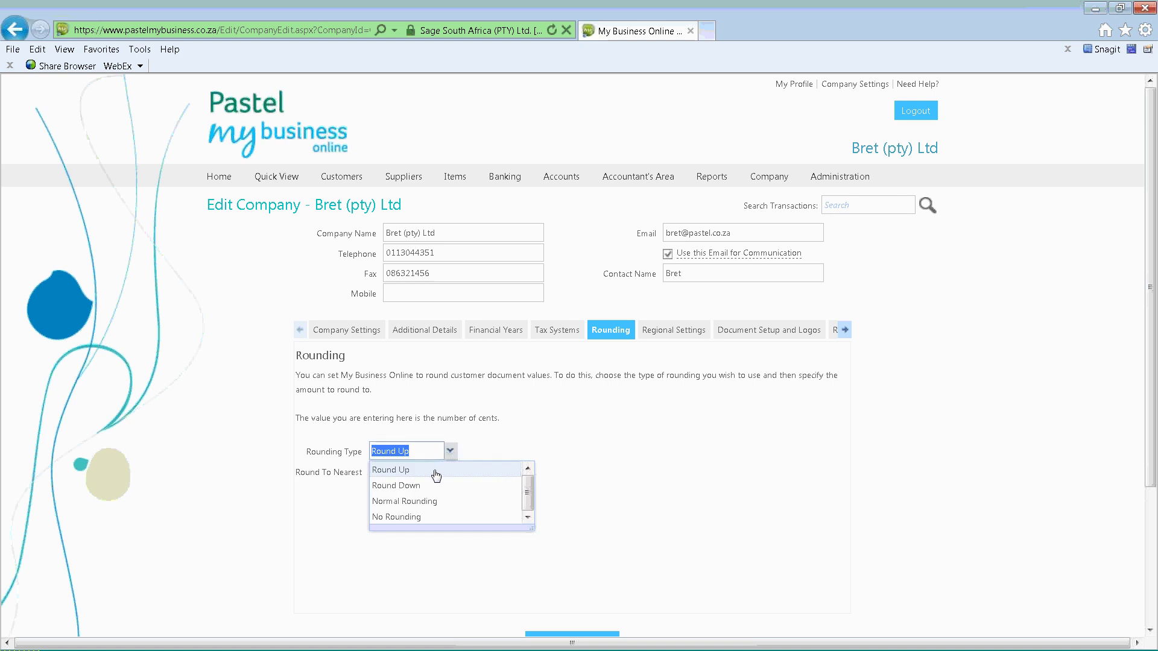
click(423, 476)
click(439, 449)
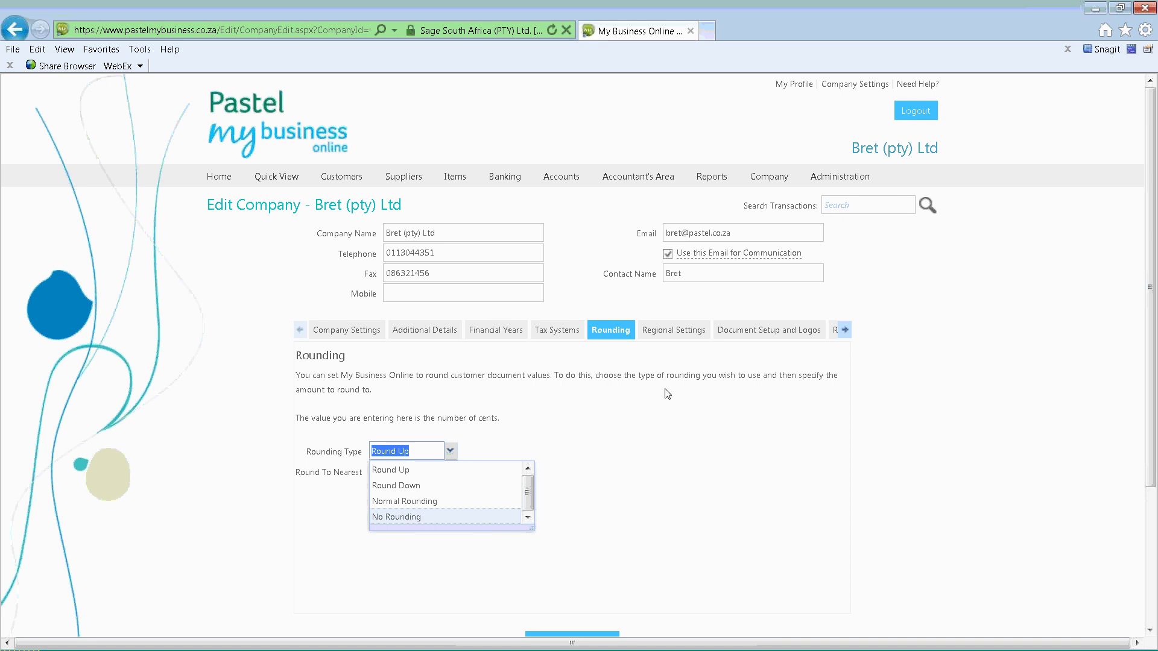
Set the currency symbol to $ in the regional settings and view the date format options
click(667, 333)
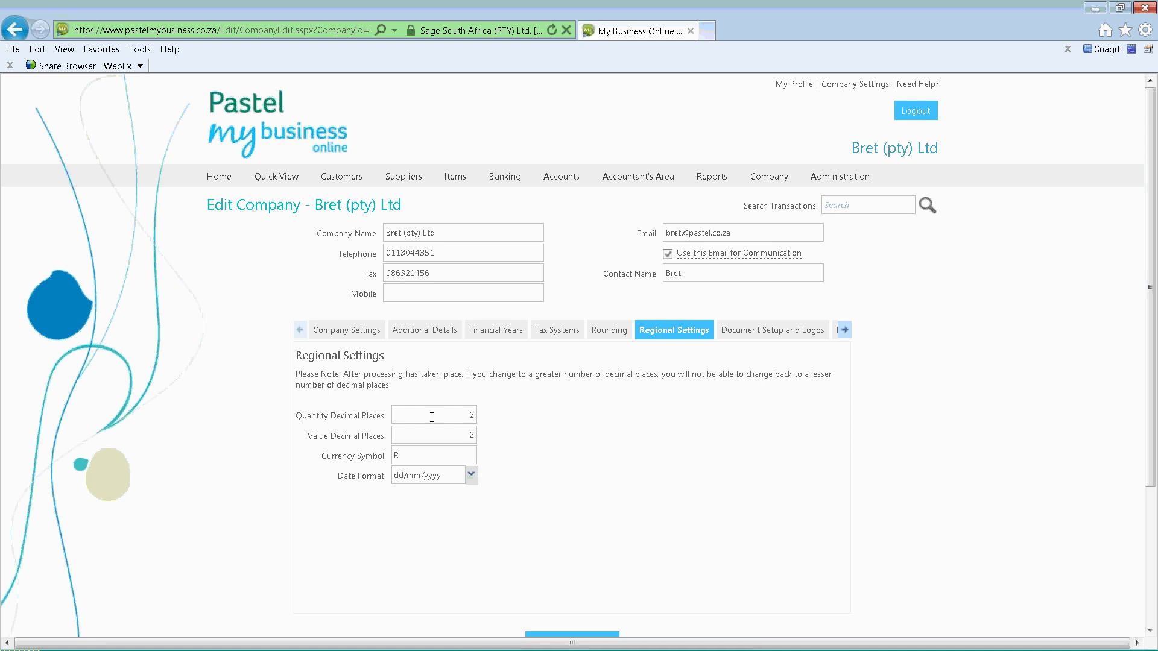
double_click(408, 460)
text($)
click(471, 477)
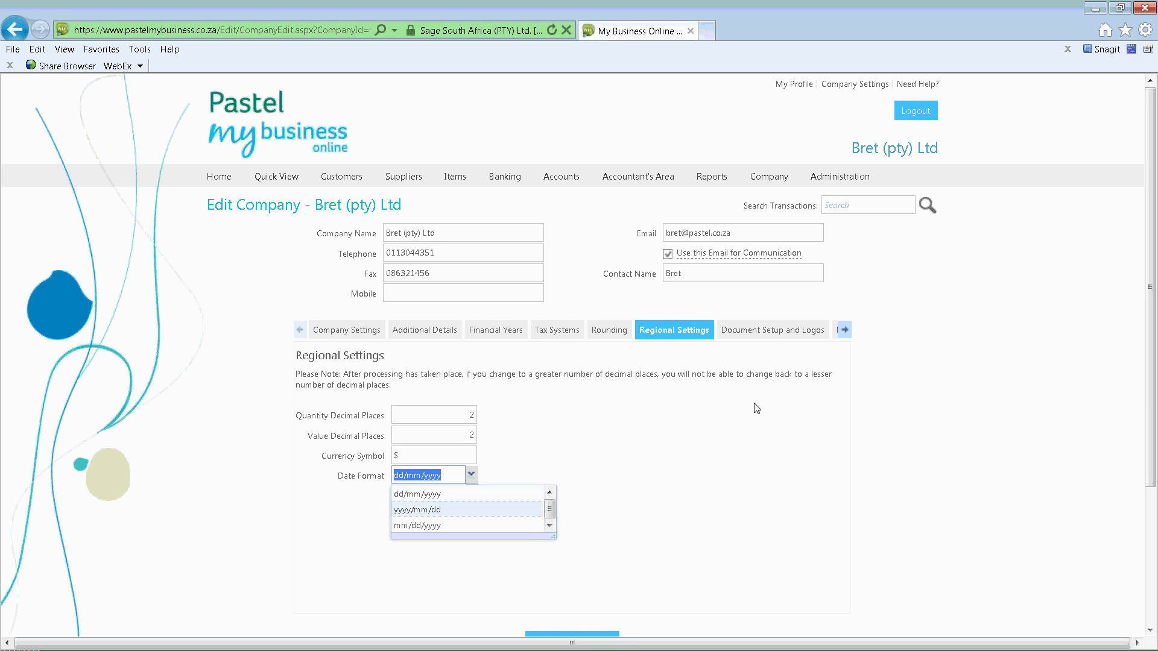
Examine the document setup and logo settings, including the logo position options and the accepted image file formats
click(778, 337)
click(850, 335)
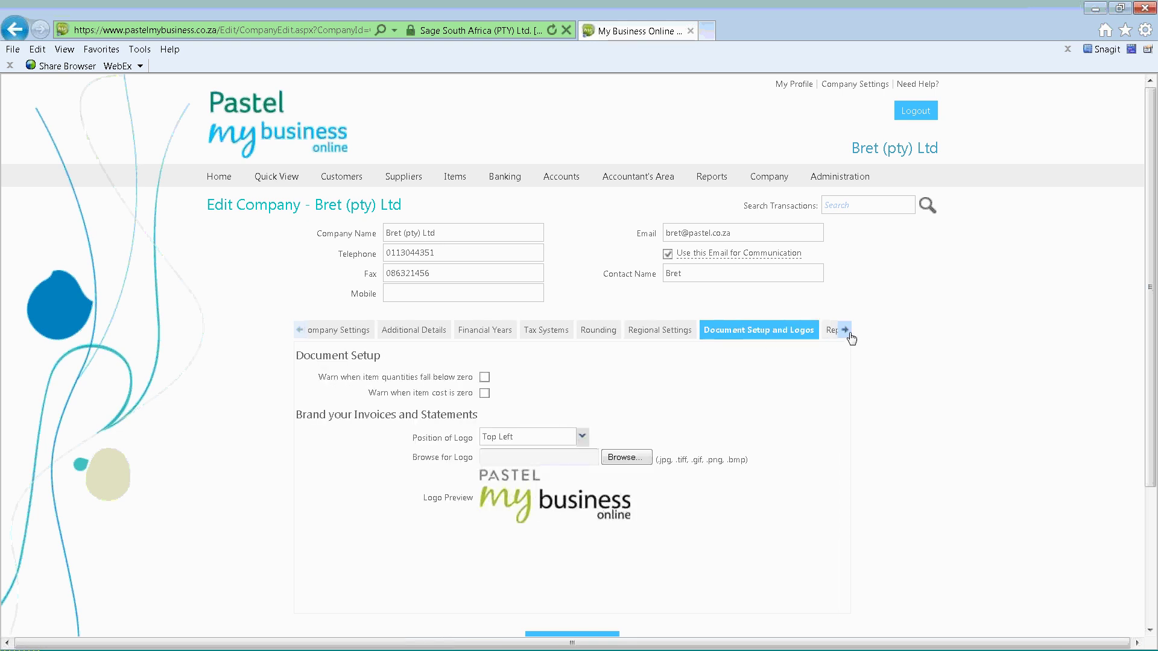
click(847, 331)
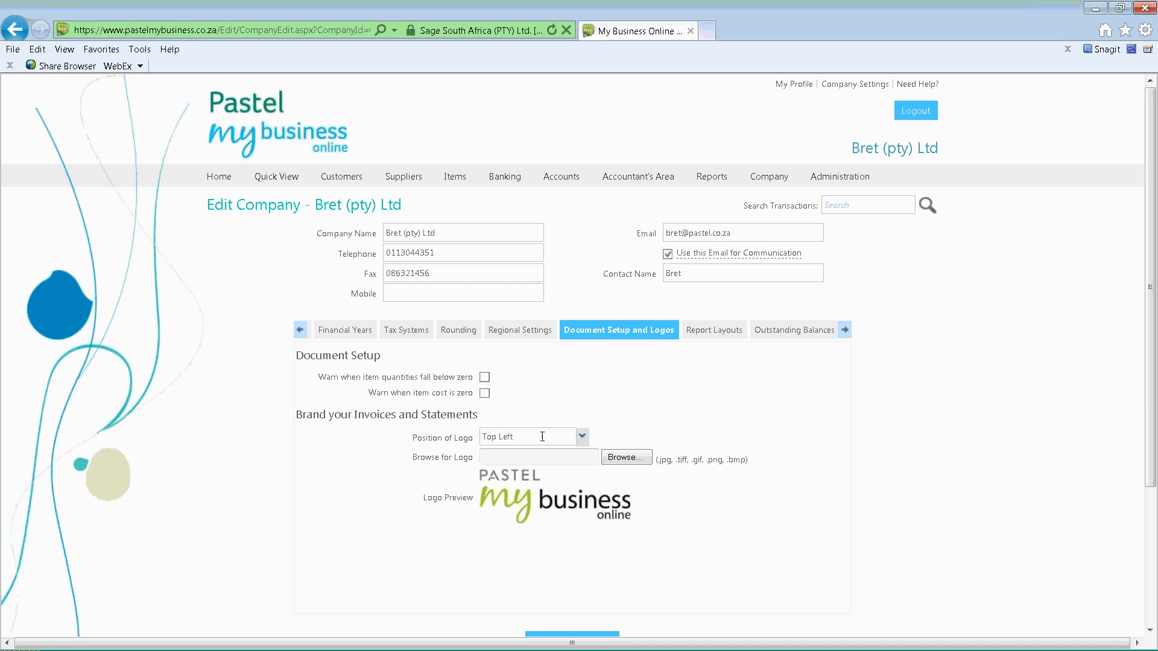
click(580, 438)
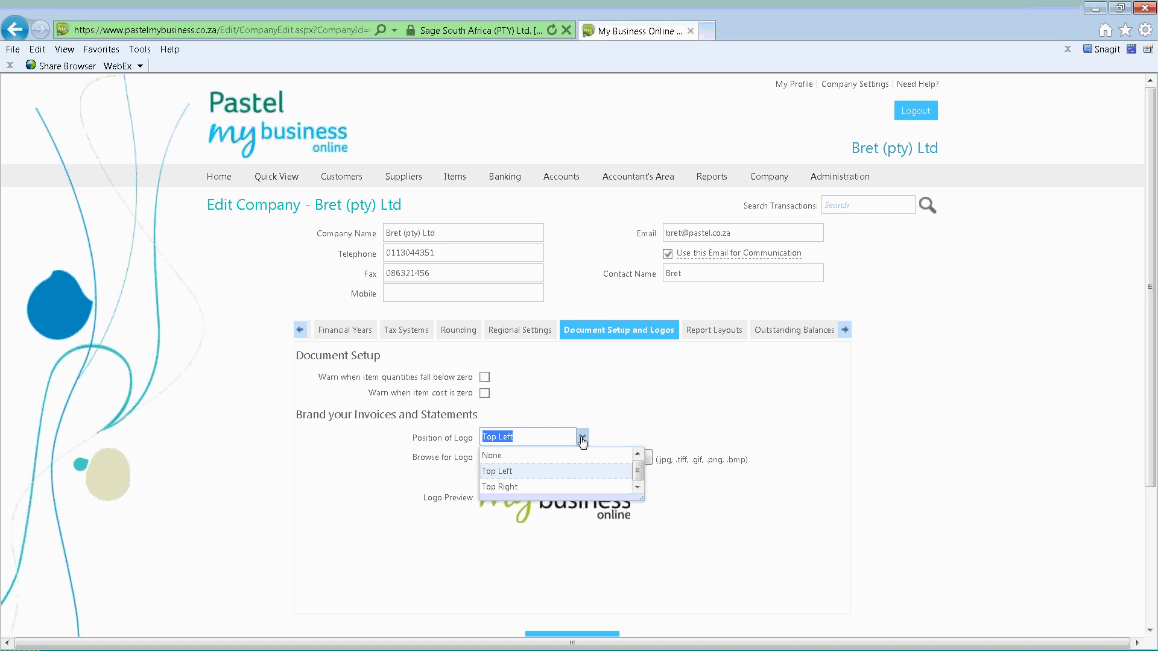
click(582, 439)
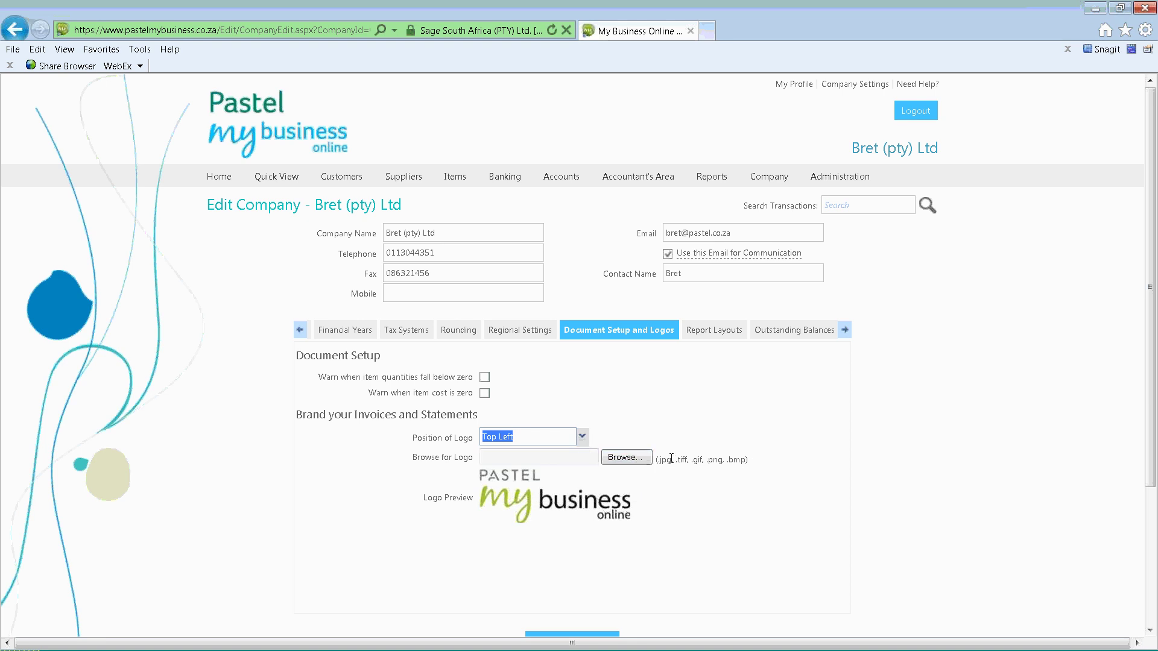
drag(657, 460, 748, 468)
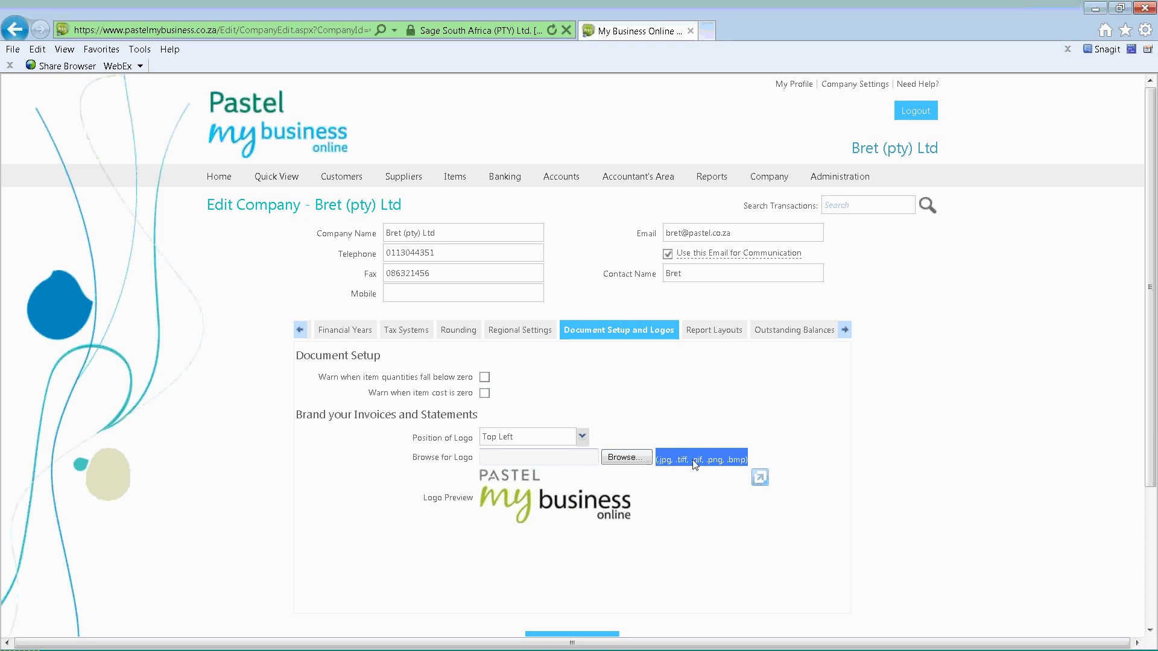
click(725, 475)
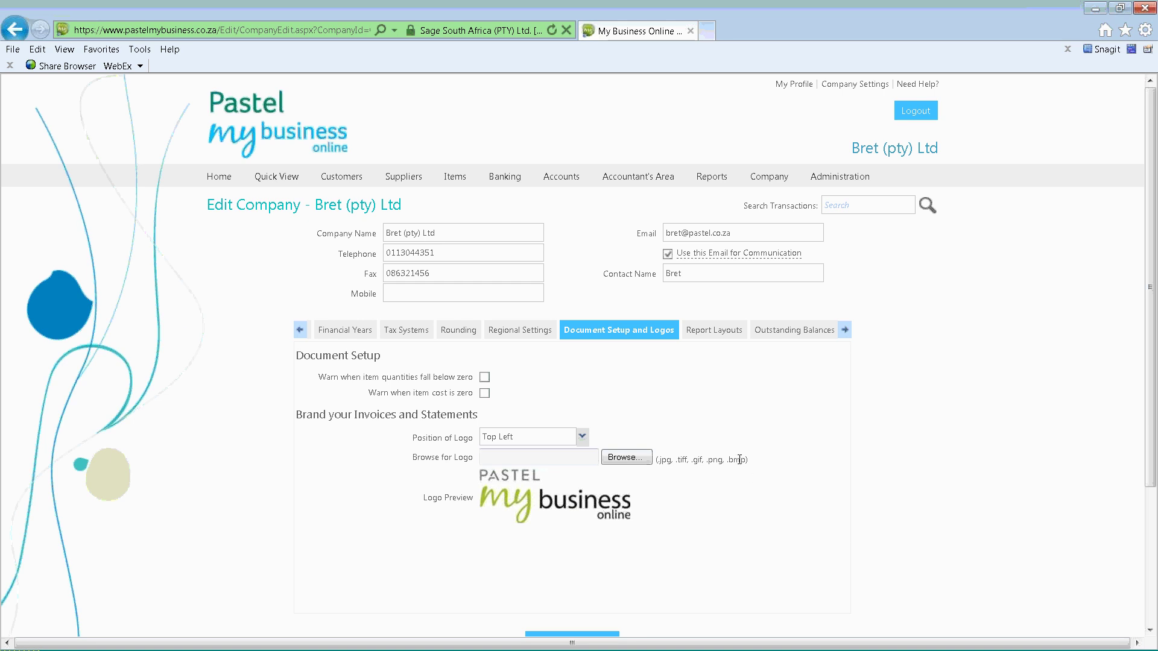
scroll(522, 494, down, 3)
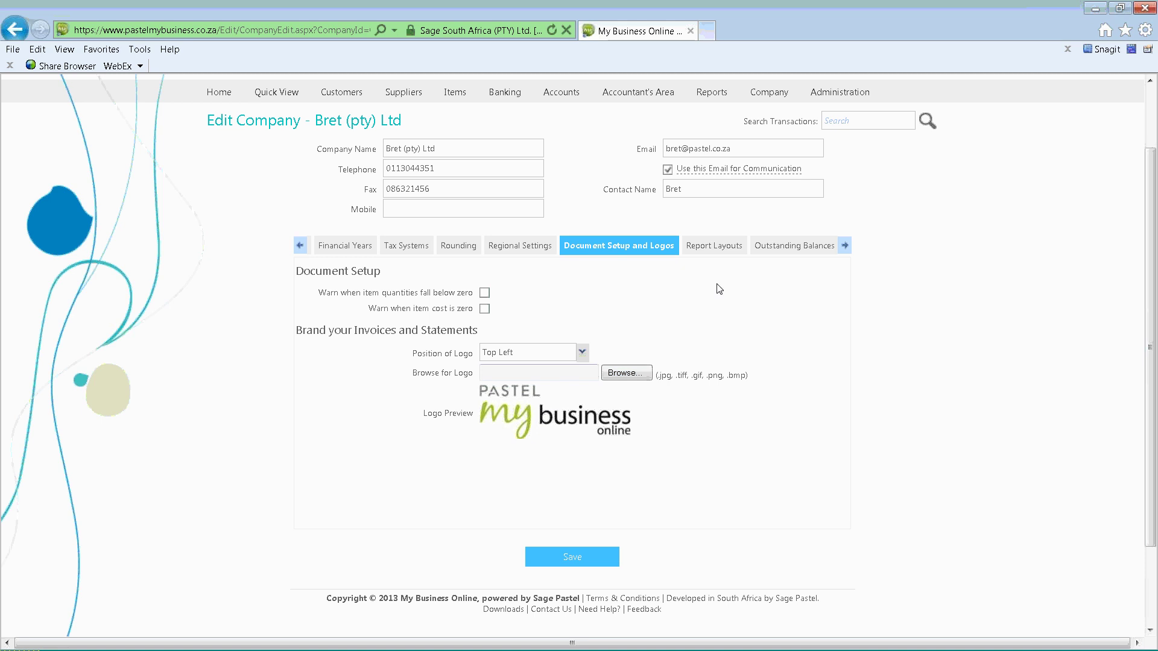
Examine the report layouts and the layout choices offered for the Customer Statement and Customer Return
click(719, 253)
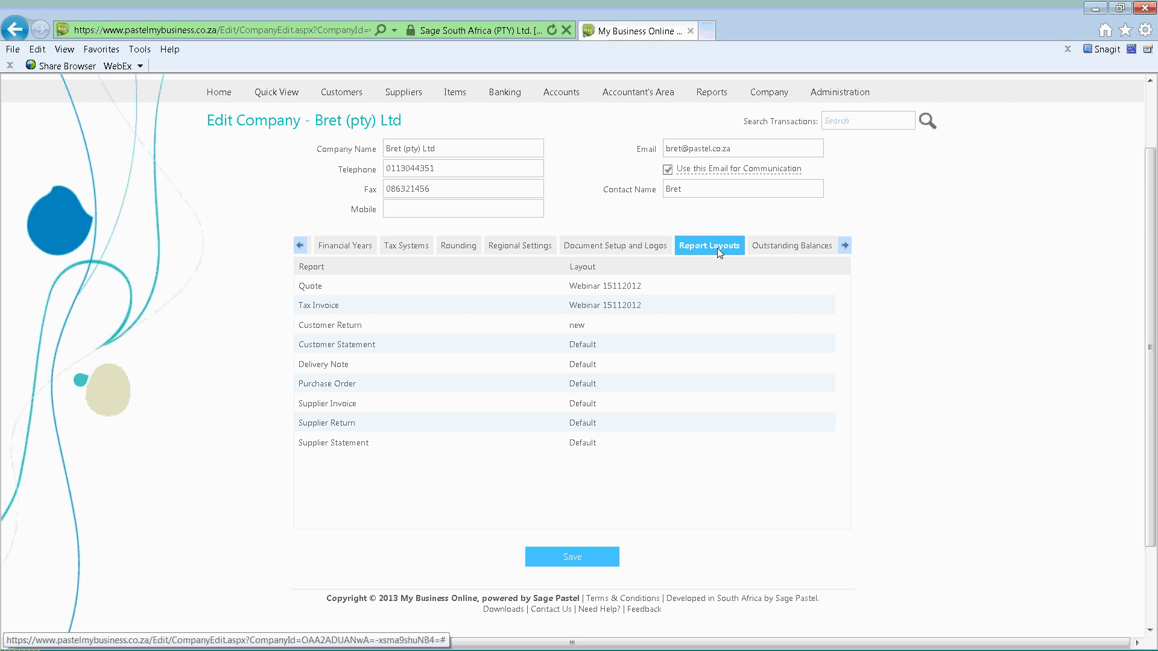
click(718, 247)
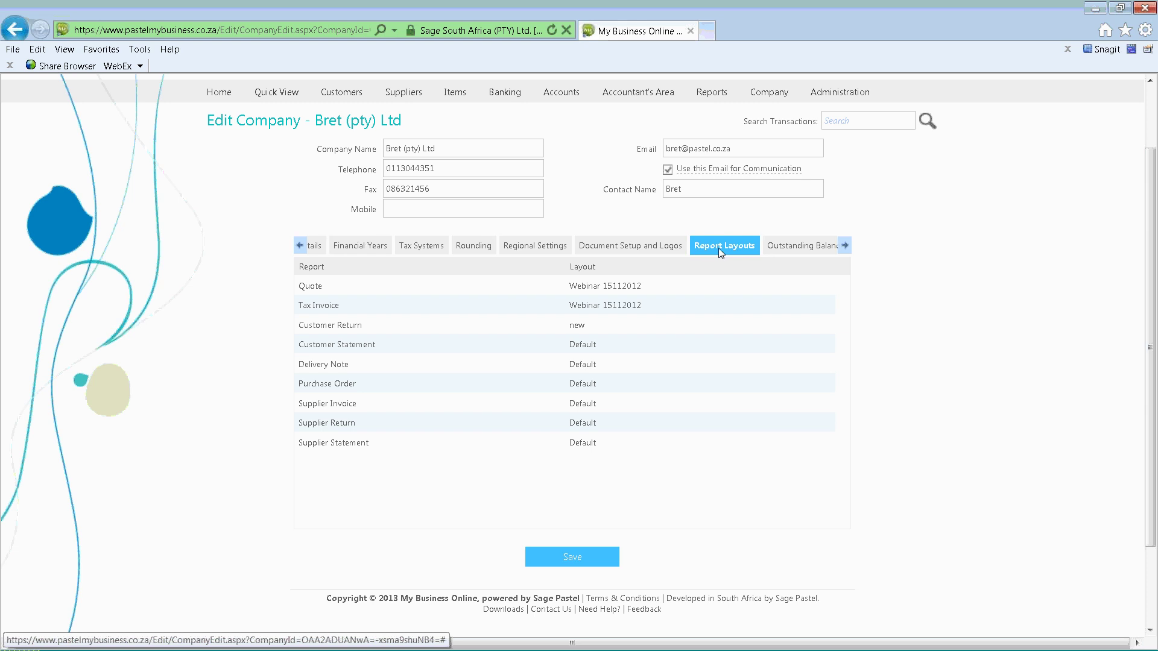
drag(1148, 278, 1152, 209)
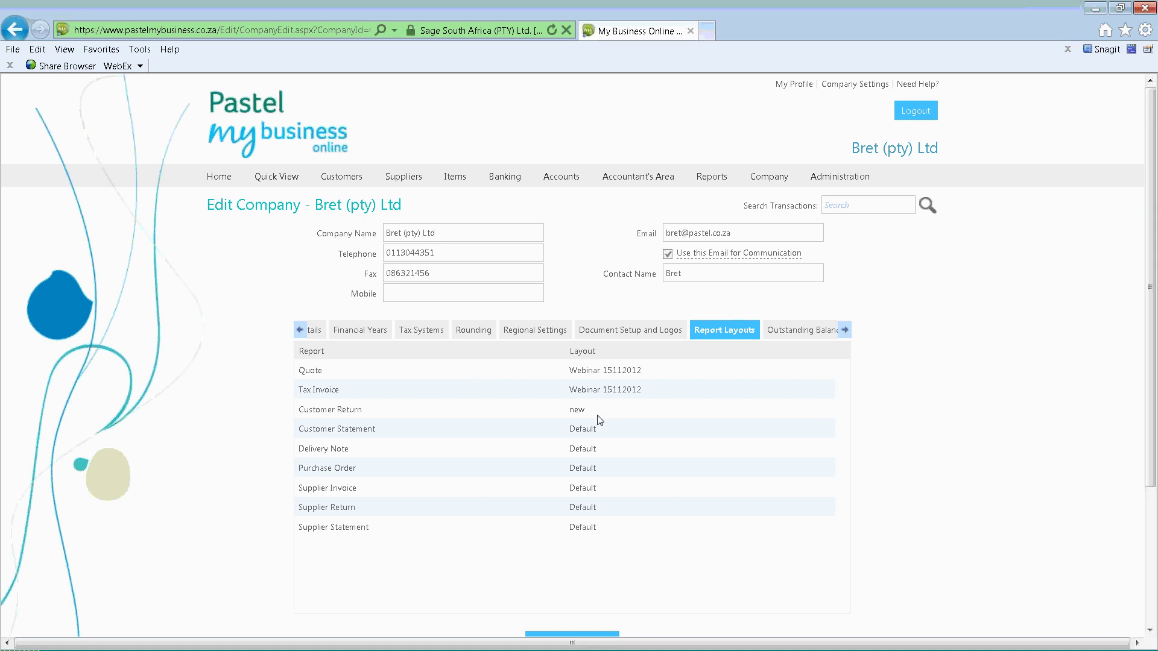
click(672, 430)
click(826, 429)
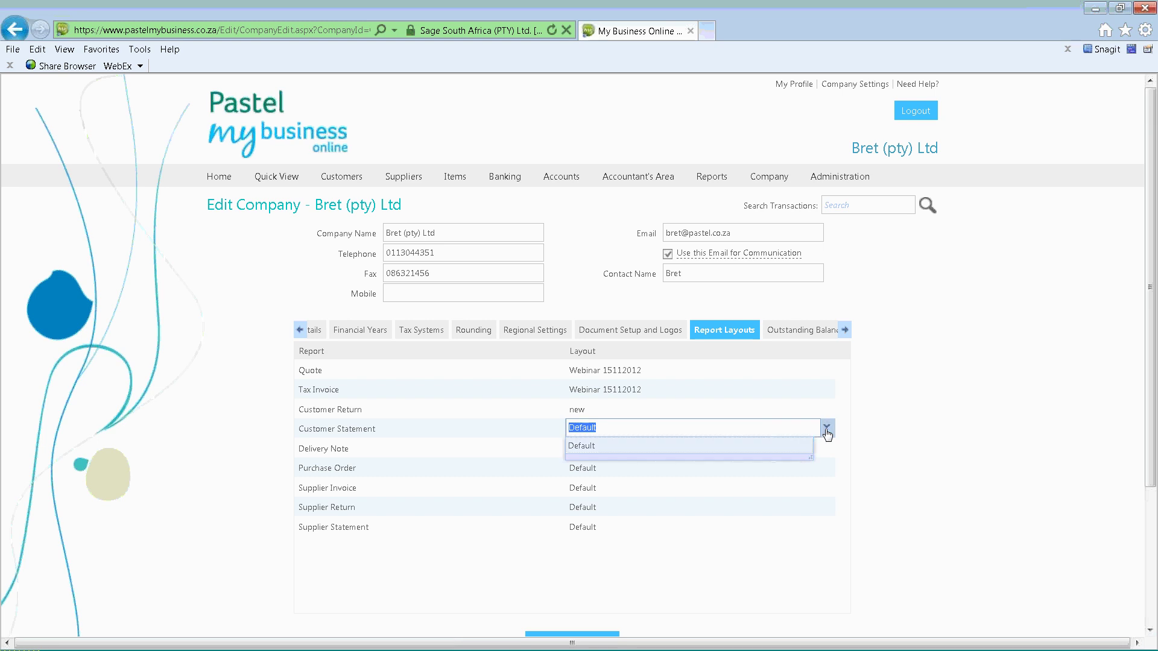
click(829, 430)
click(787, 410)
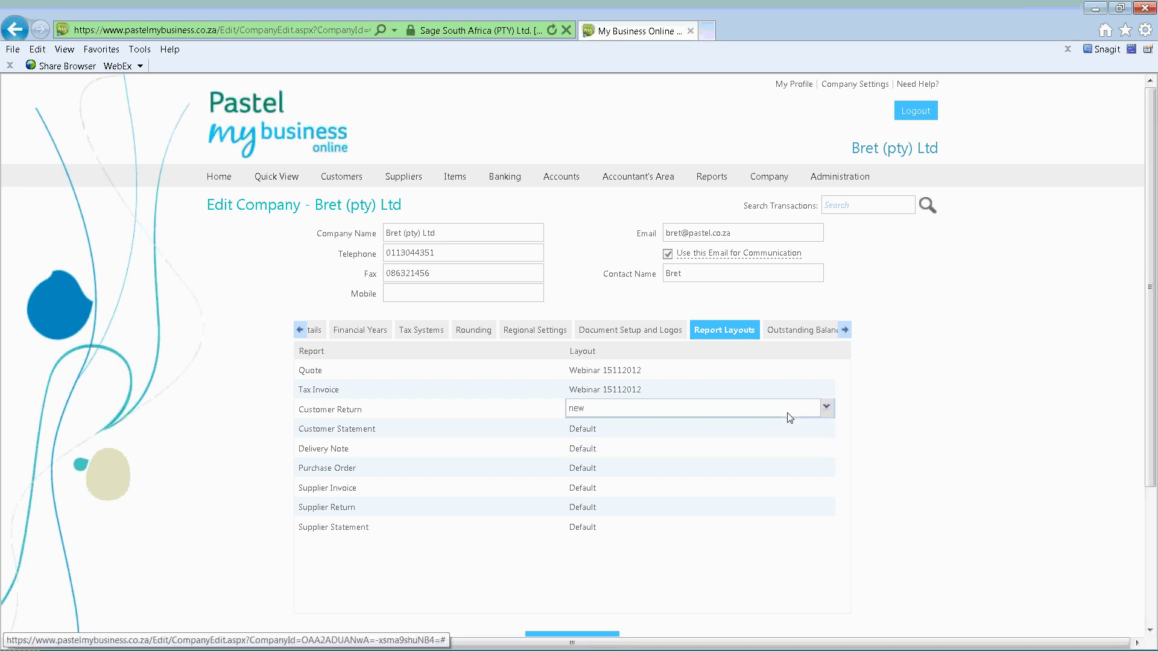
click(825, 409)
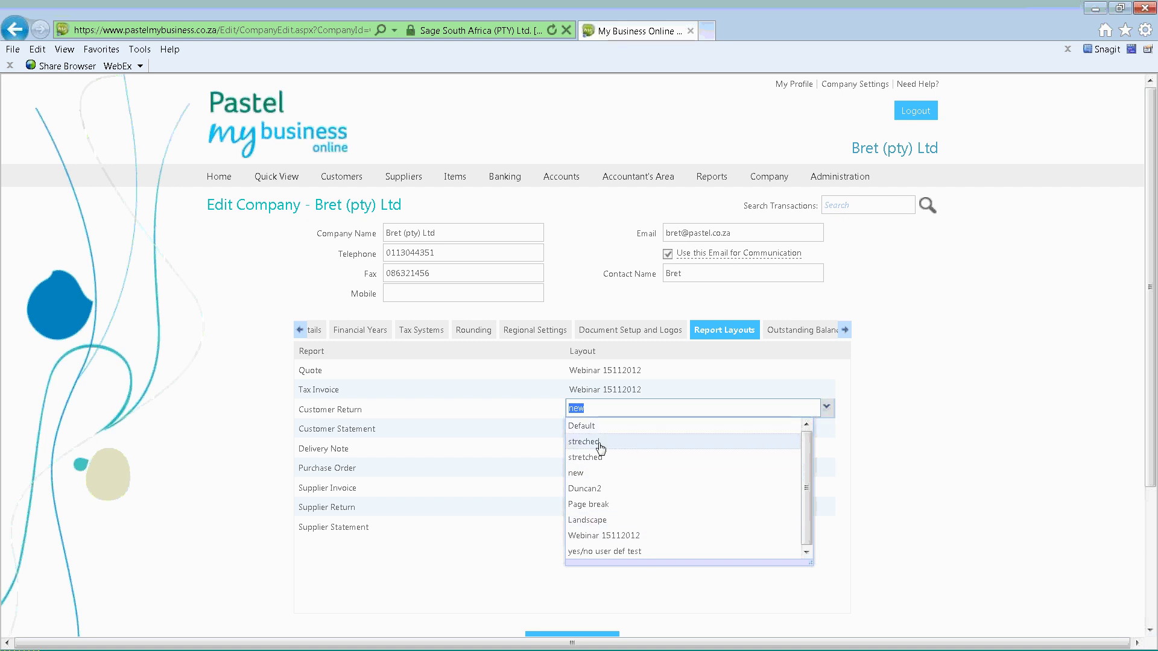
click(826, 407)
Review the monthly ageing option for outstanding balances and the statement messages for each overdue period
click(844, 330)
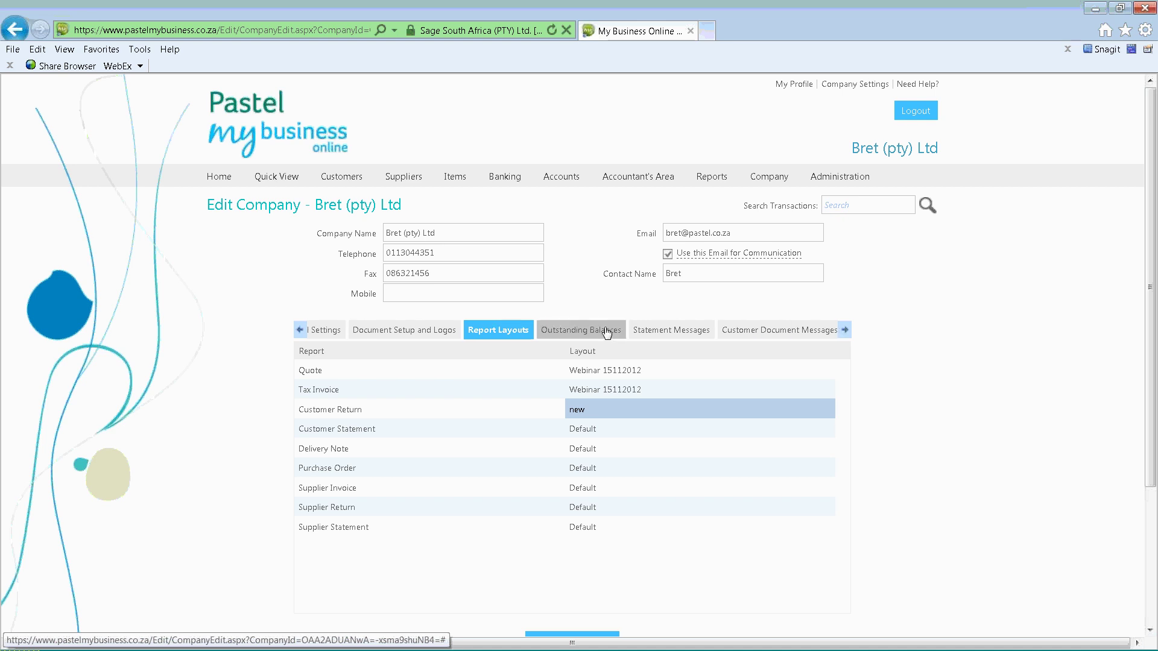
click(585, 333)
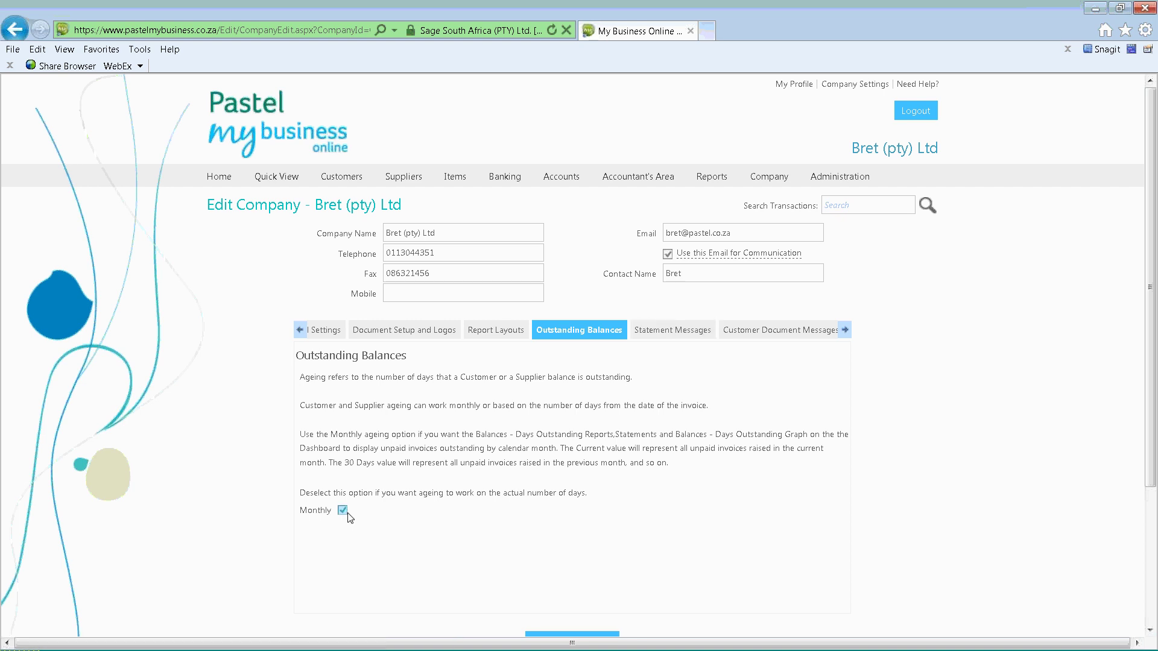
click(654, 330)
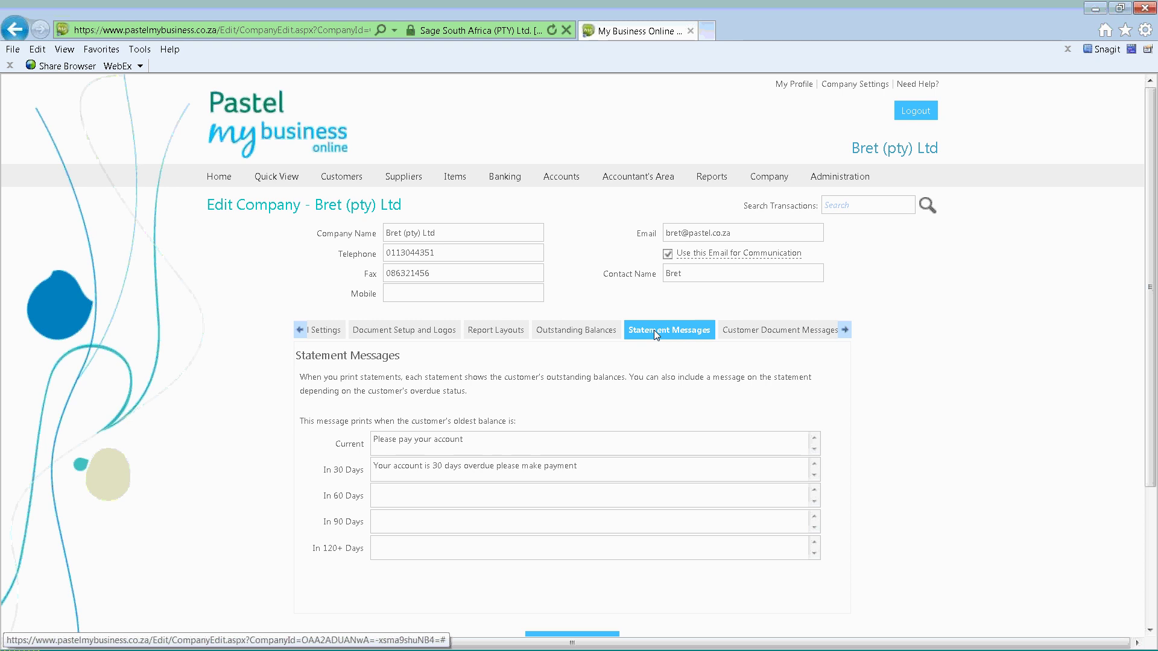
triple_click(491, 440)
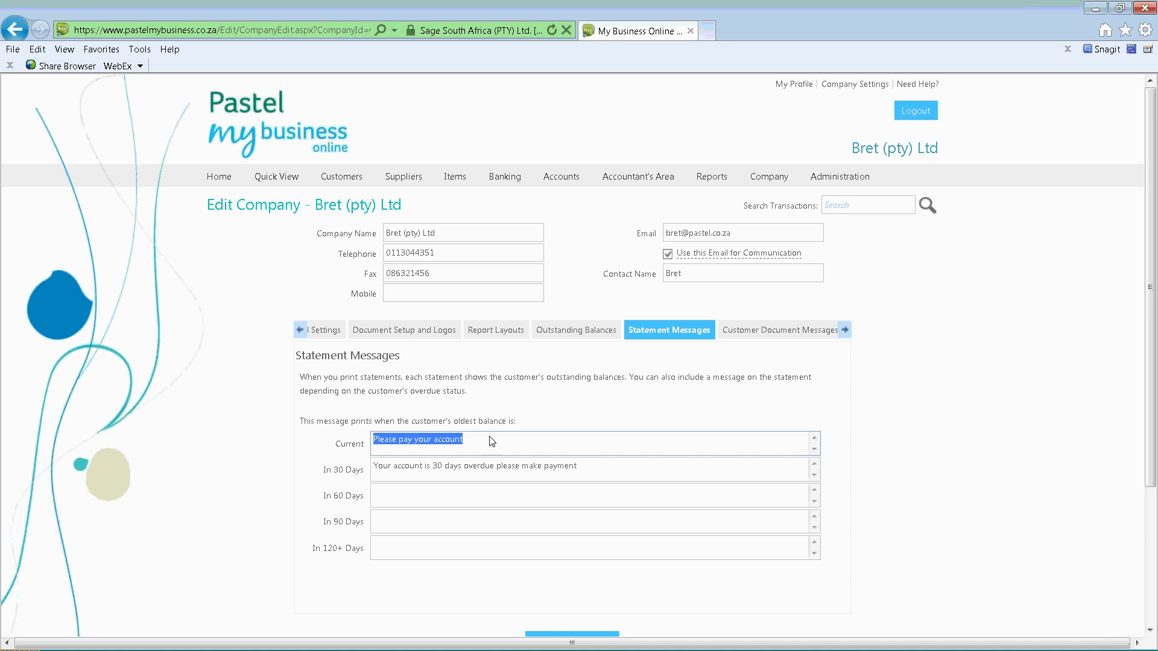
triple_click(584, 472)
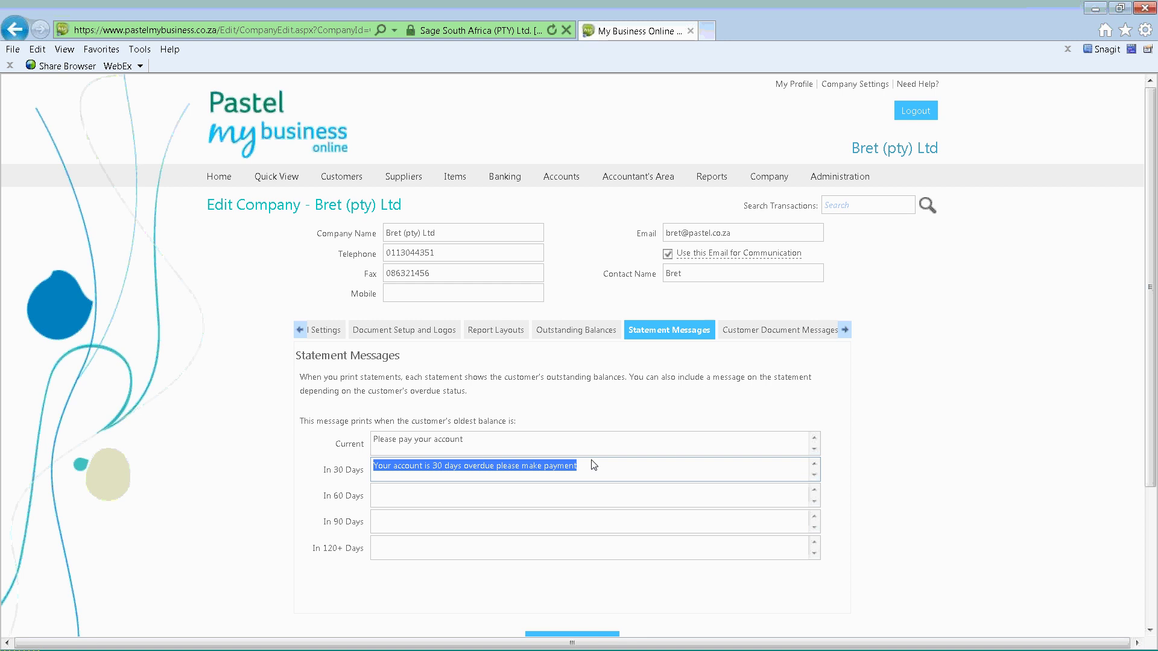
click(377, 548)
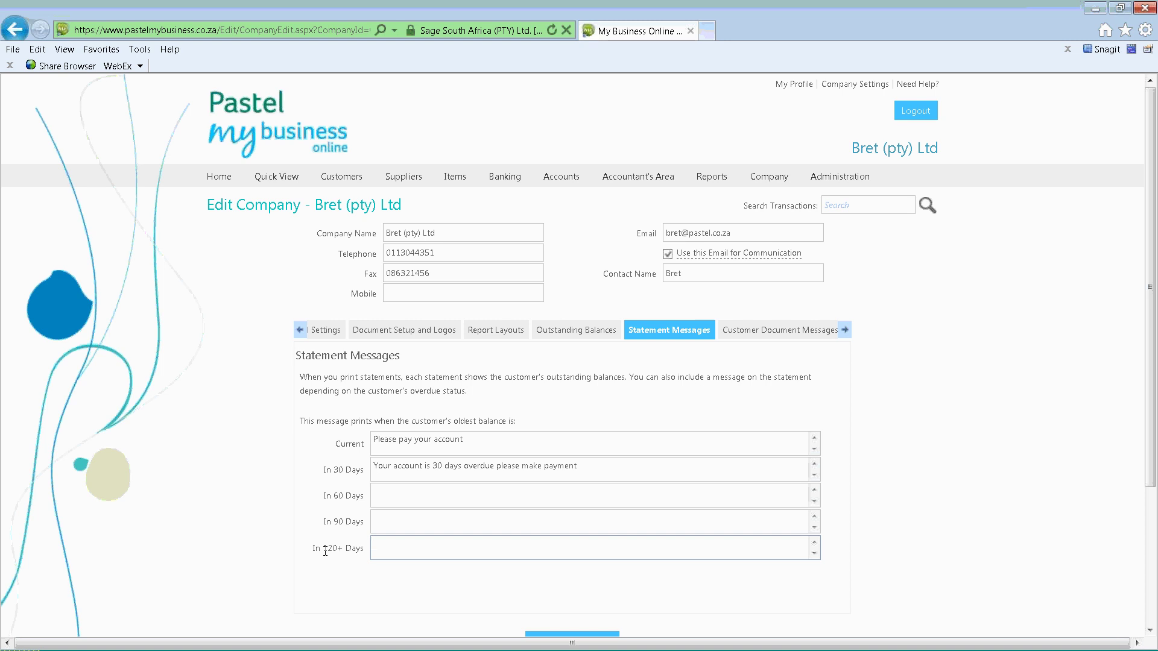
Add the lines dfudufdf, dsfhyoidsfh, dlfhdhfkhd and fgfghfghh below the existing default message for customer quotes
click(756, 341)
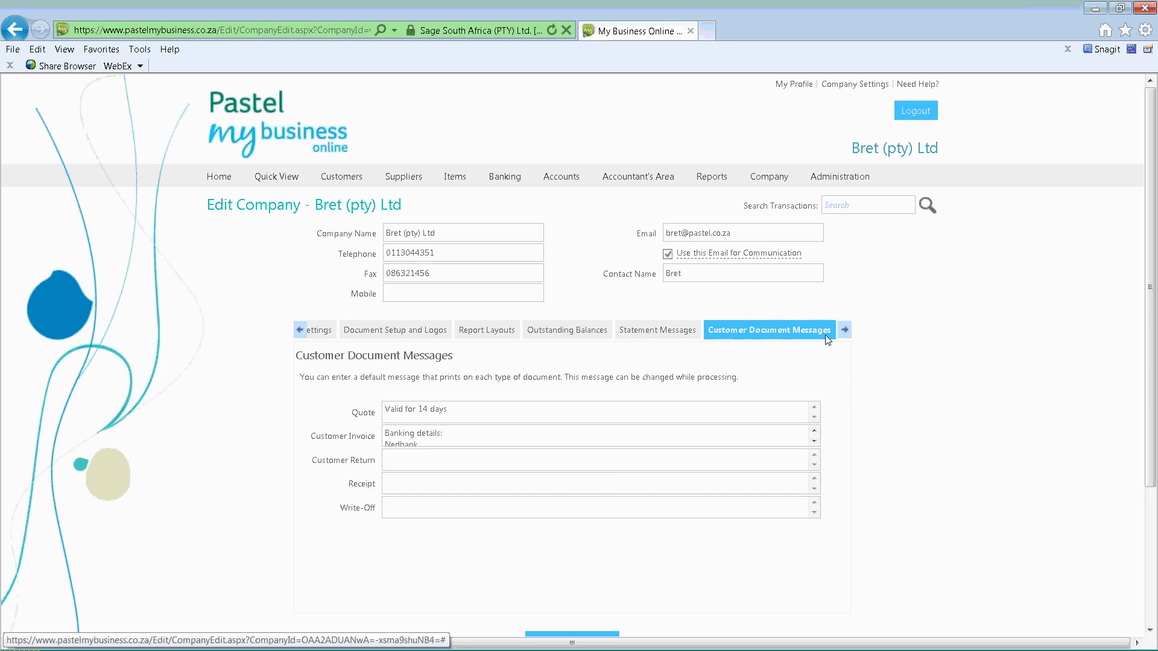
click(845, 331)
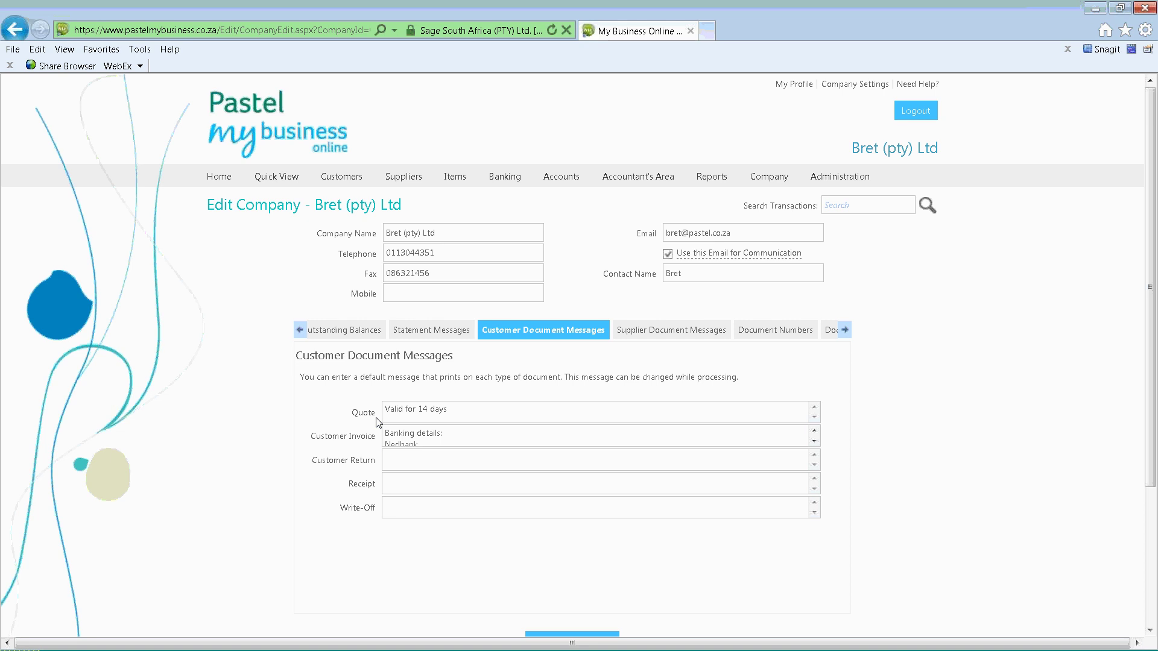
click(534, 410)
click(466, 411)
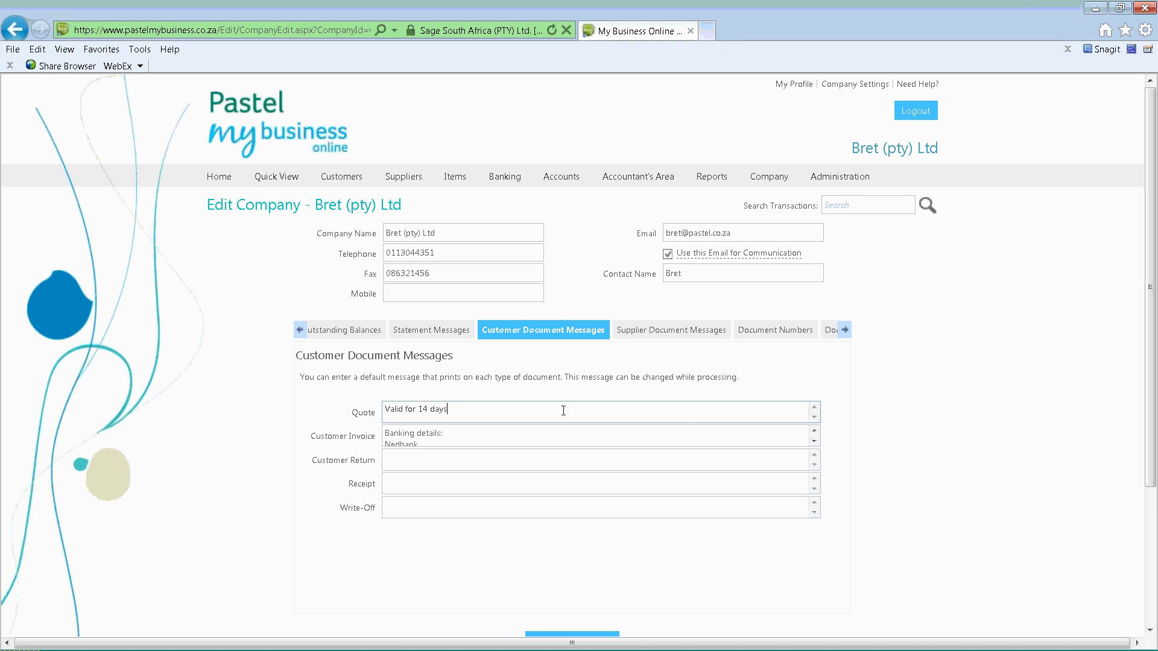
key(Return)
text(dfudufdf)
key(Return)
text(dsfhyoidsfh)
key(Return)
text(dlfhdhfkhd)
key(Return)
text(fgfghfghh)
Read through the banking details in the default customer invoice message
click(503, 429)
key(ctrl+a)
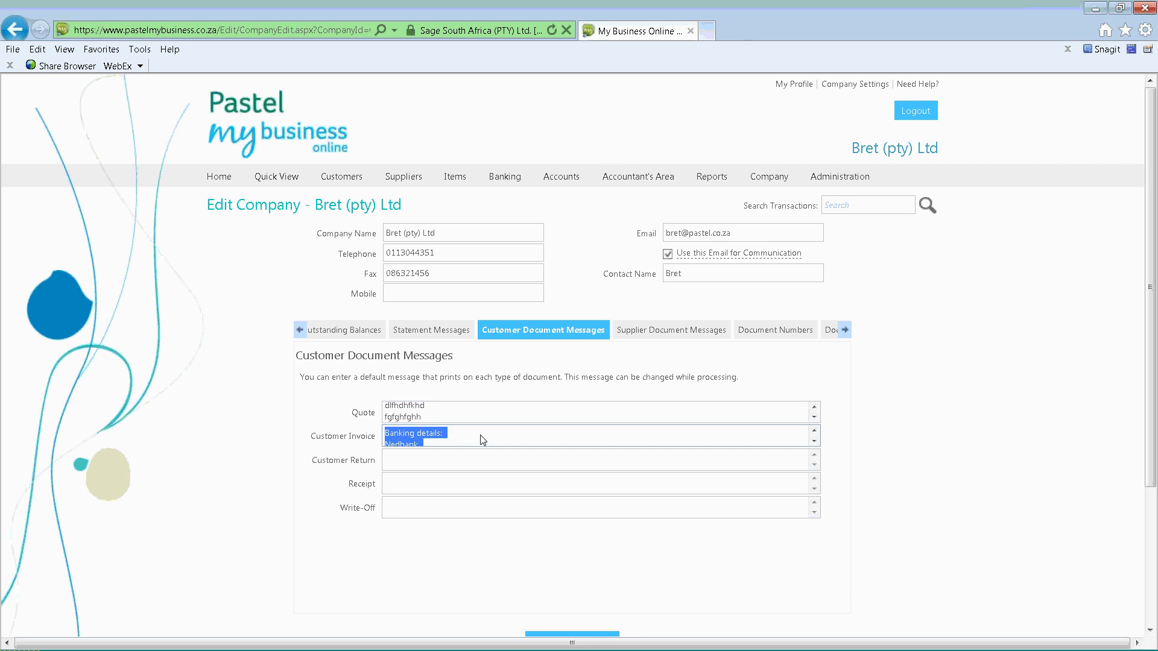
scroll(455, 445, down, 2)
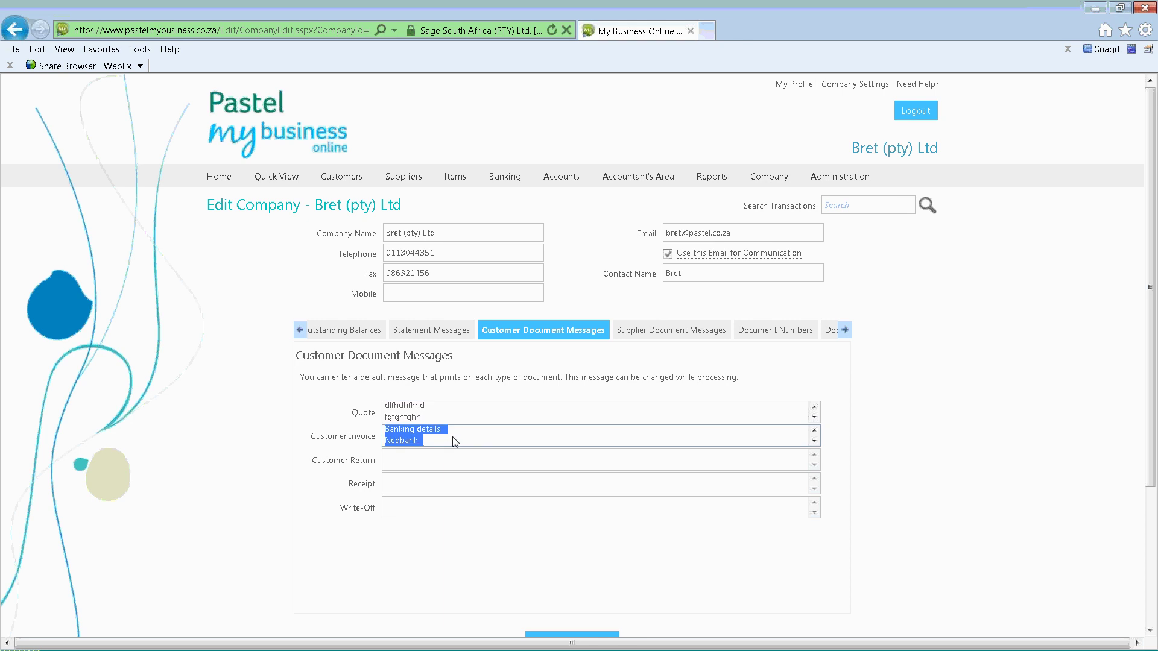
scroll(455, 443, down, 5)
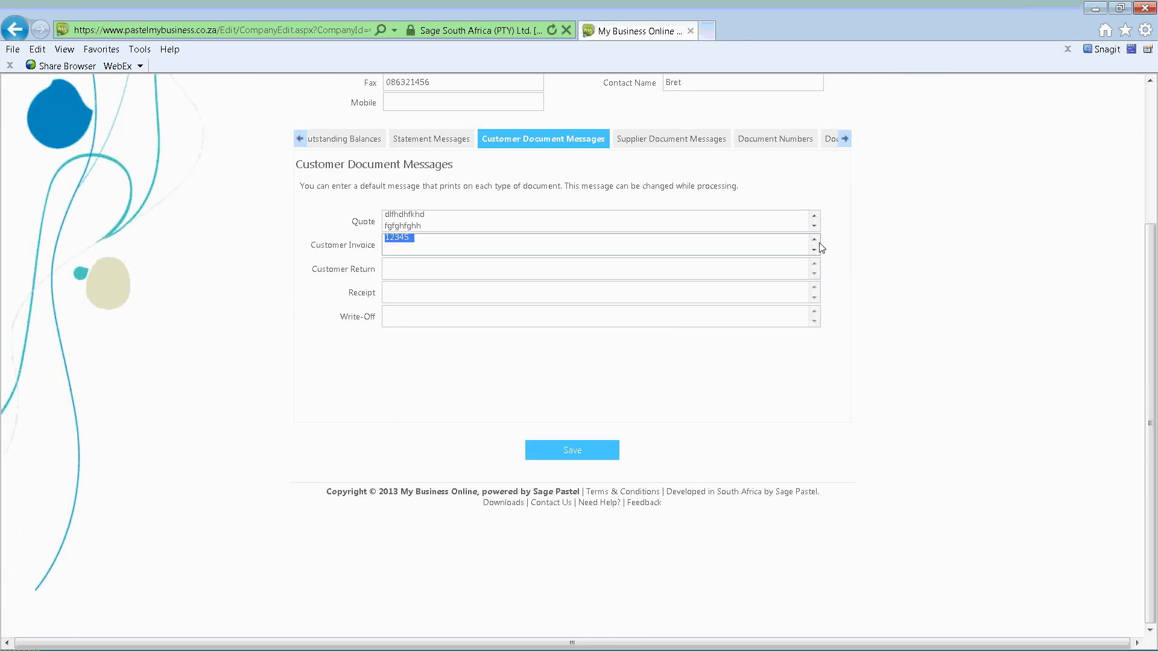
click(416, 254)
Review the supplier document messages, including the purchase order field, and open the document numbers settings
click(679, 142)
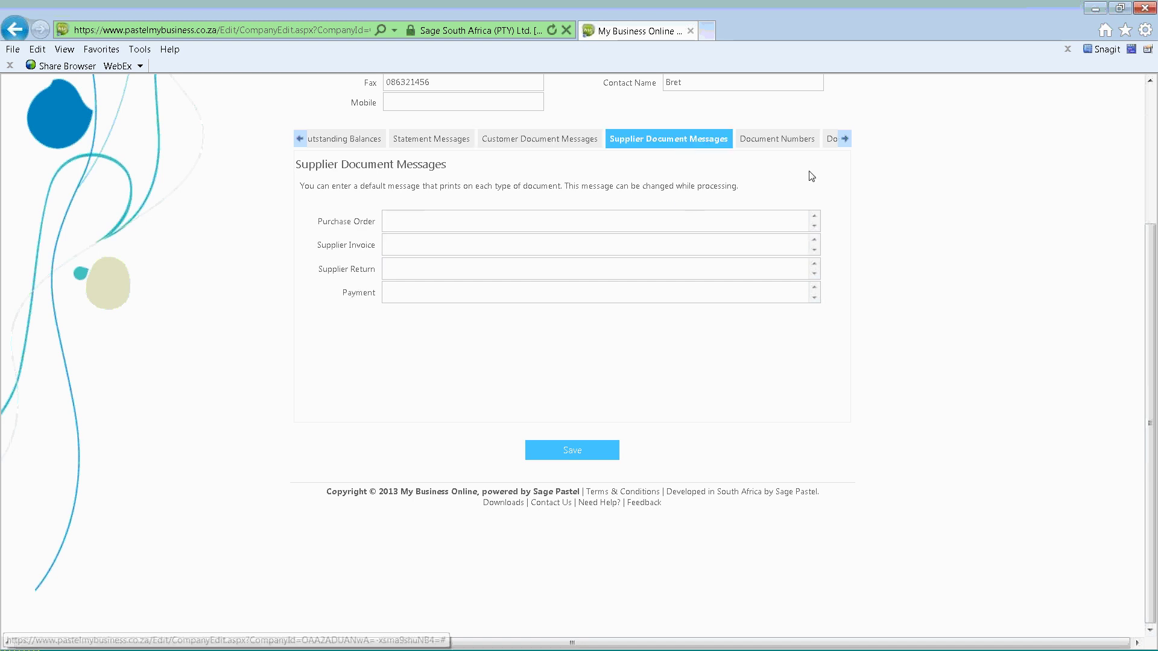
click(845, 140)
click(846, 140)
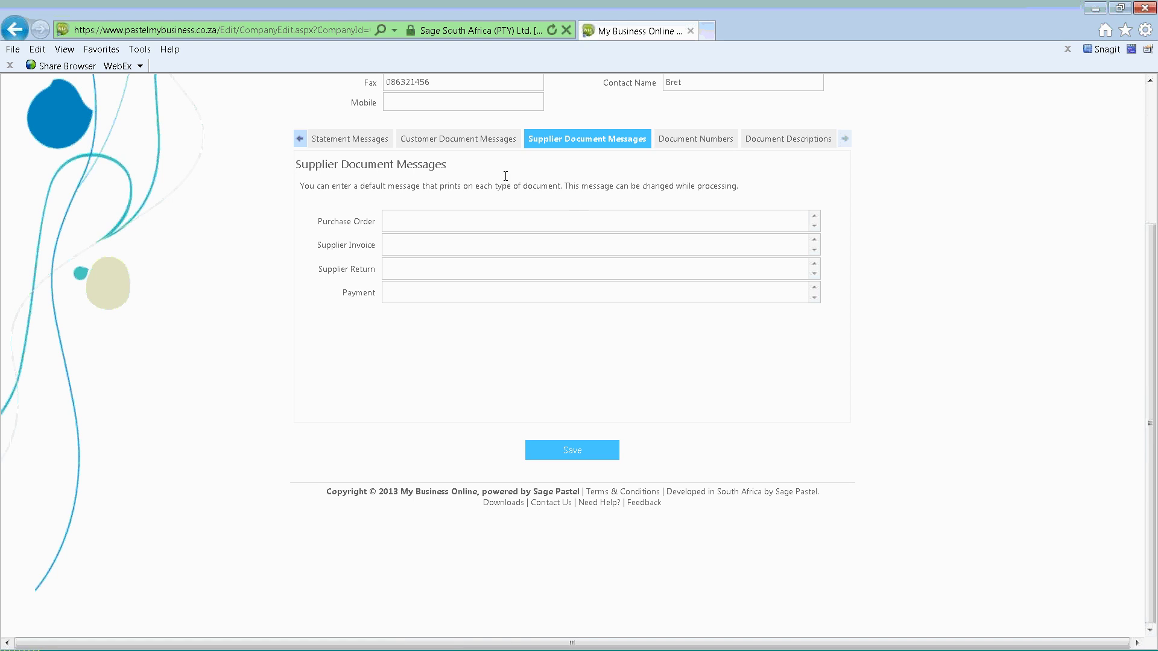
click(395, 222)
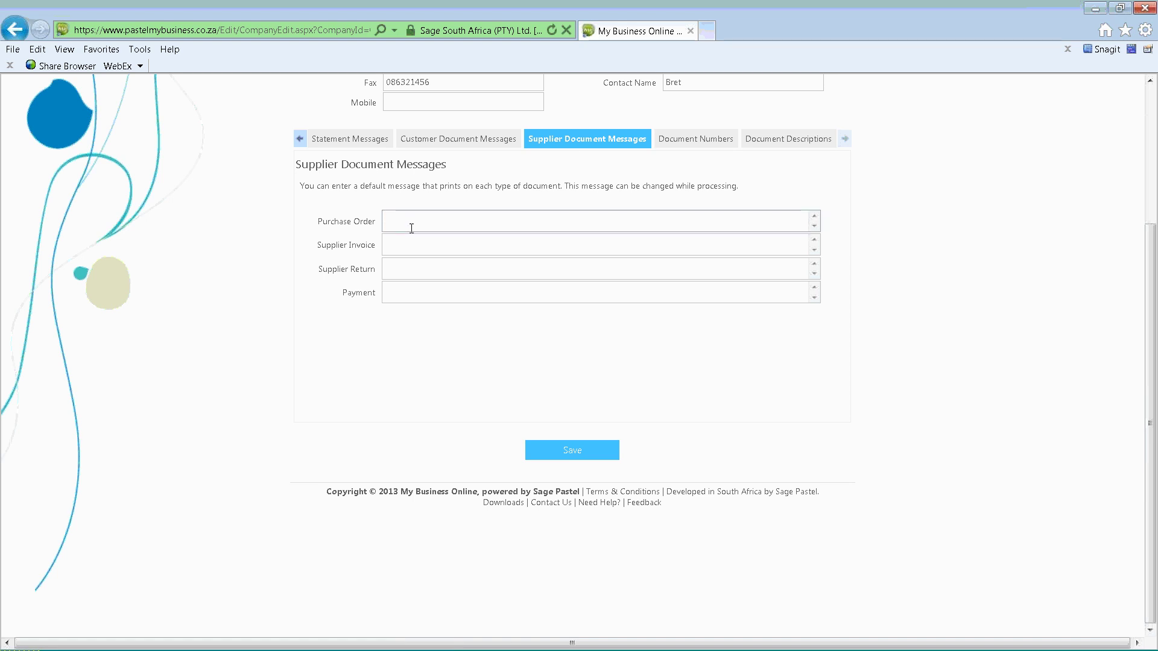
click(434, 212)
click(701, 141)
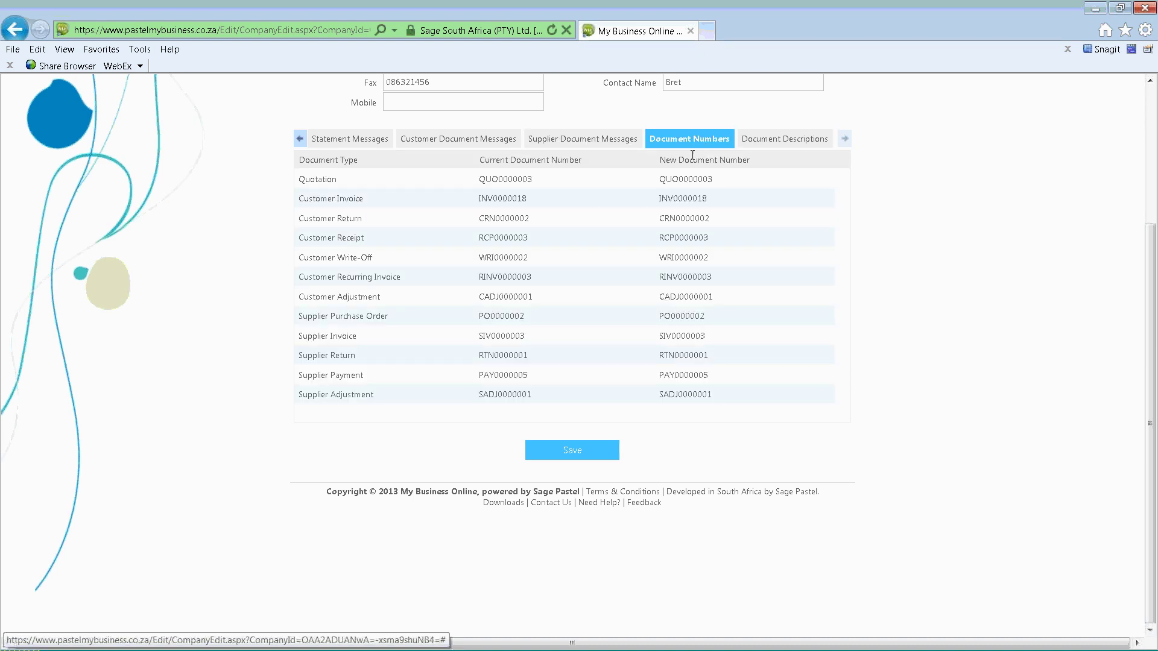
Set the new document number for customer invoices to INV0000058
click(657, 196)
click(717, 197)
key(BackSpace)
key(BackSpace)
text(58)
click(718, 217)
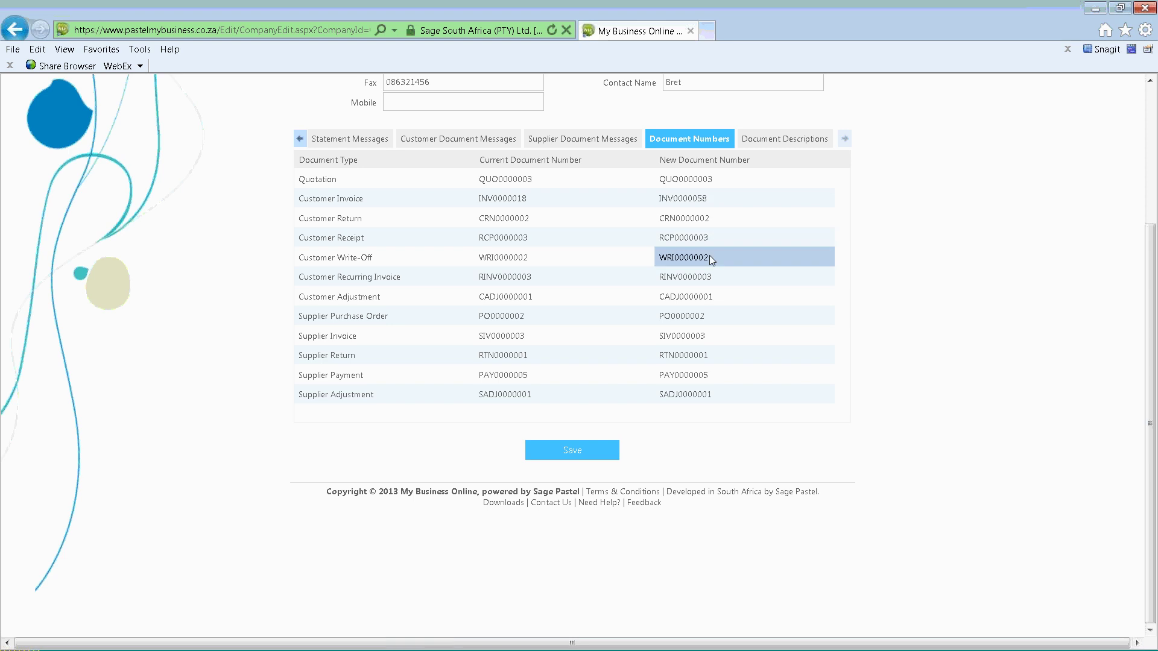
click(687, 314)
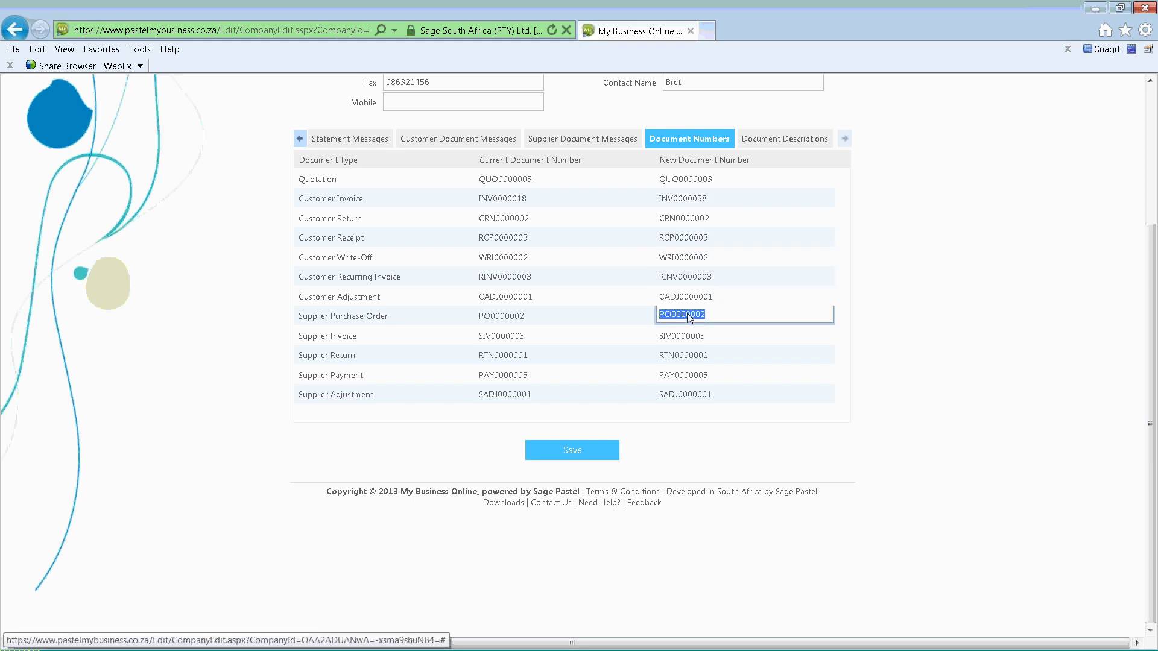
click(520, 182)
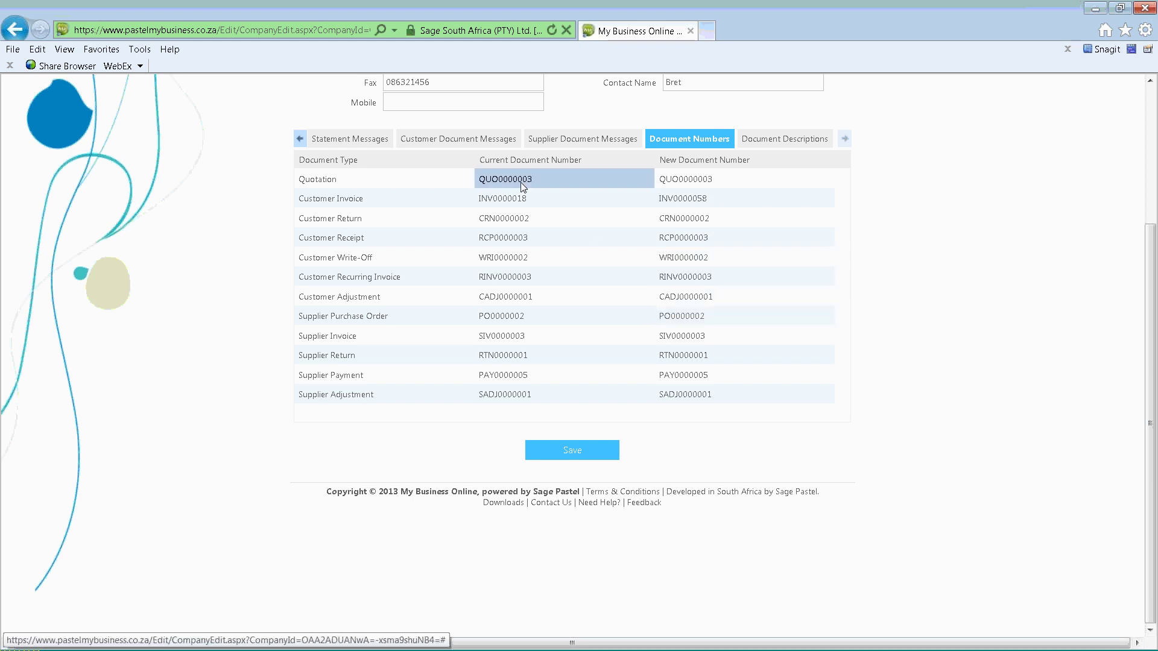
In the document descriptions, change the customer invoice's original name to Invoice and open its copy name for editing
click(773, 140)
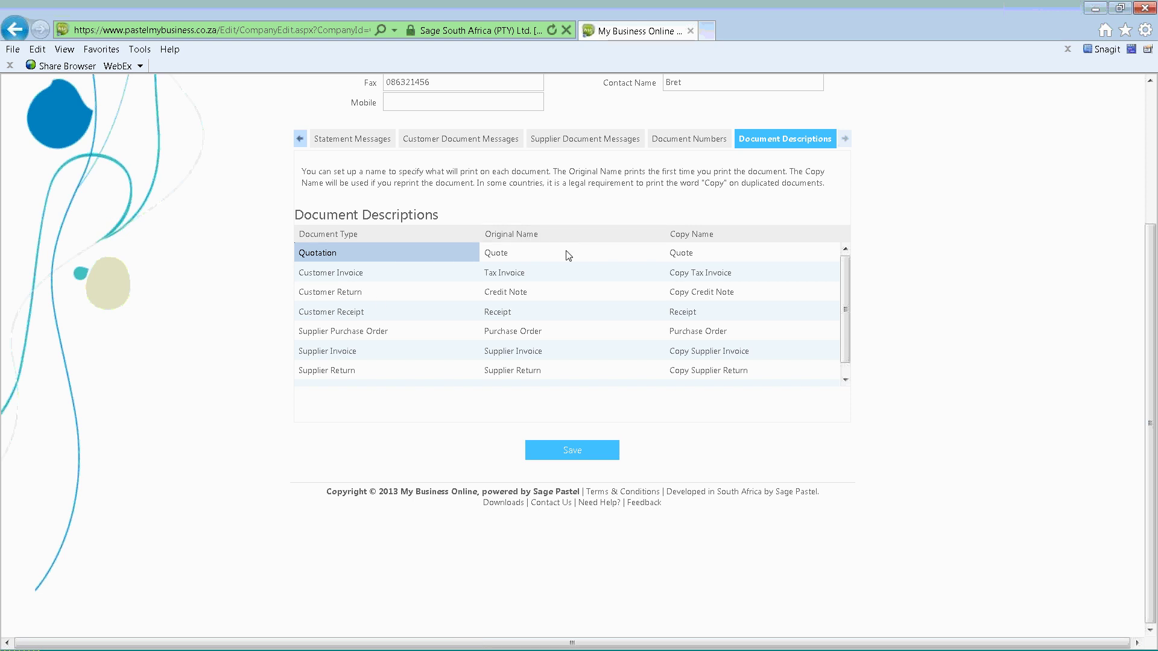
click(682, 257)
click(539, 261)
click(512, 274)
click(511, 277)
click(487, 271)
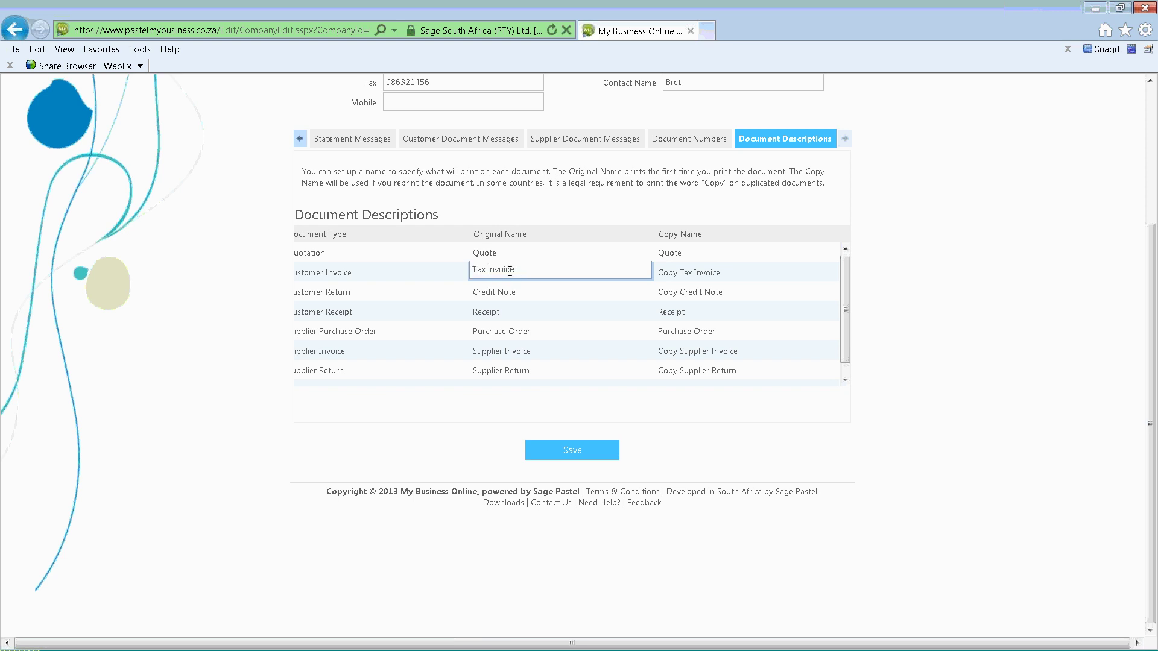
key(BackSpace)
key(BackSpace)
key(BackSpace)
key(BackSpace)
click(682, 274)
click(696, 270)
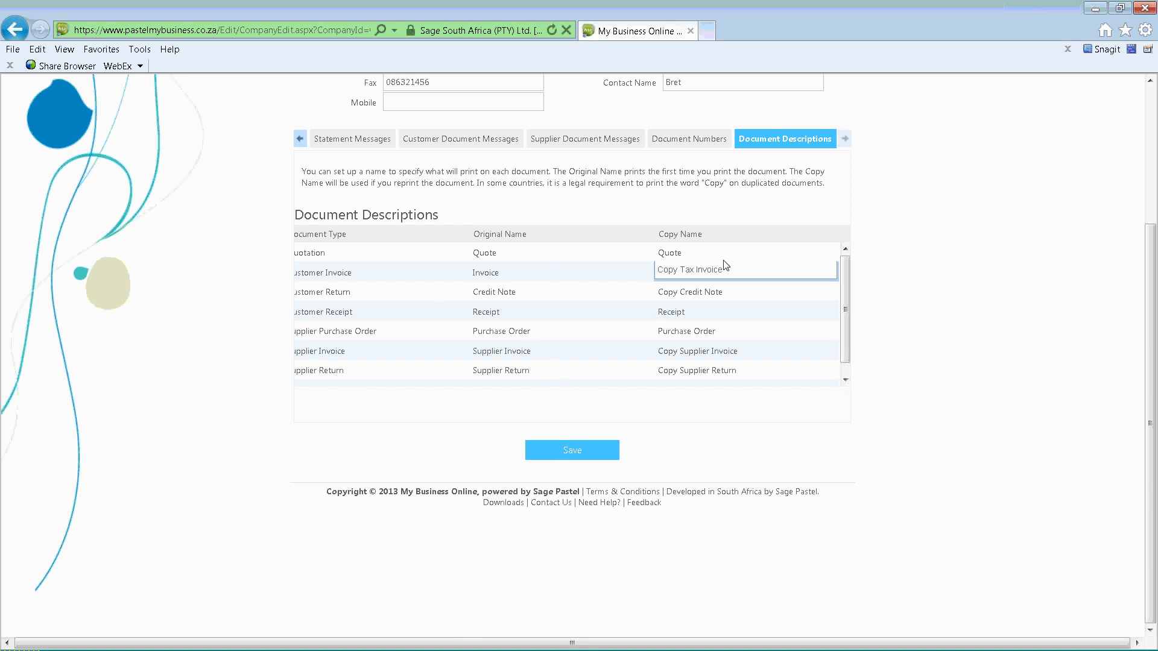
Open the company notes and attachments and look at the attachment upload window for Company Statutory Documents
scroll(687, 337, up, 2)
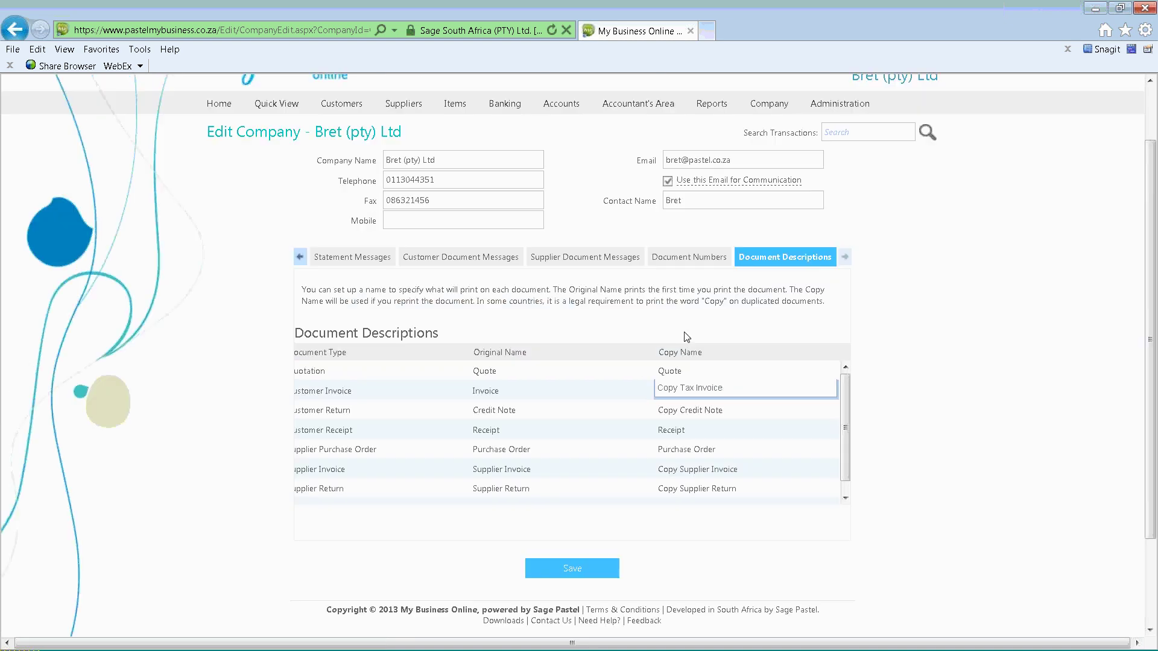
scroll(663, 343, up, 2)
click(300, 330)
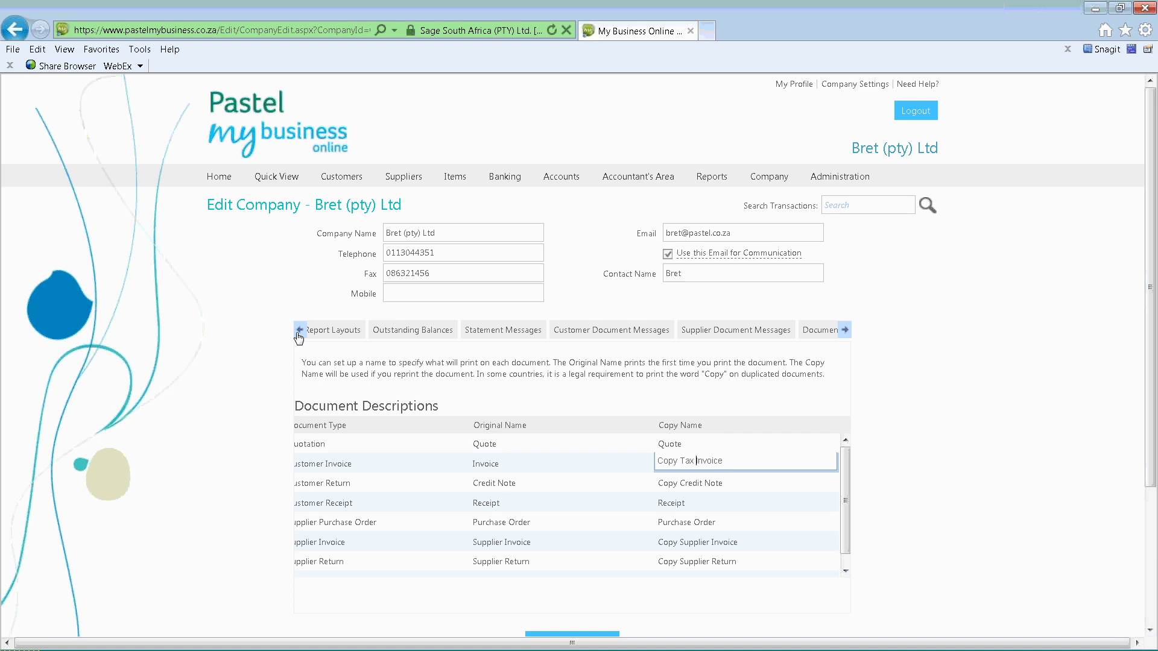
click(299, 336)
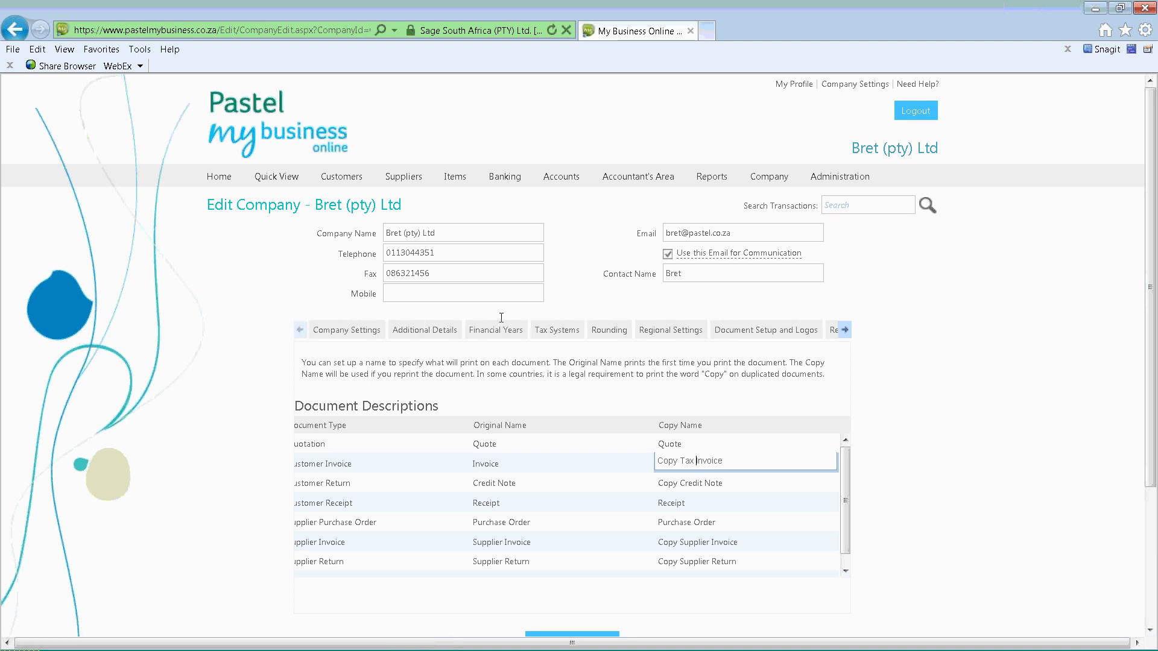
mouse_move(761, 184)
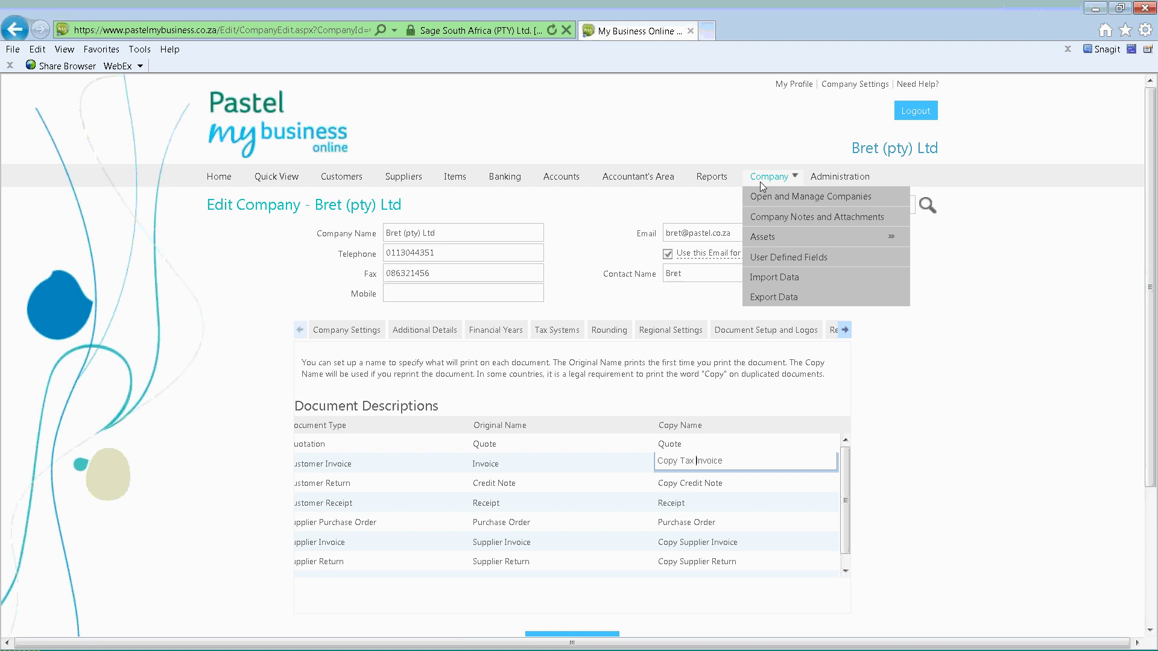
click(773, 217)
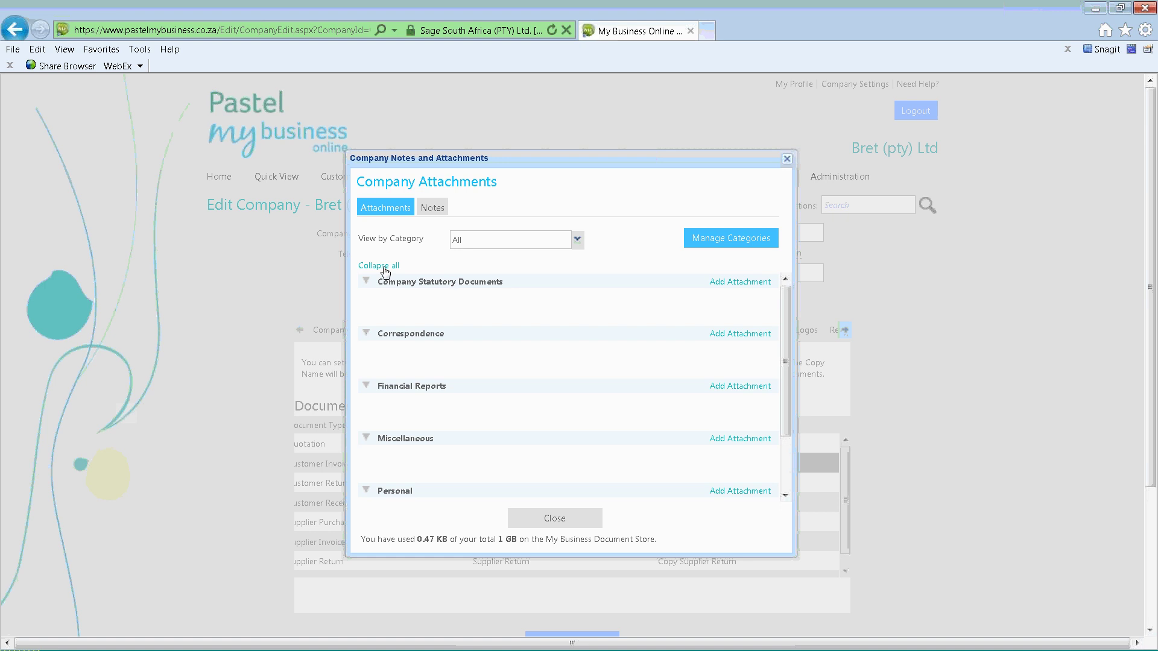
click(730, 284)
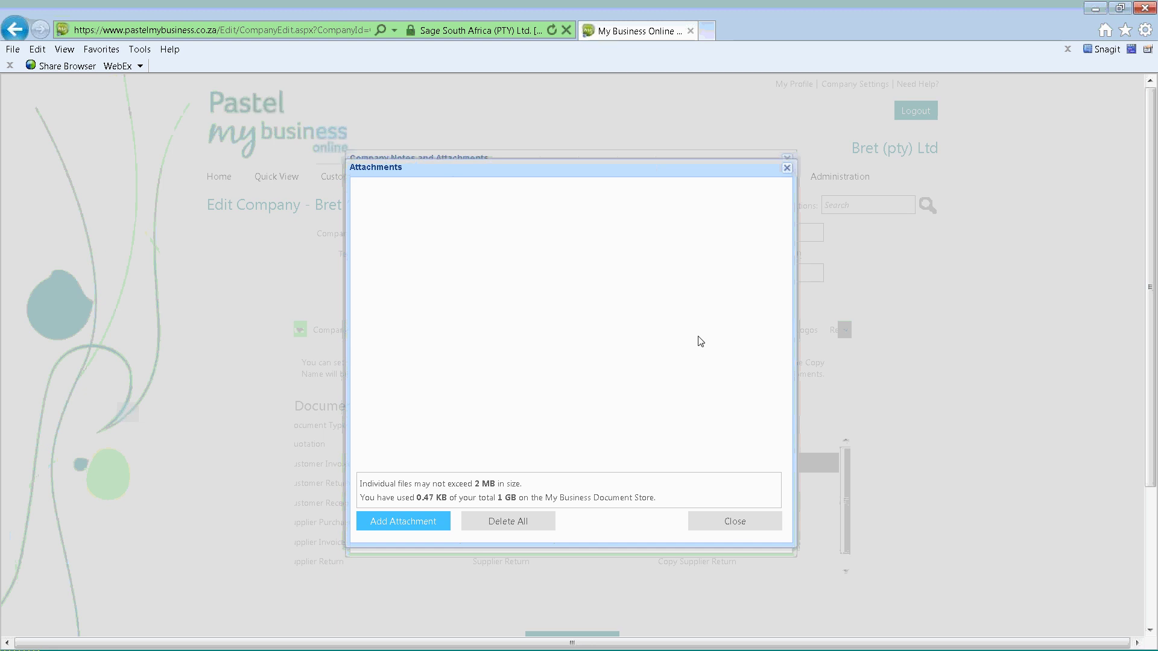
click(733, 522)
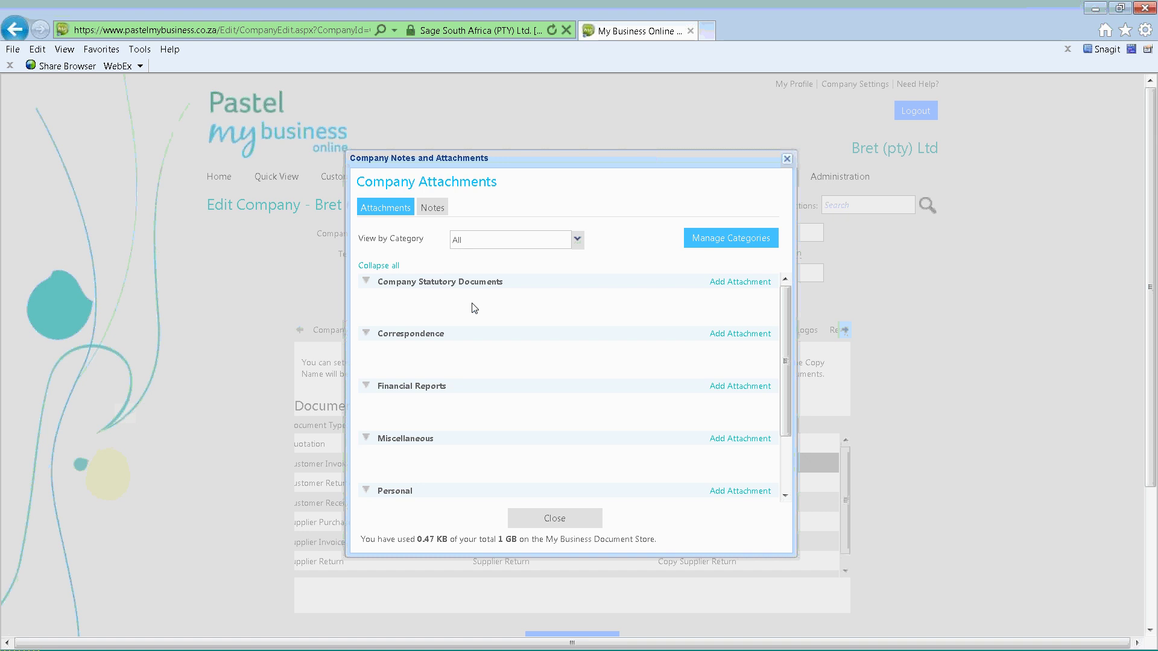
Review the list of categories available for company attachments
click(718, 241)
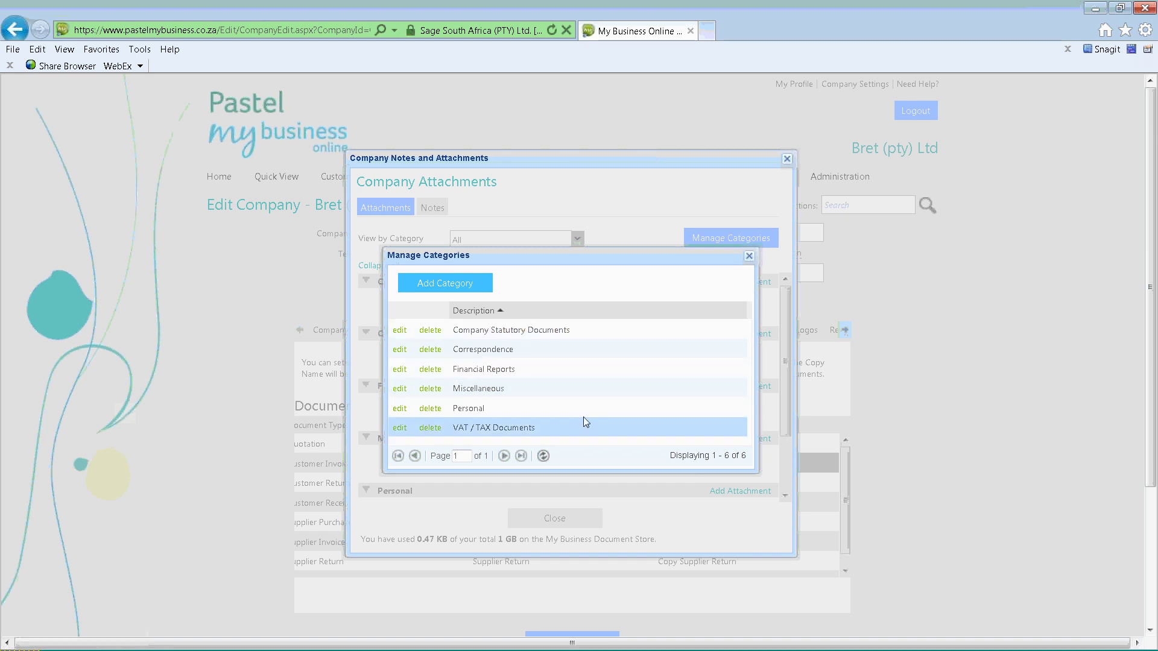
click(749, 257)
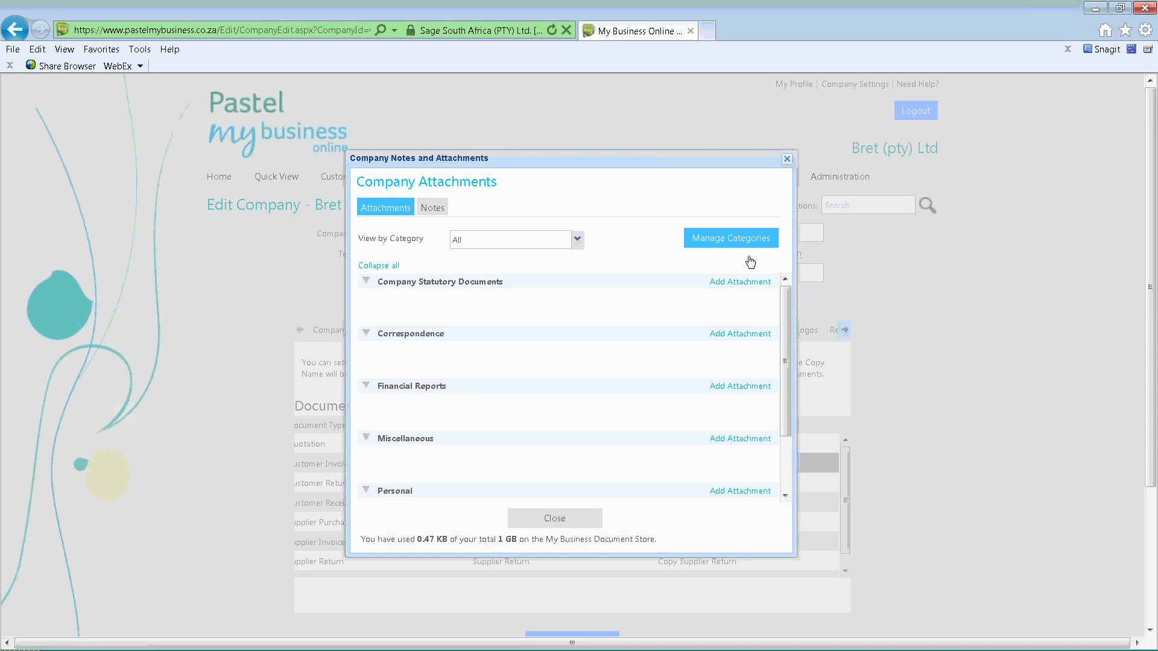
mouse_move(785, 302)
mouse_down()
mouse_move(784, 344)
mouse_move(785, 299)
mouse_up()
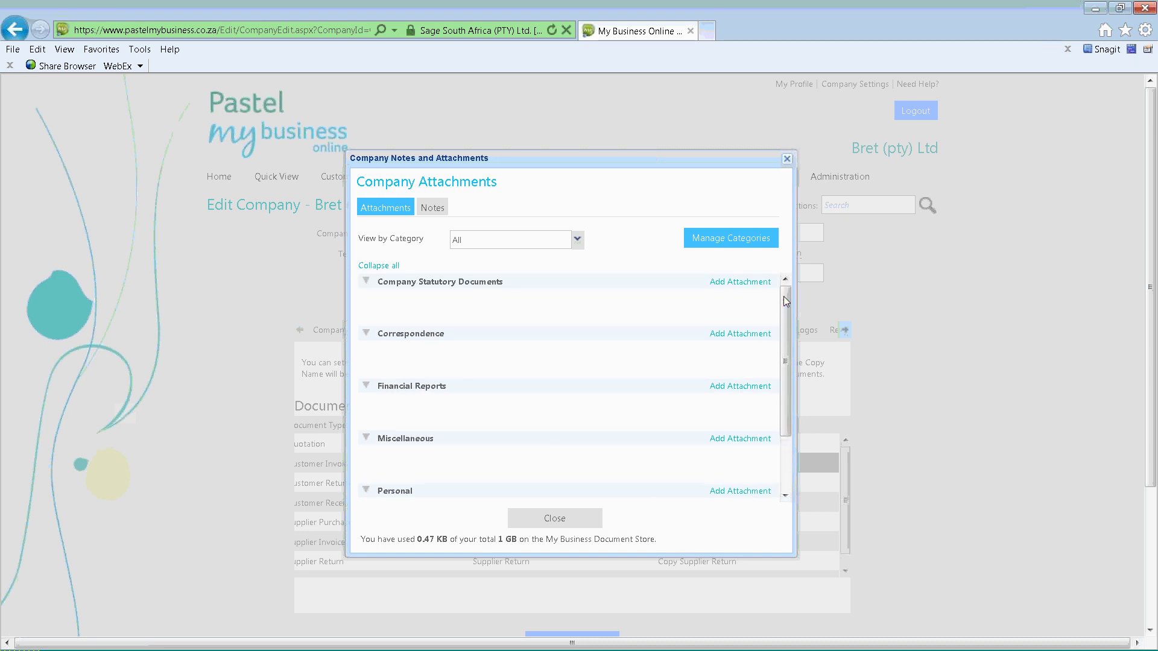
Add and save a company note with today's date as action date and a person's first name plus Birthday as subject
click(426, 210)
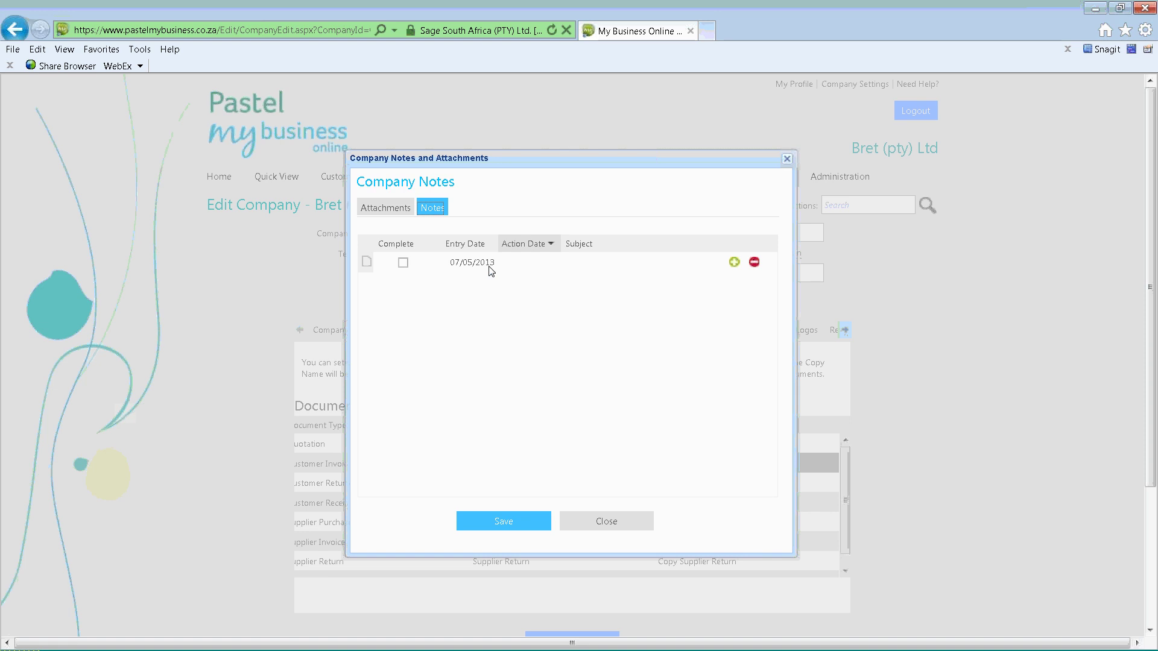
click(531, 262)
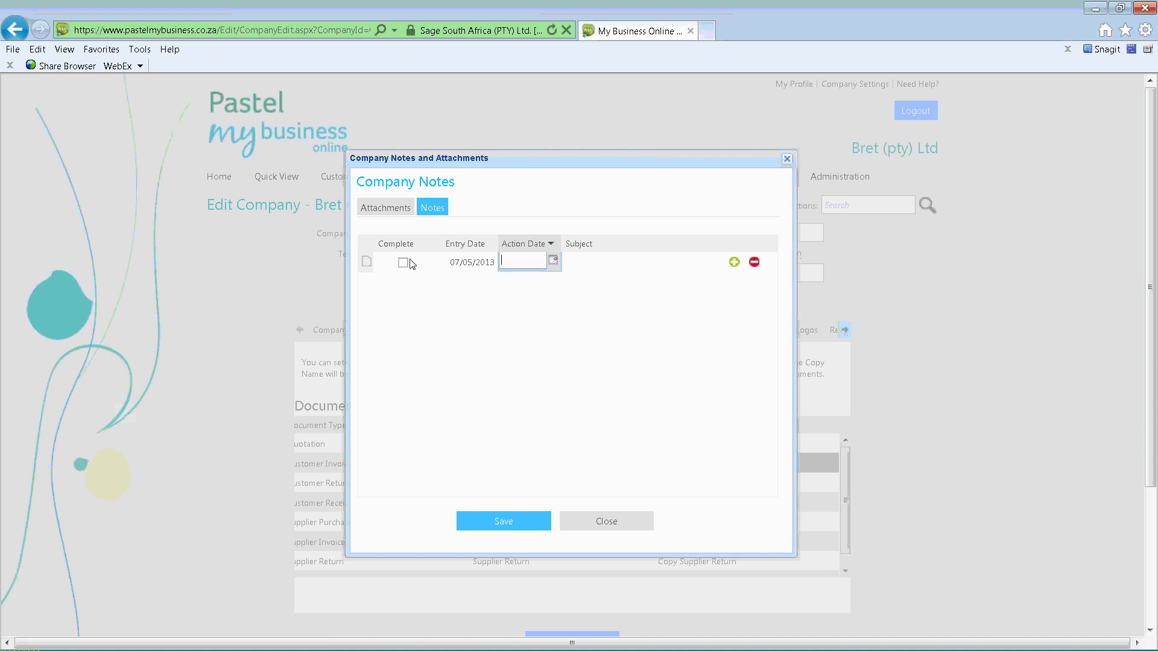
click(553, 260)
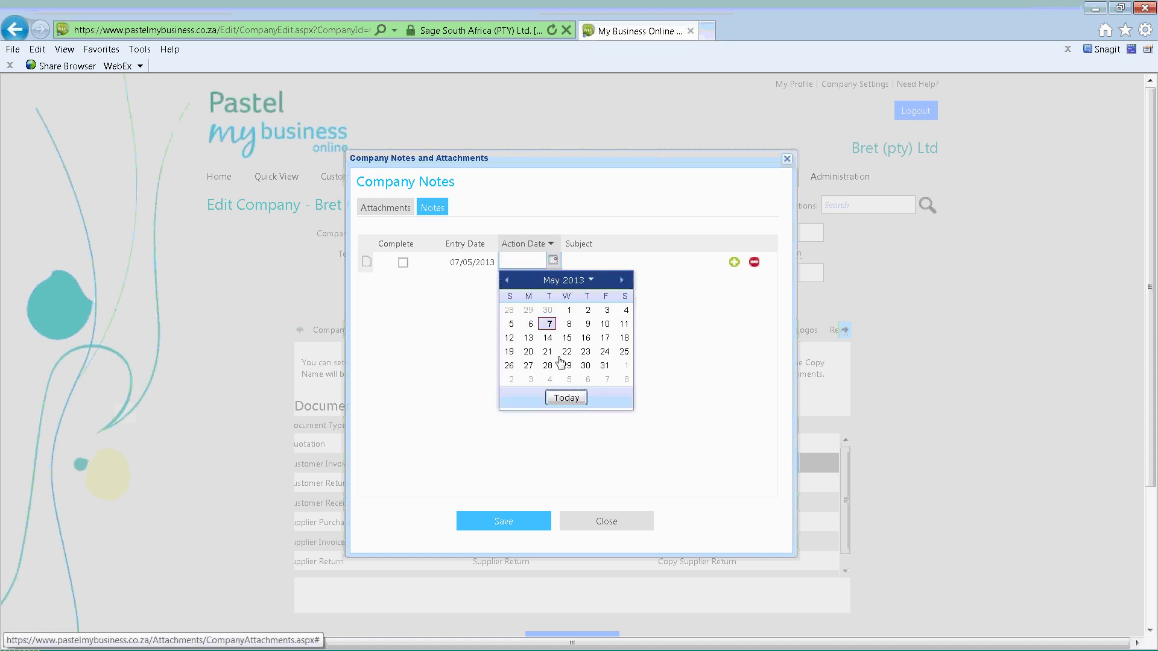
click(549, 323)
click(589, 265)
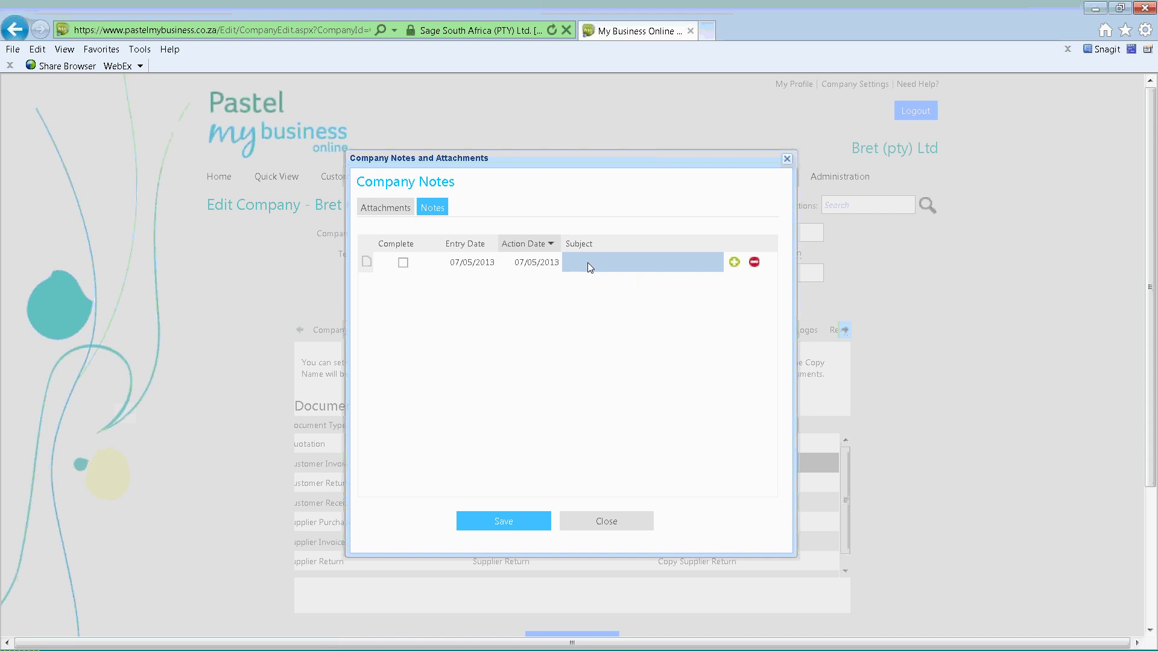
text(Sam)
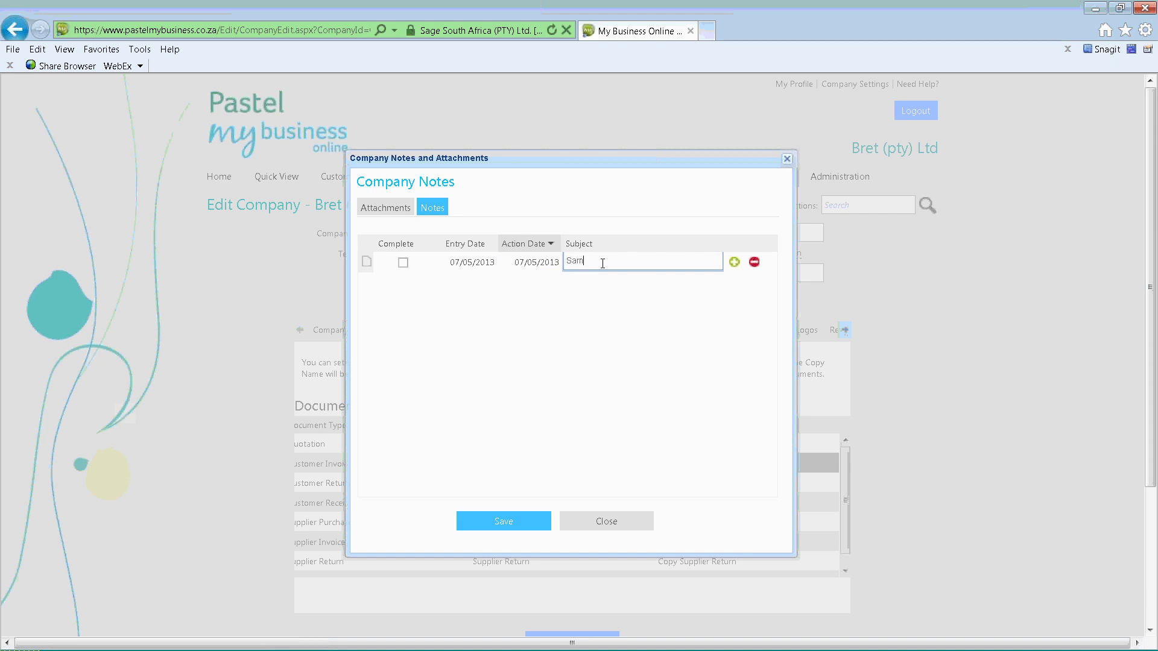
text( Birthday)
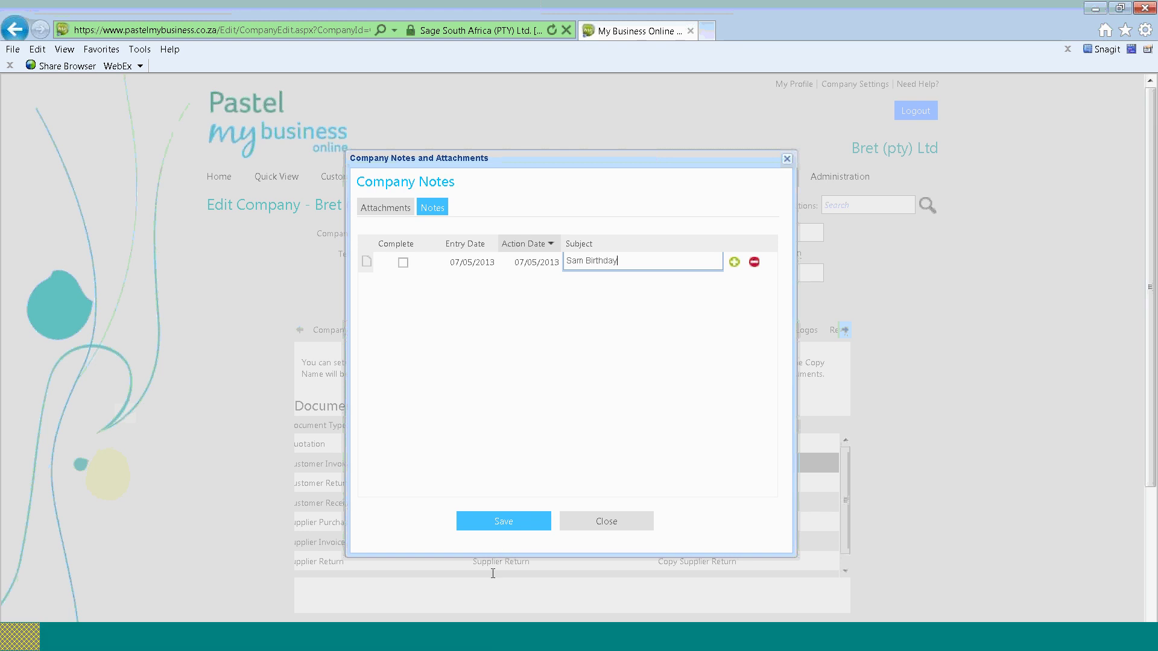
click(501, 522)
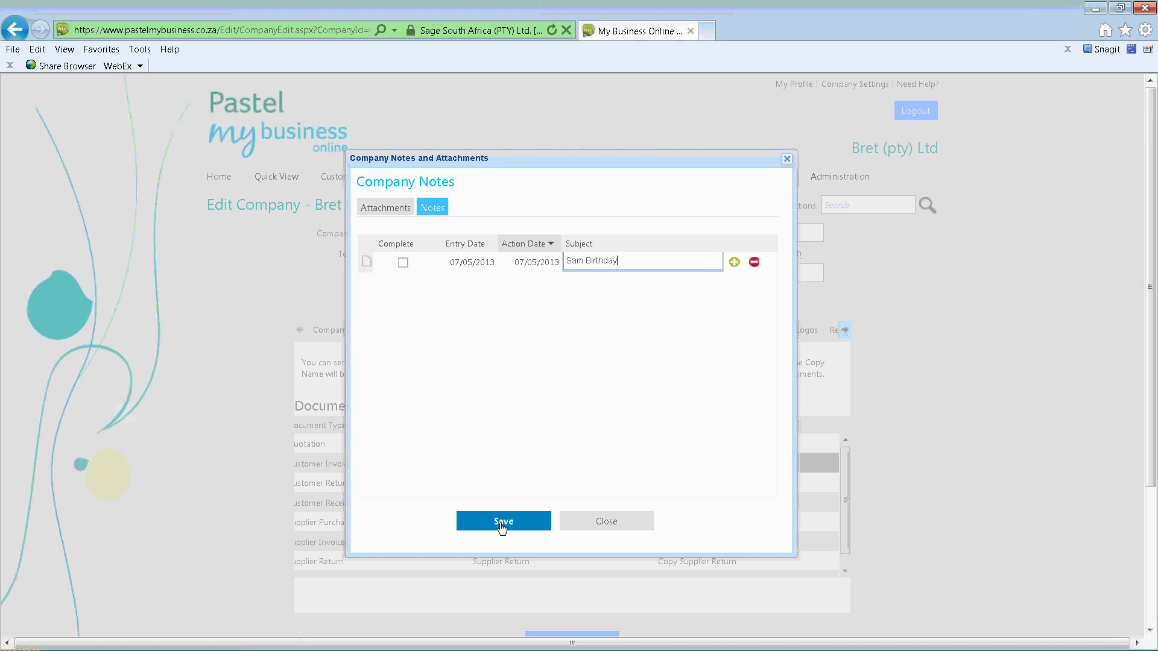
click(788, 159)
Open the due company note from the dashboard's To Do List and clear it from the list
mouse_move(224, 181)
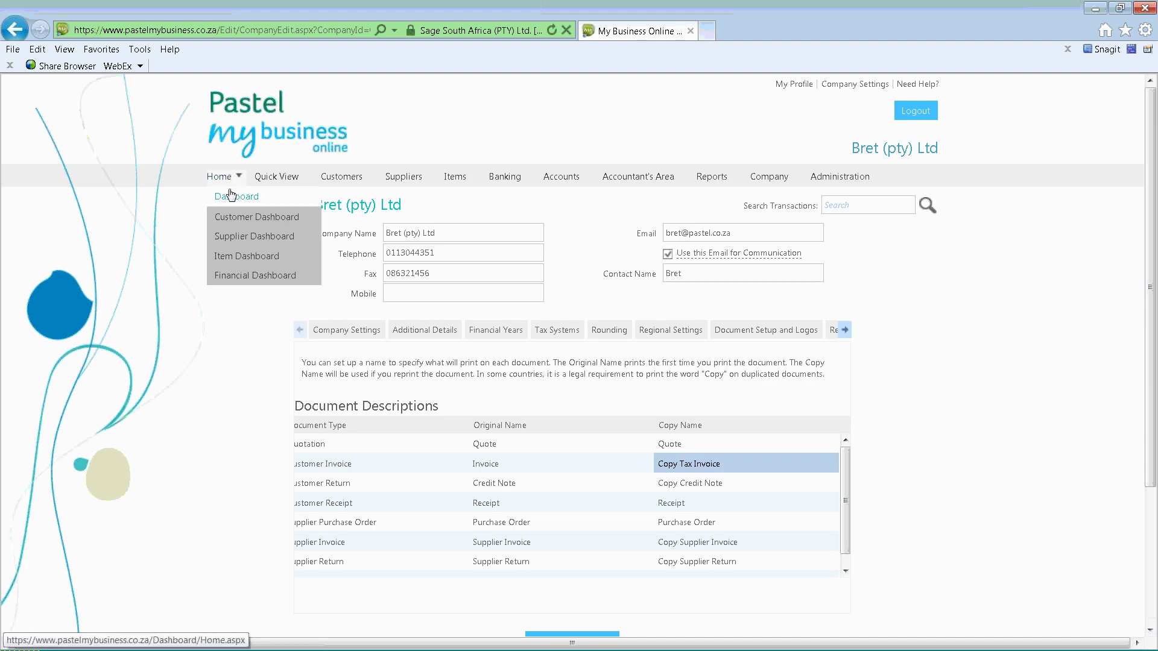
click(225, 197)
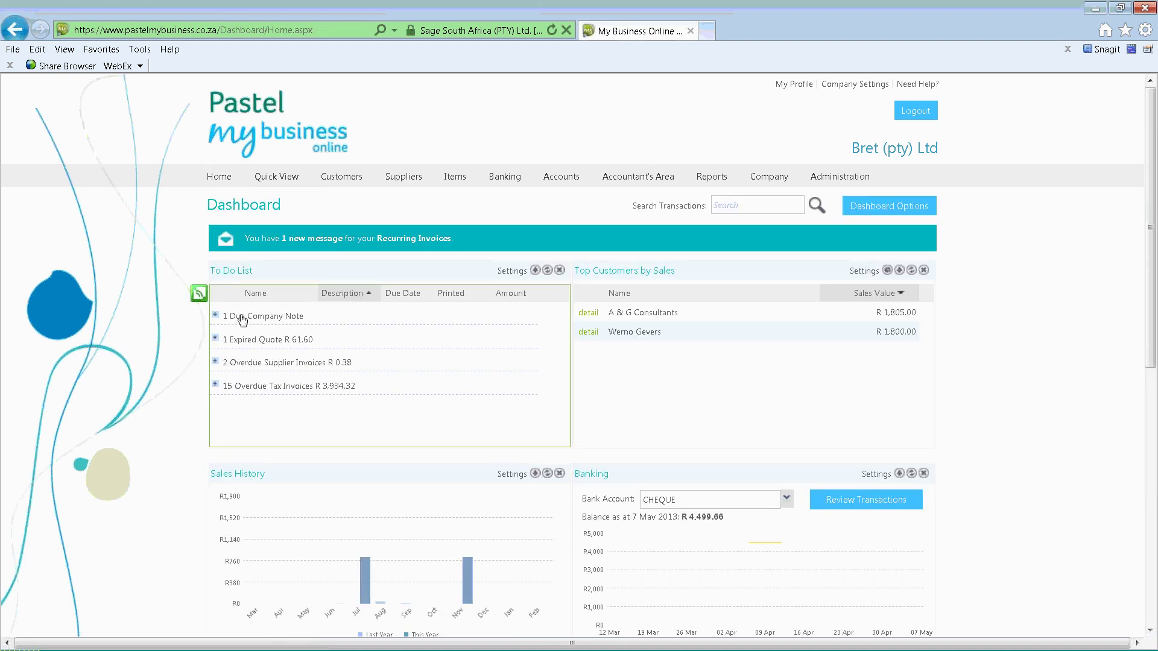
click(217, 316)
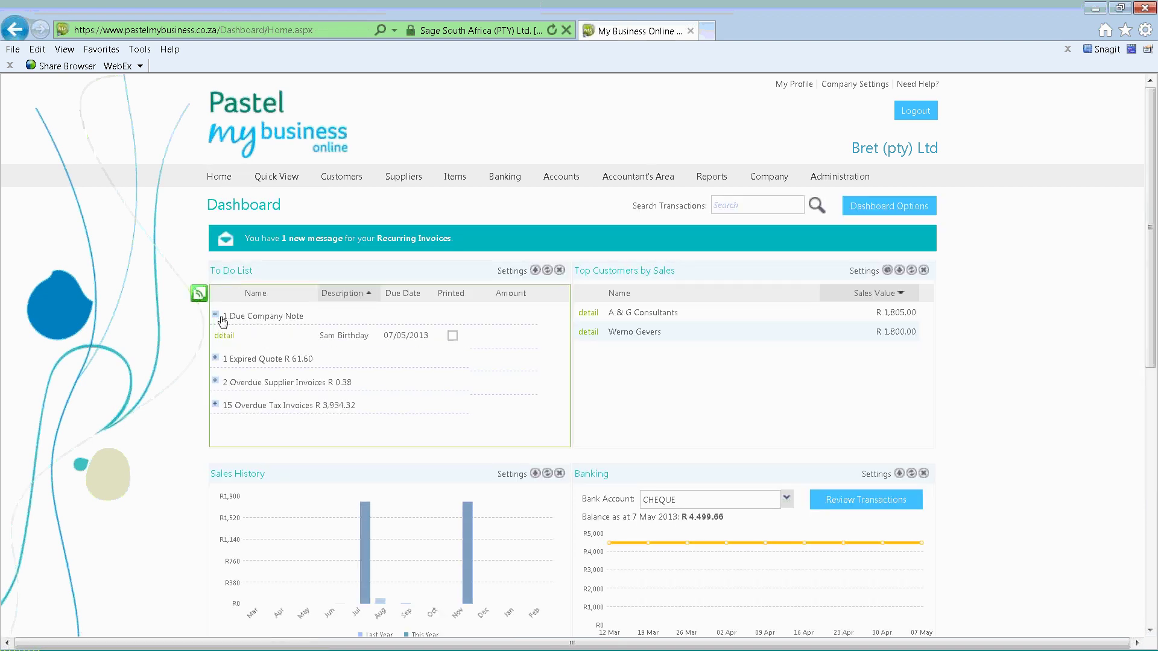
click(224, 342)
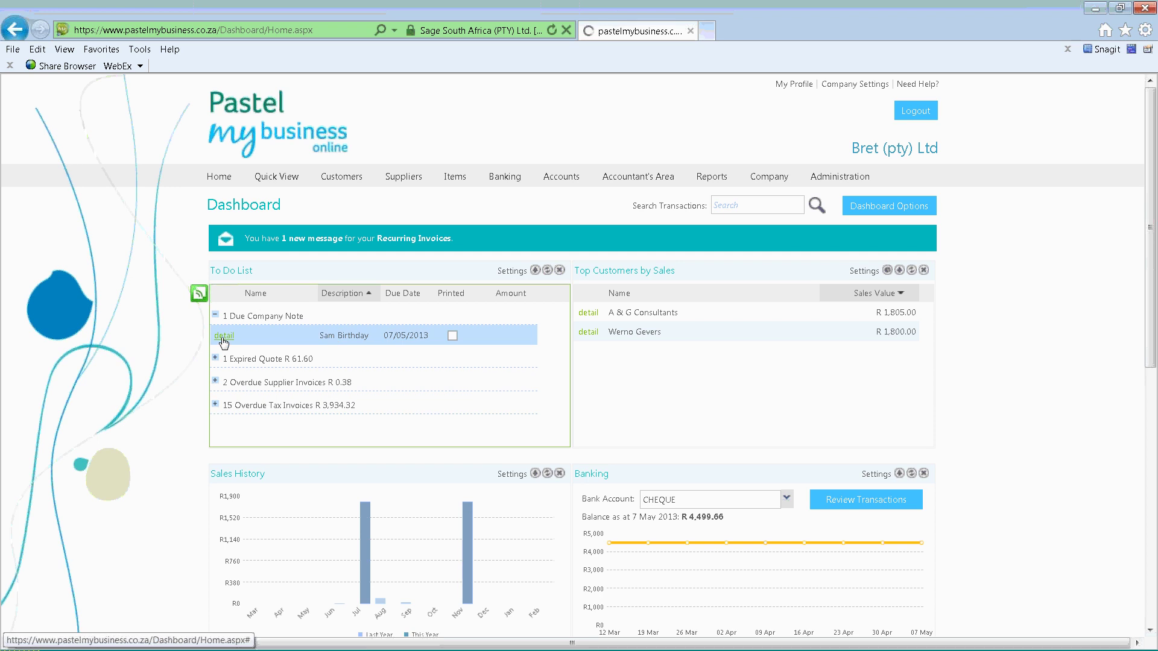
click(678, 234)
click(588, 323)
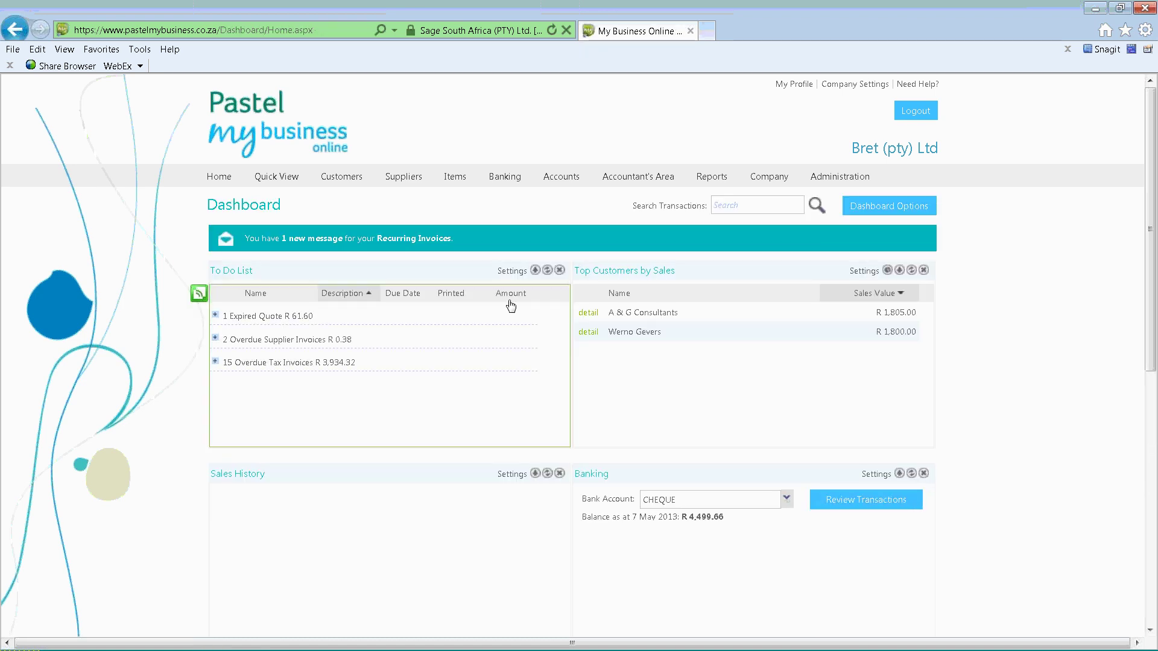
Open the company's list of assets and start a new asset record
mouse_move(772, 177)
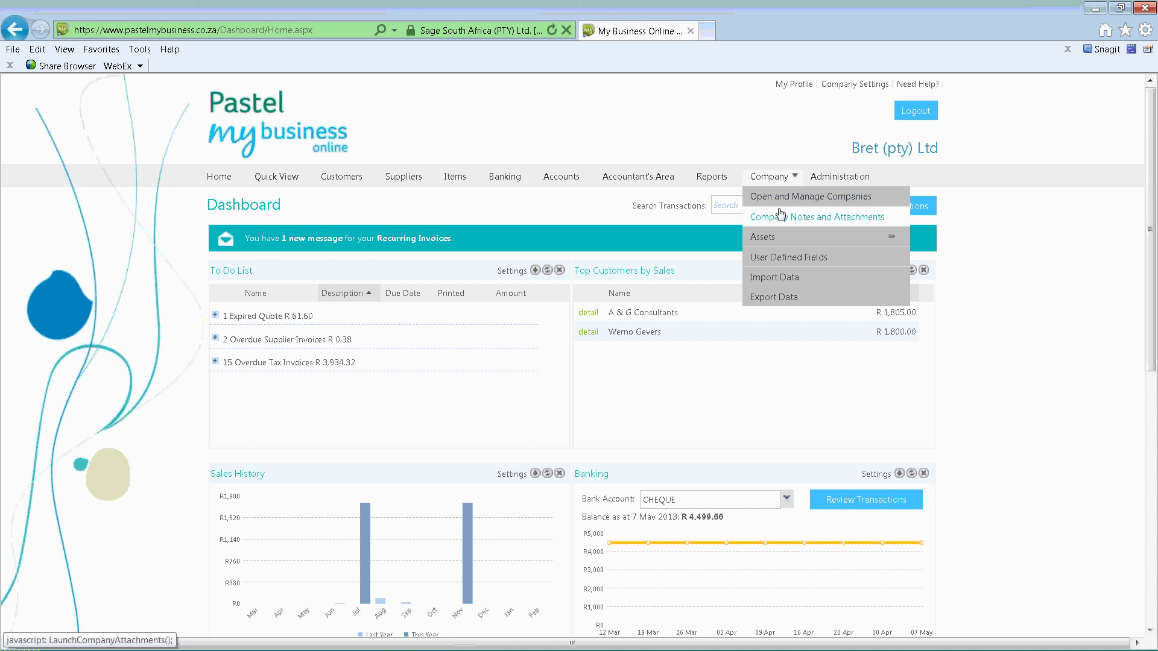
mouse_move(809, 237)
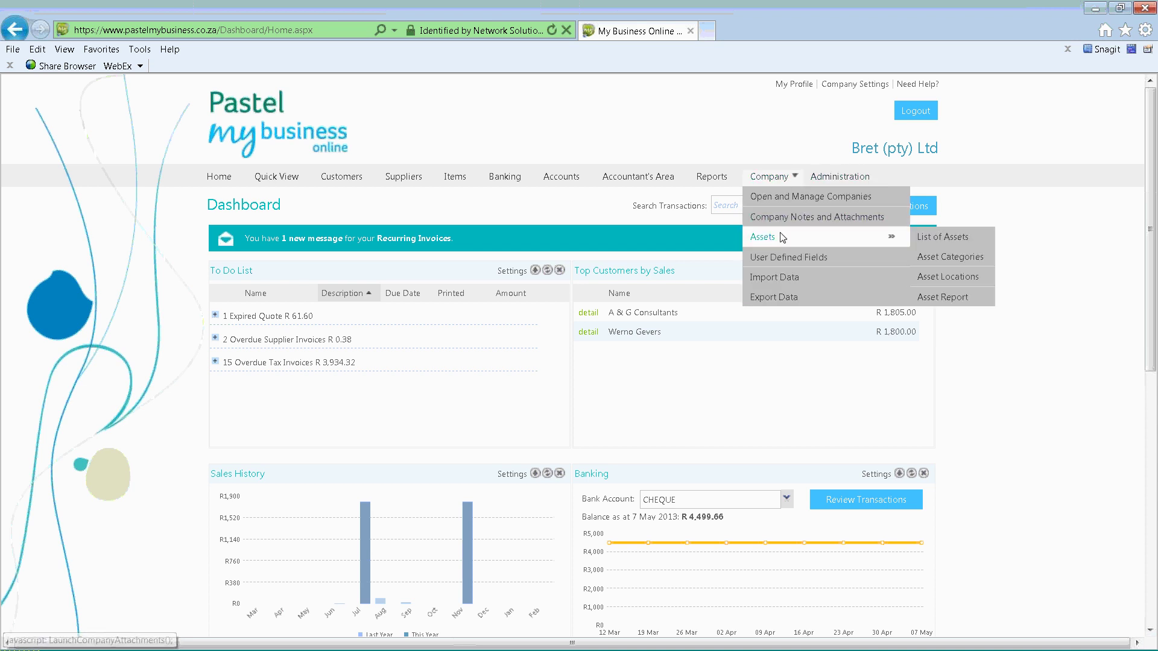
click(930, 238)
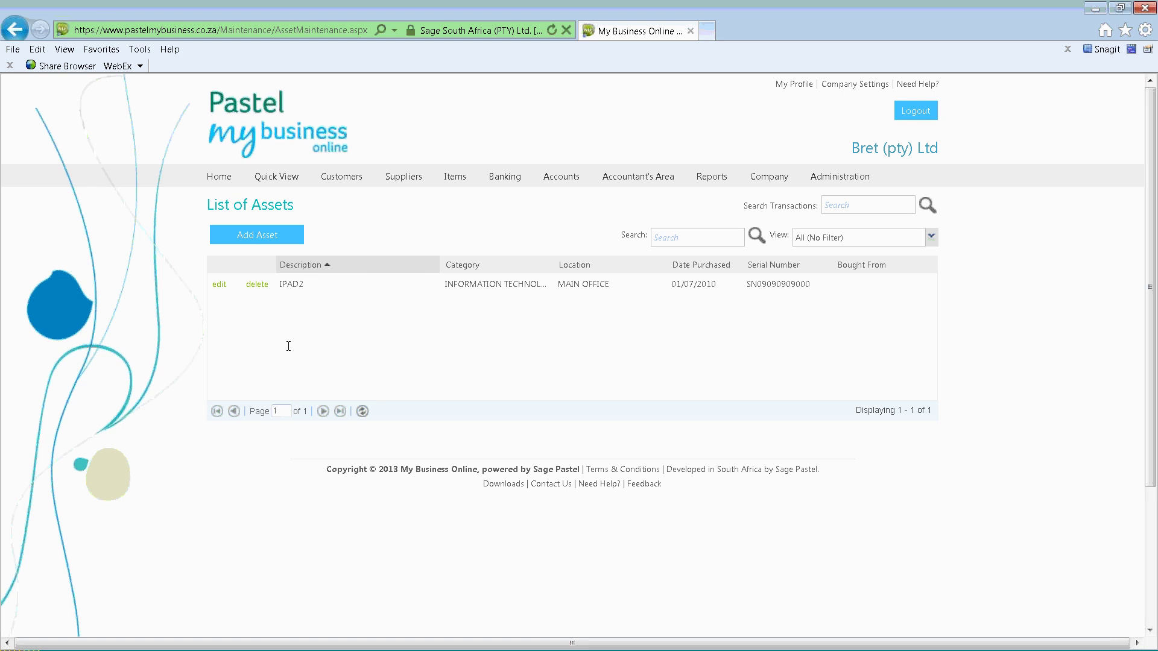
click(259, 236)
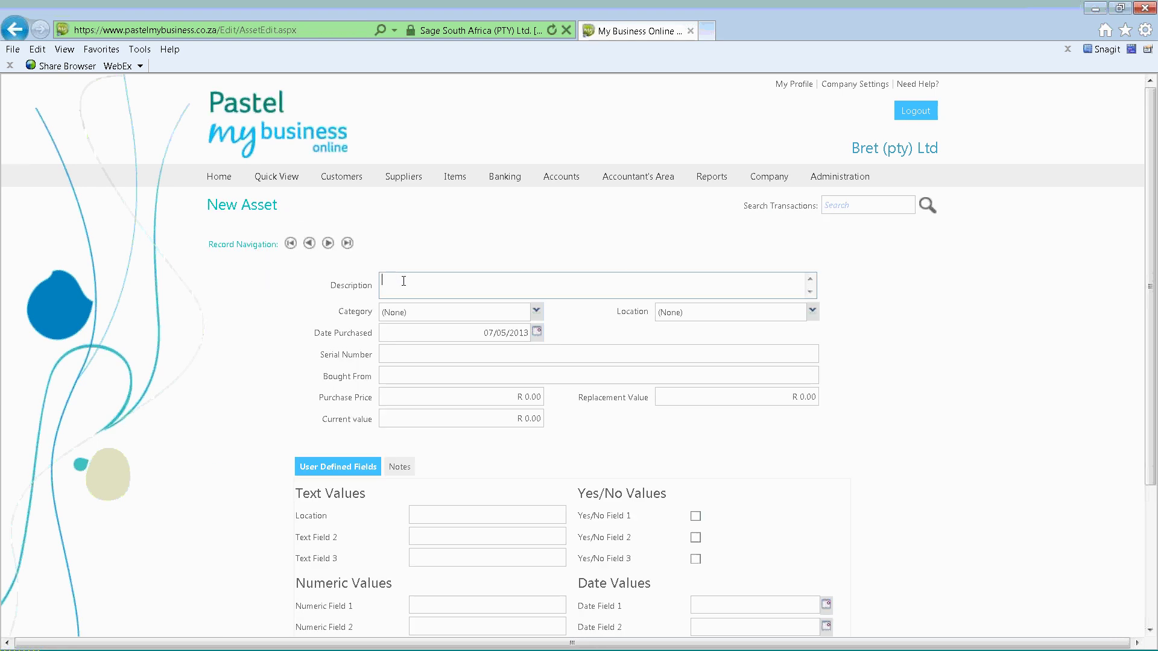
text(TV)
key(Tab)
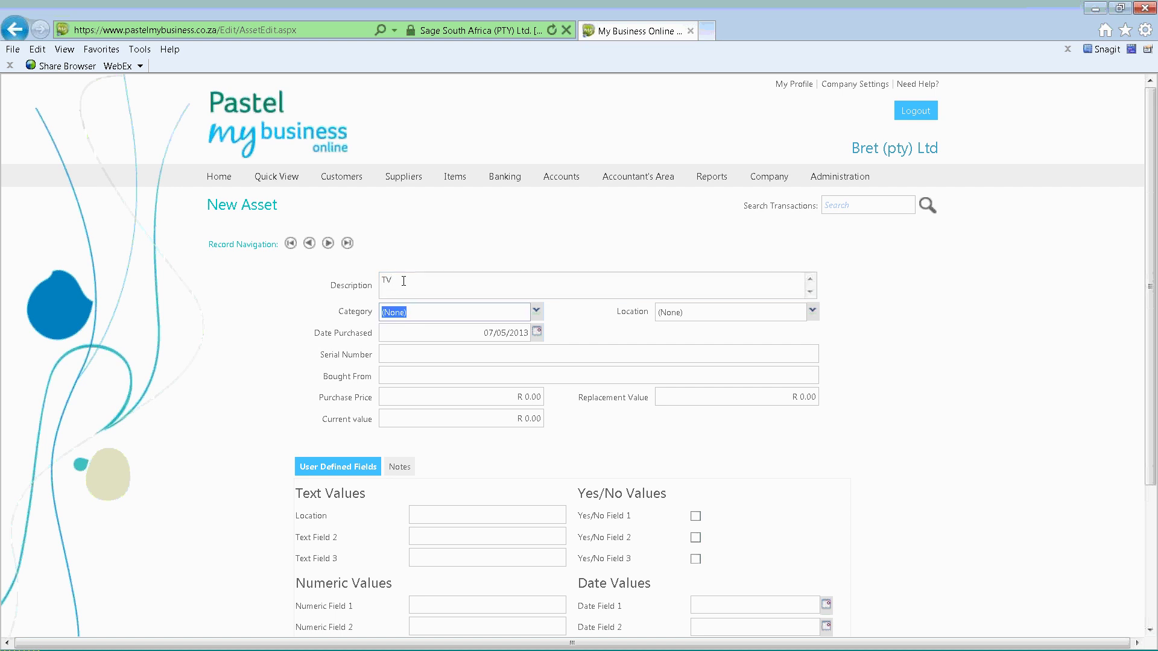
key(alt+Down)
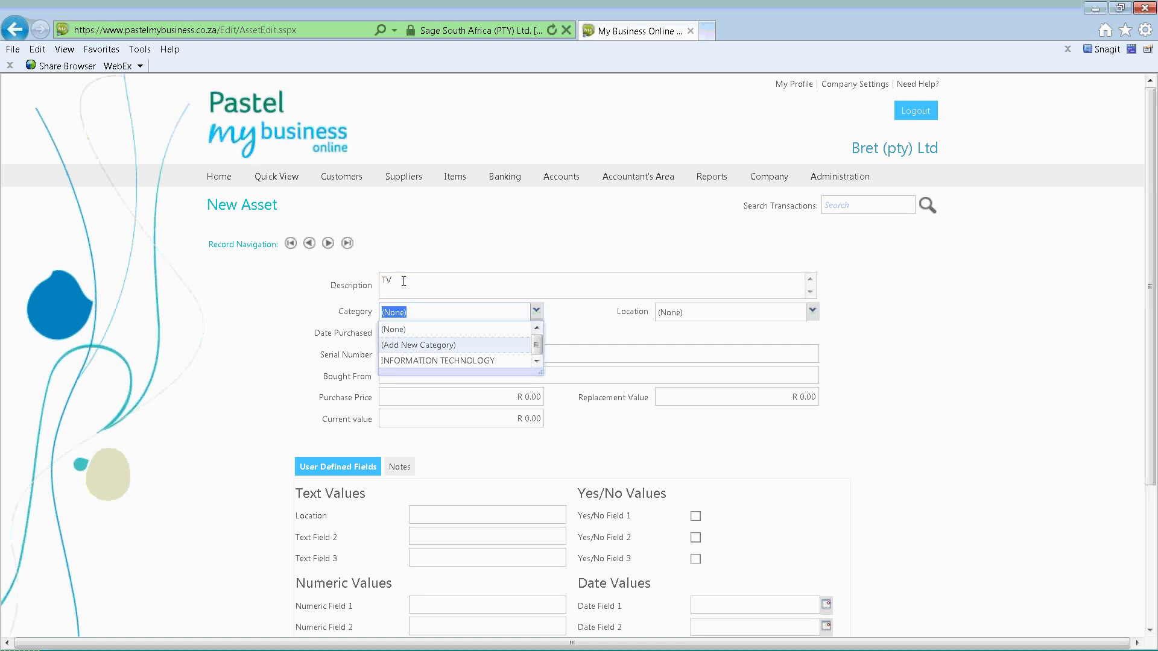
key(Down)
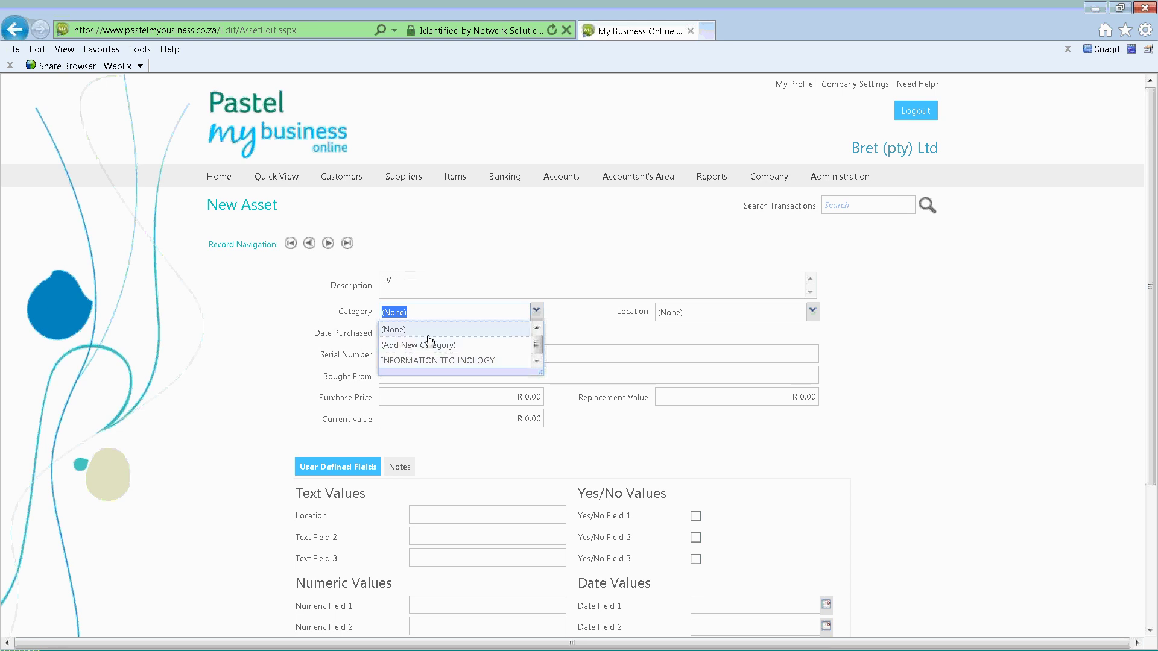
click(536, 311)
click(812, 310)
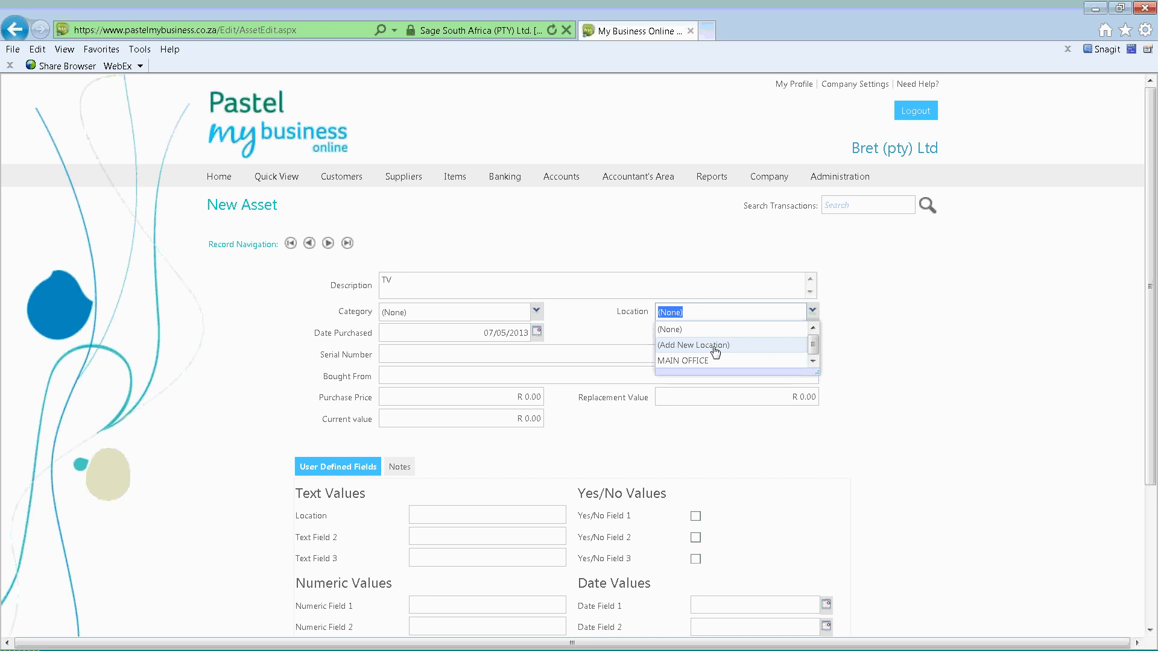
click(609, 337)
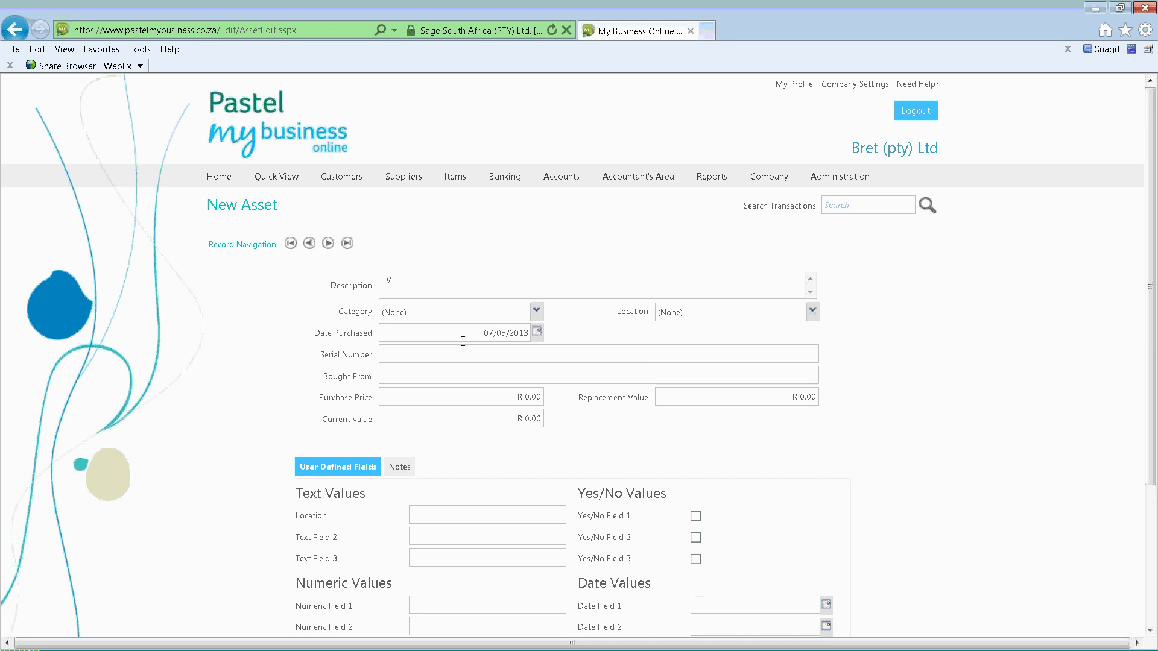
click(391, 354)
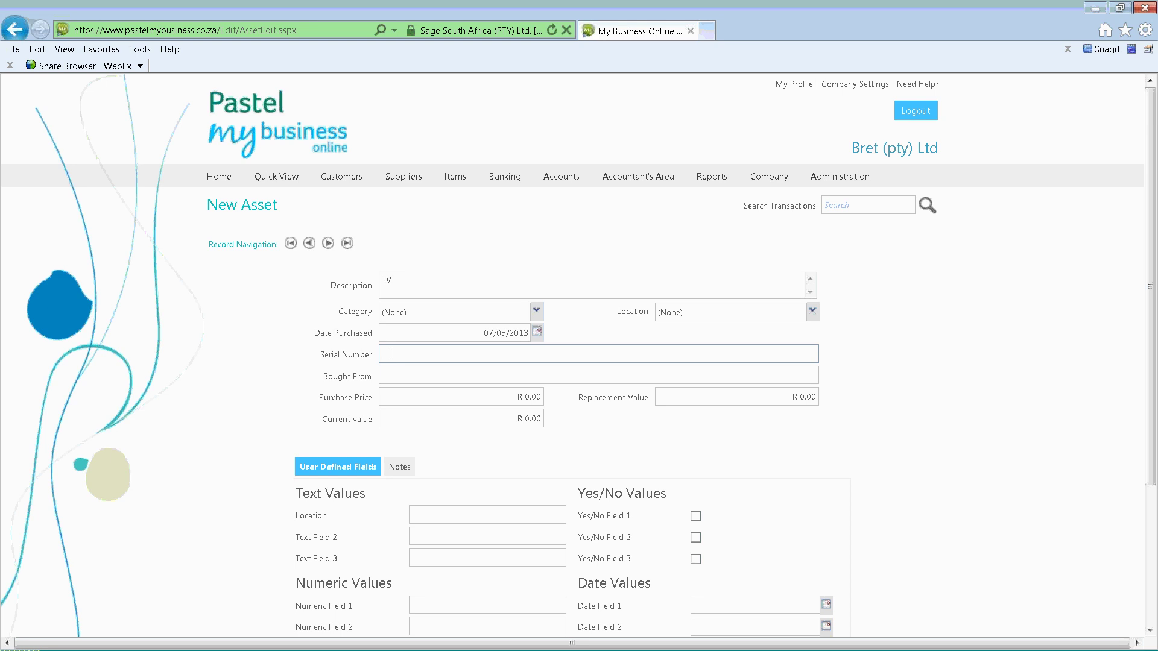
double_click(401, 293)
key(BackSpace)
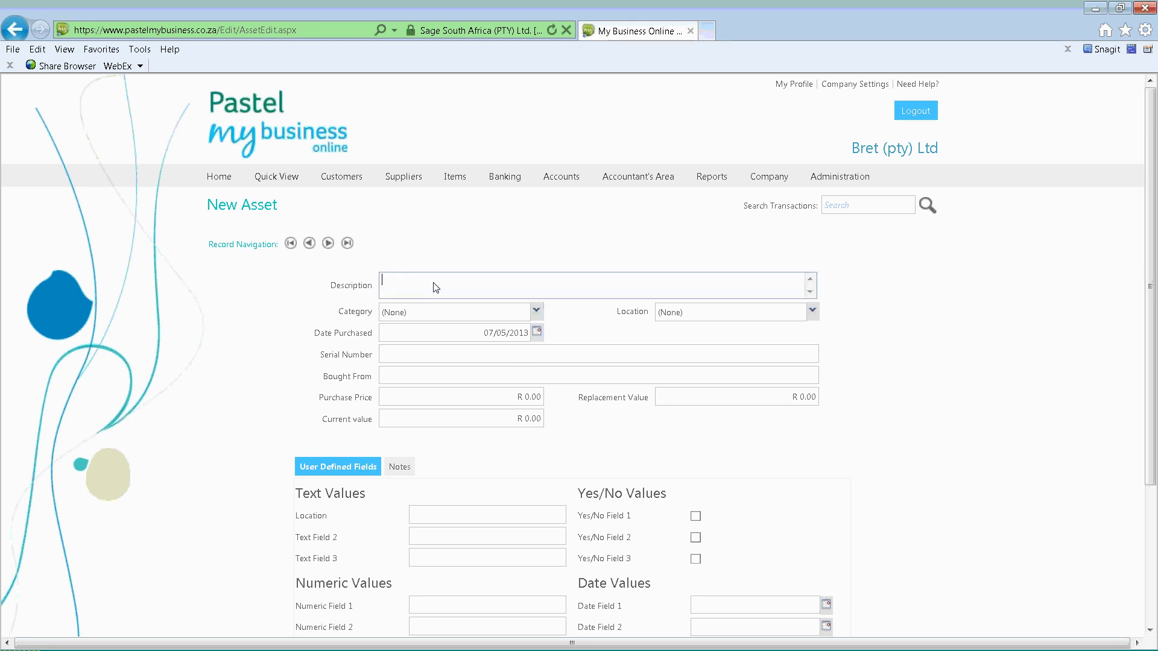
text(Cell Phone)
key(Tab)
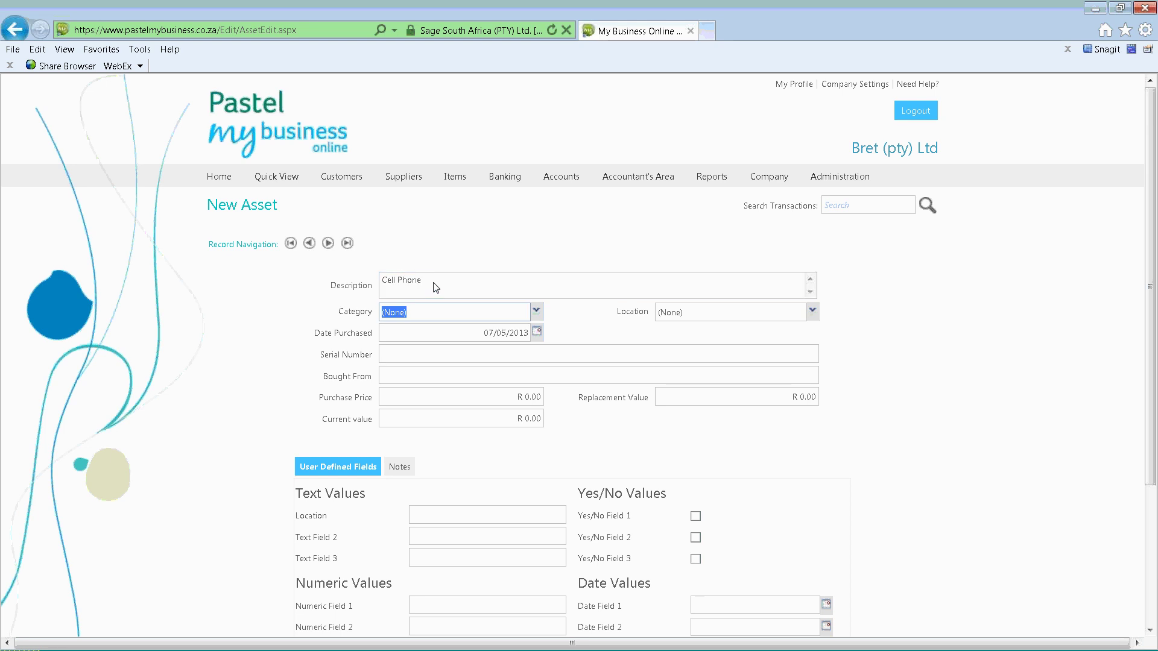
key(shift+Tab)
key(BackSpace)
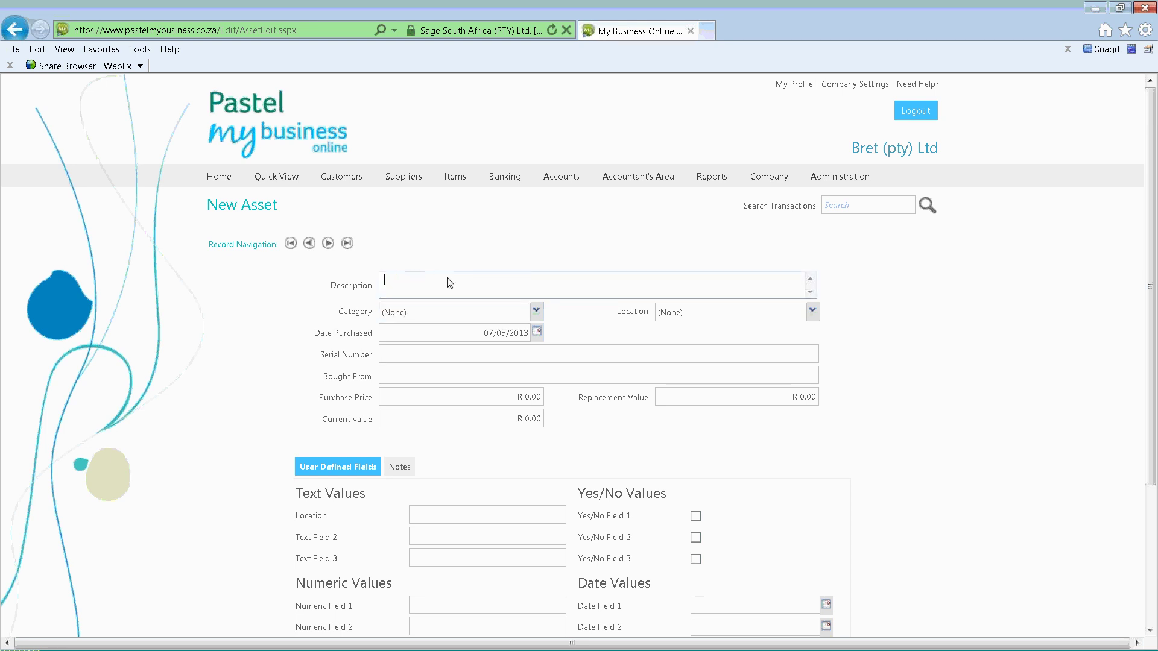
Describe the new asset as IPhone 5, with category INFORMATION TECHNOLOGY and location MAIN OFFICE
text(IPhone 5)
key(Tab)
click(535, 312)
click(445, 357)
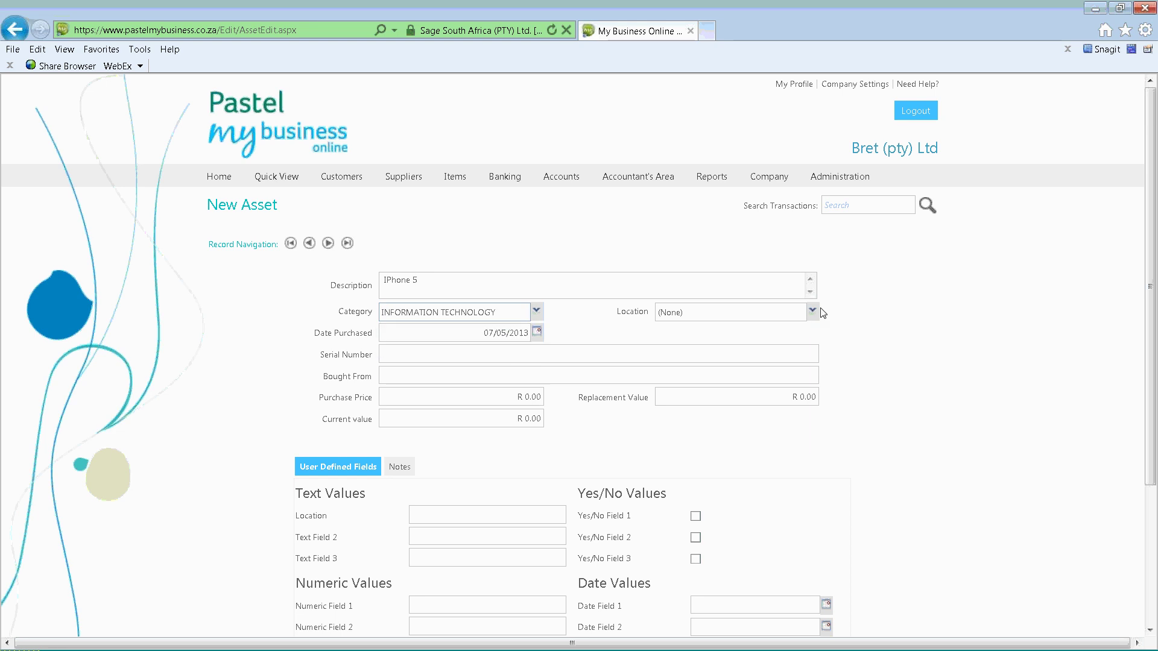
click(814, 319)
click(727, 357)
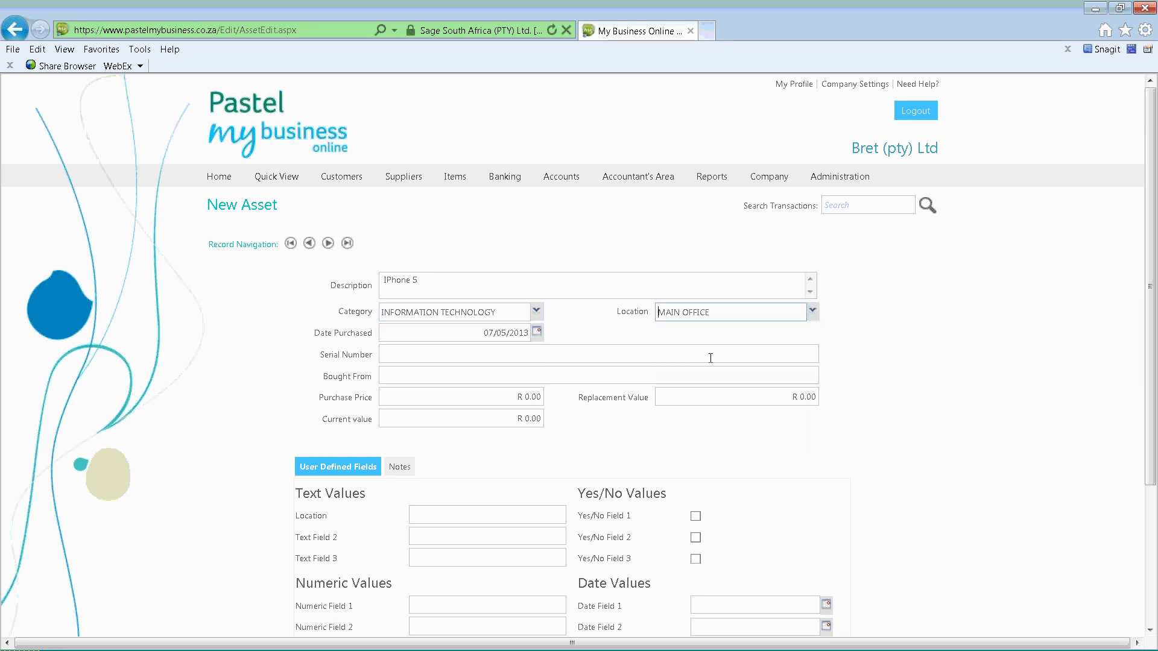
Enter fdyuisyty as the asset's serial number and I Store as the place it was bought from
click(497, 349)
text(fdyuisyty)
key(Tab)
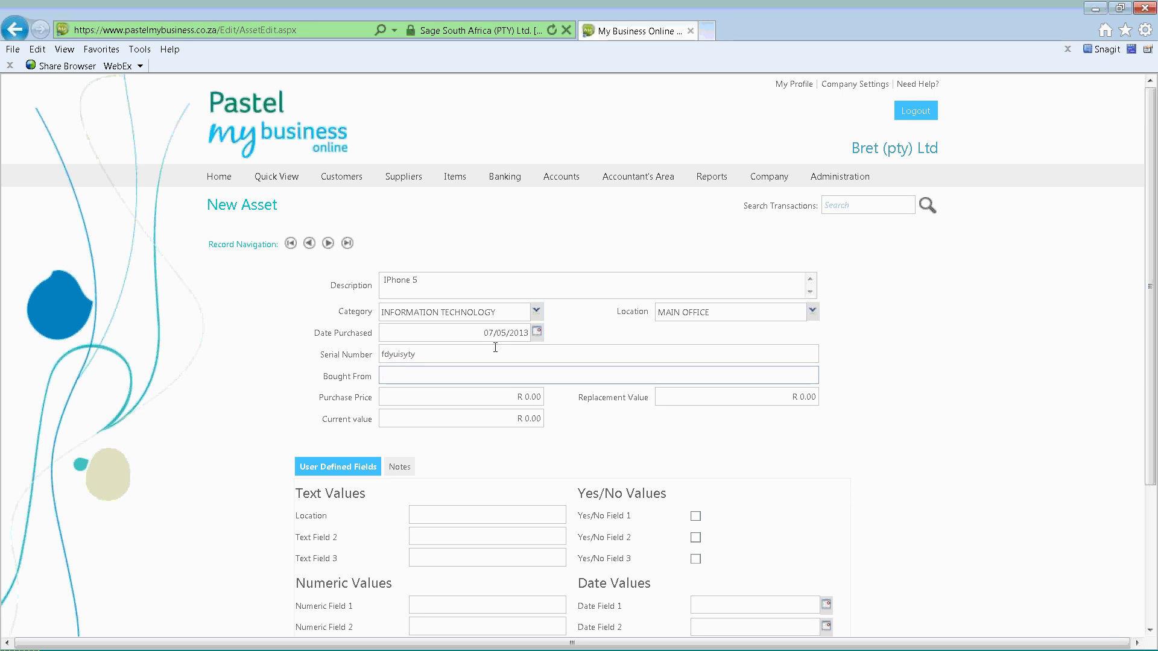
text(I Store)
key(Tab)
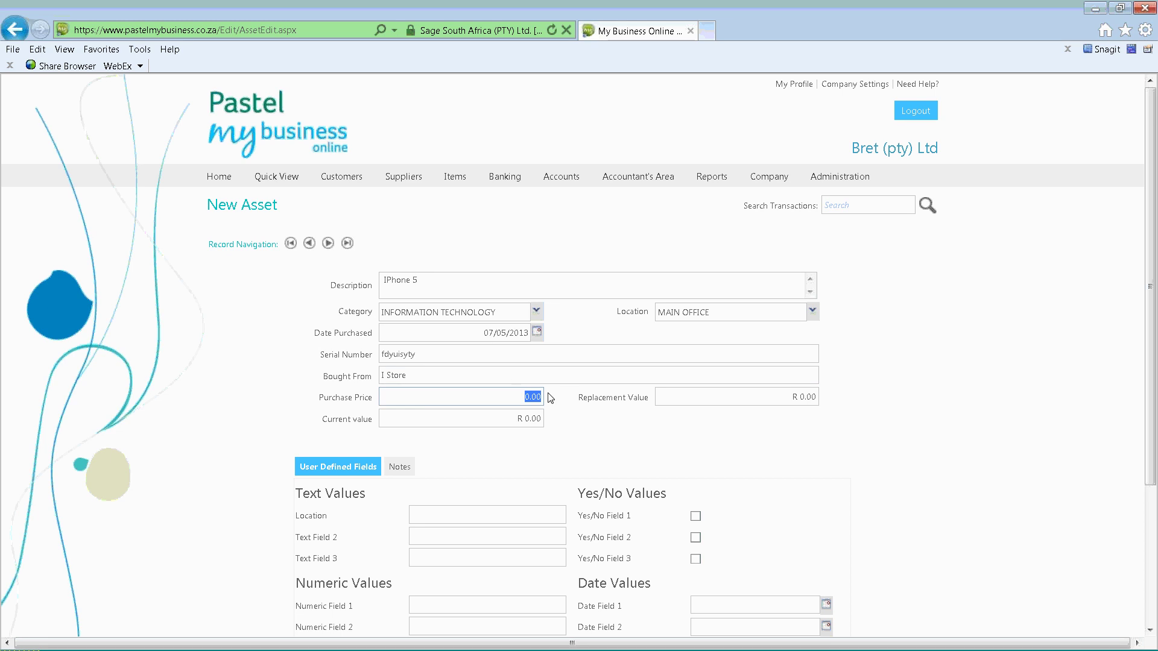
Set the asset's purchase price to R 15,000.00 and its replacement value to R 10,000.00
text(150000)
key(Tab)
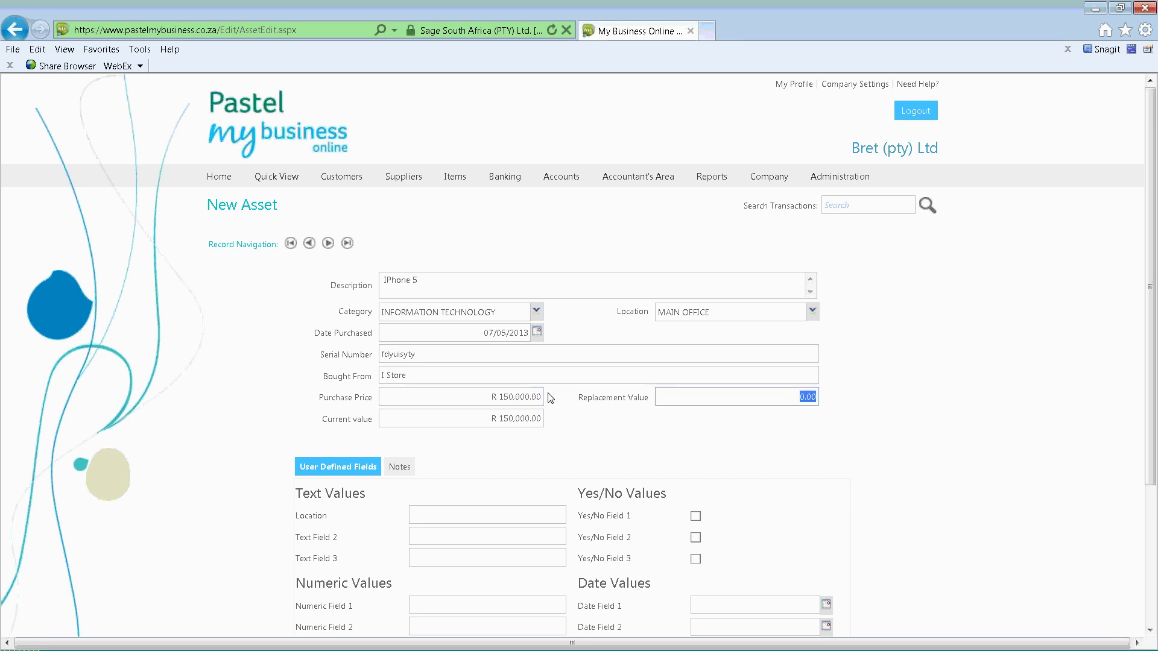
key(shift+Tab)
key(End)
key(BackSpace)
key(BackSpace)
key(BackSpace)
key(BackSpace)
key(Tab)
text(10,000)
key(Tab)
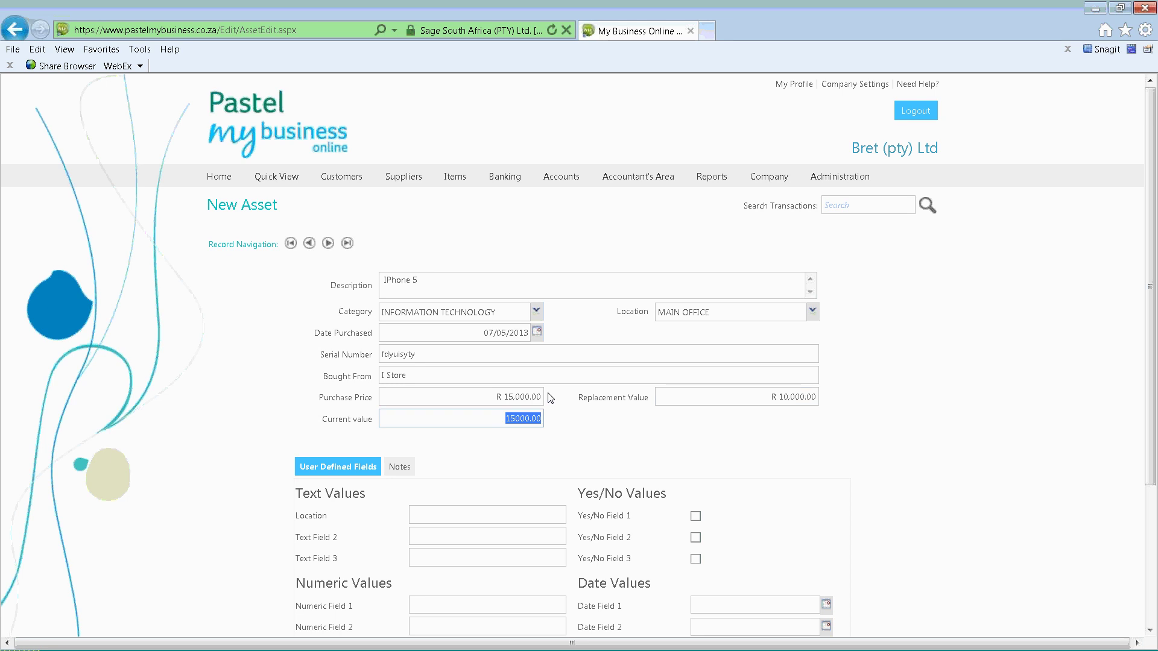
key(Tab)
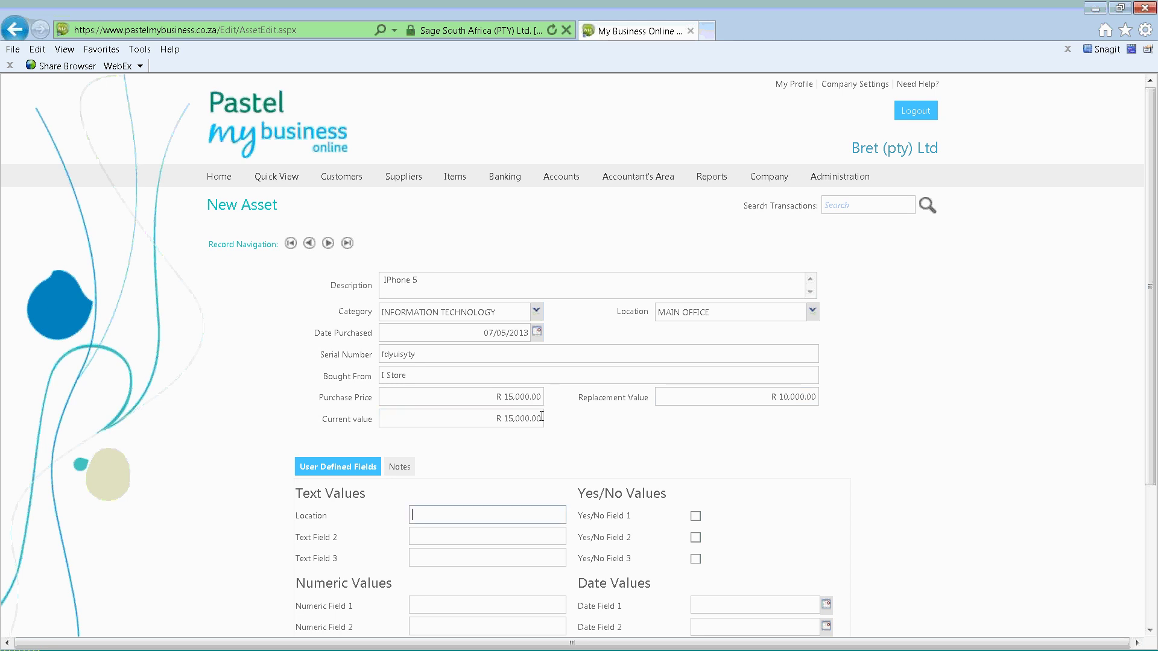
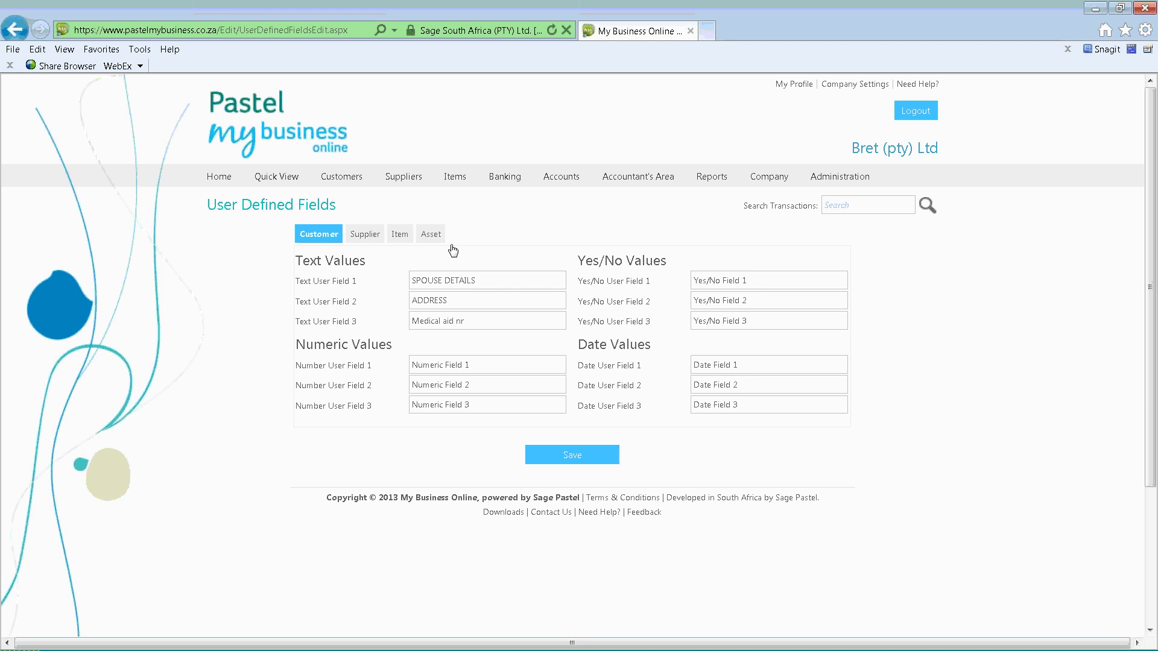
Rename Text User Field 1 of the asset user defined fields as Issued to
click(423, 239)
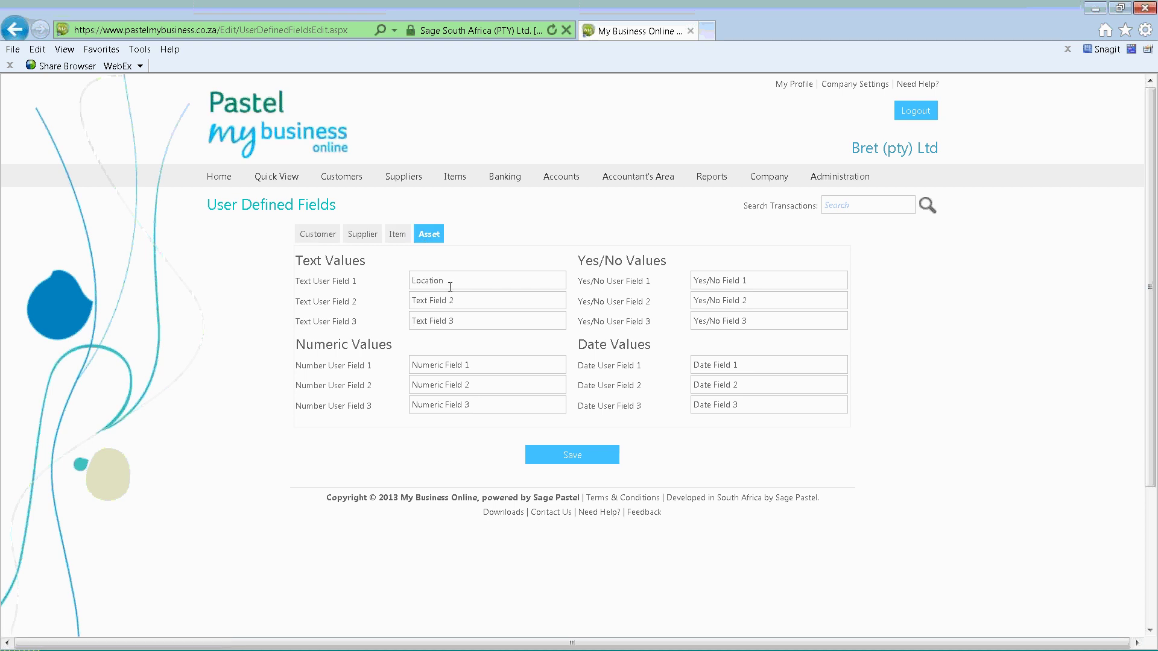
double_click(425, 280)
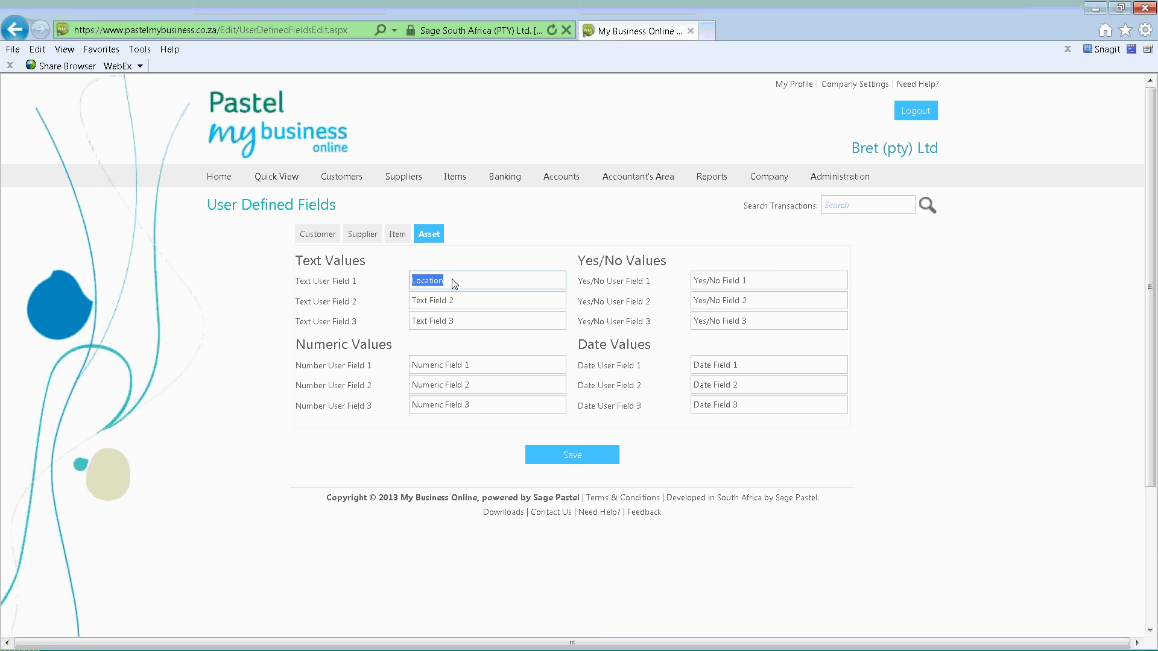
text(Issued)
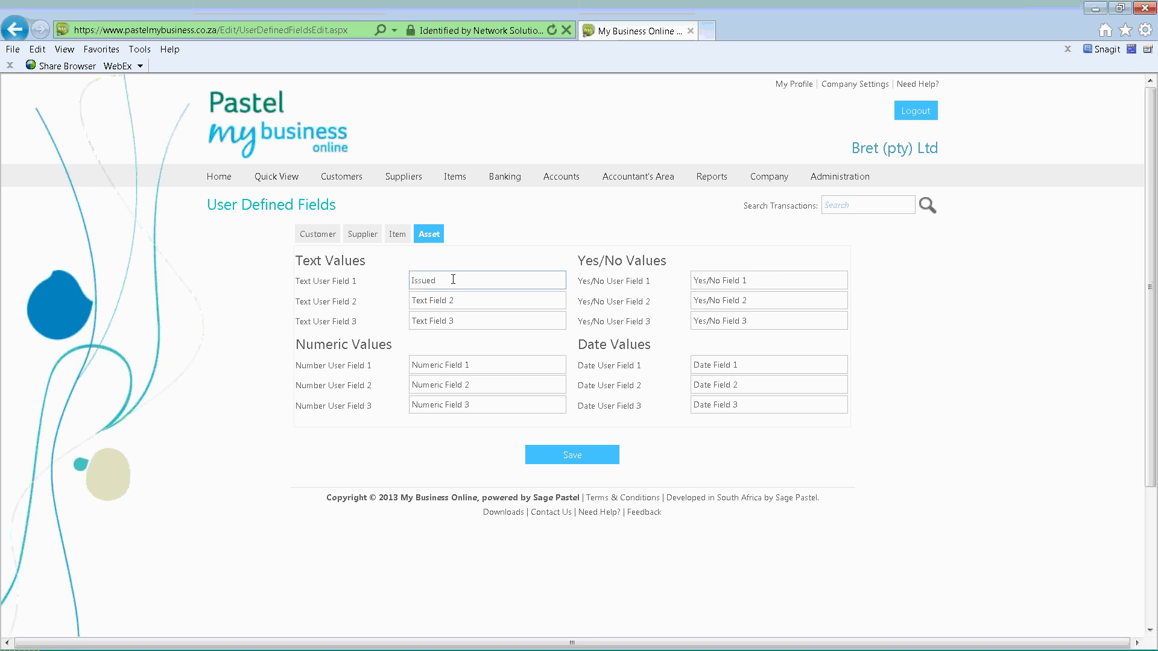
text( to)
Rename the asset Date User Field 1 as Issued and save the user defined fields
click(487, 364)
click(784, 374)
click(819, 368)
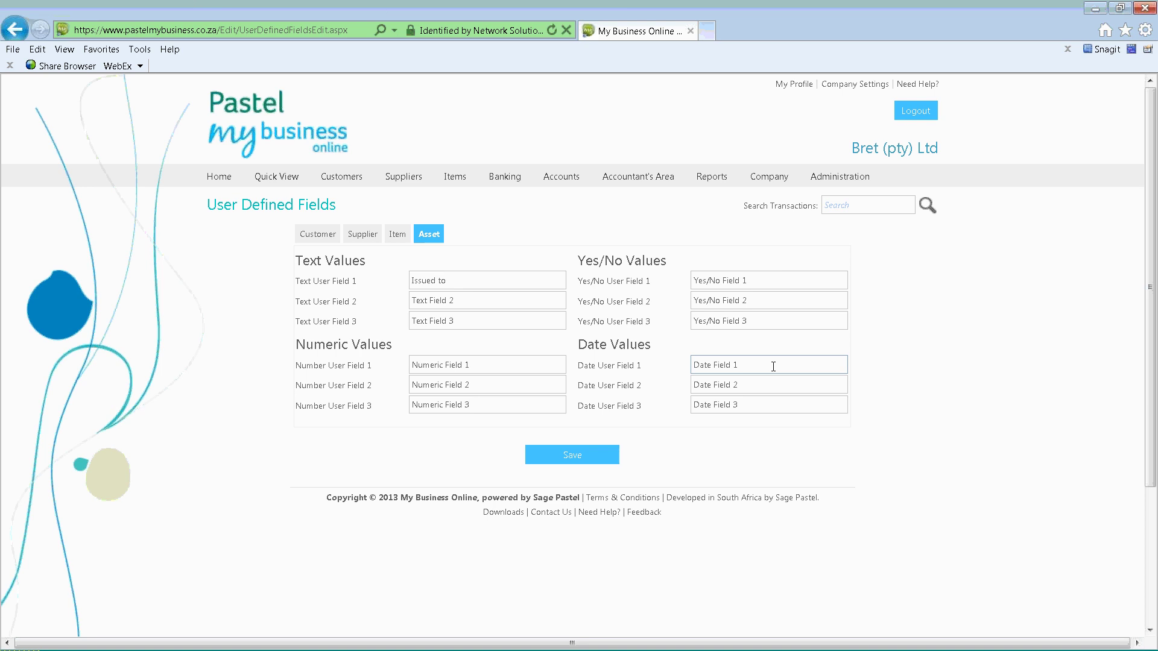
key(BackSpace)
key(BackSpace)
key(BackSpace)
key(BackSpace)
key(BackSpace)
key(BackSpace)
key(BackSpace)
key(BackSpace)
key(BackSpace)
key(BackSpace)
text(Issed)
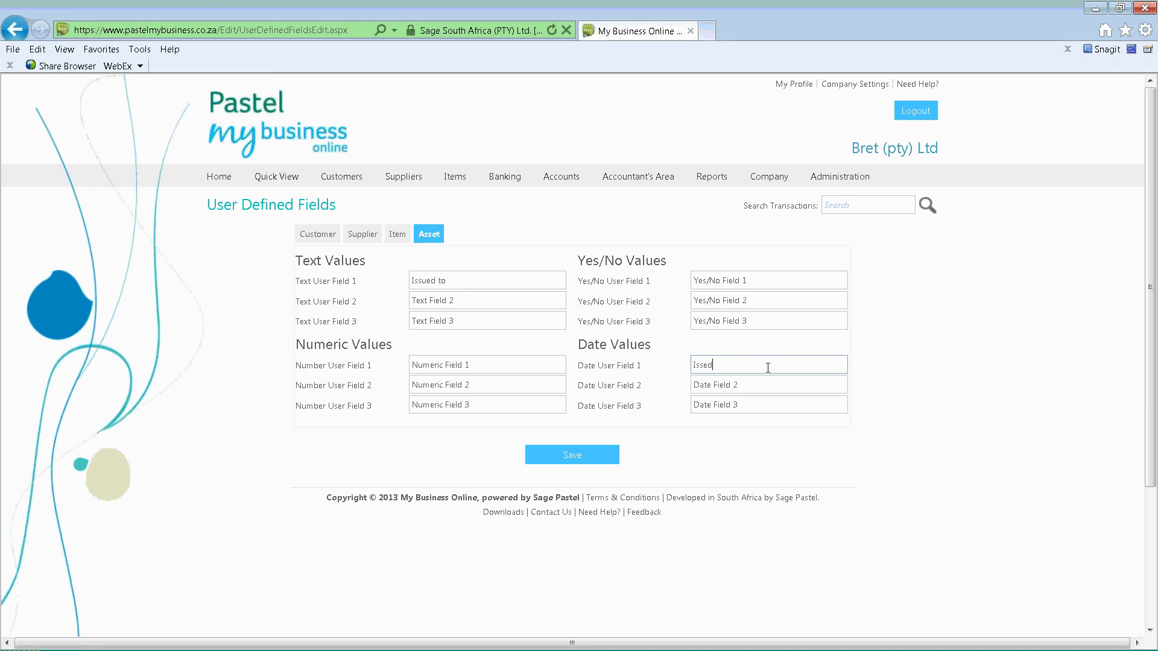
key(BackSpace)
key(BackSpace)
text(ued)
key(Tab)
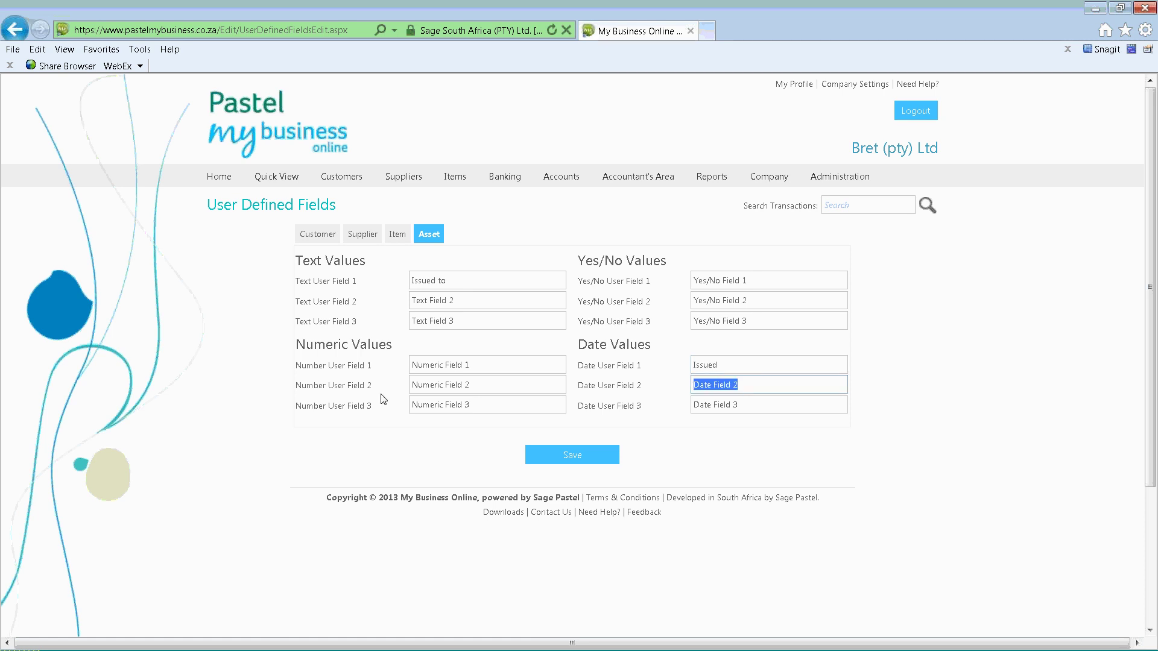
click(599, 462)
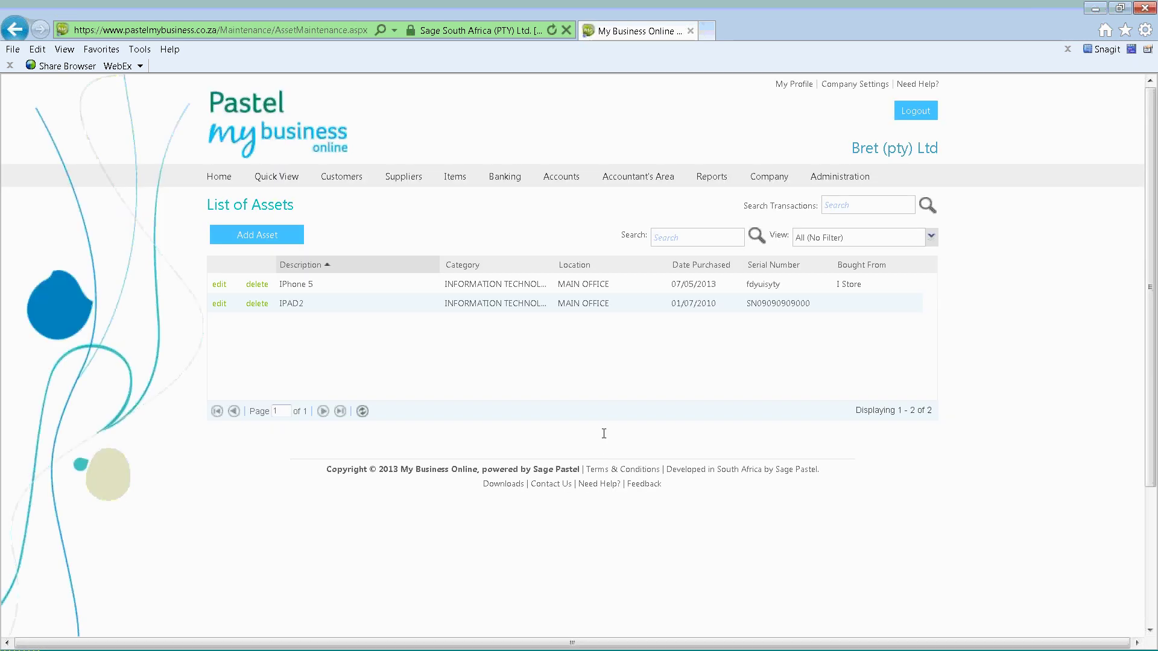
Edit the IPhone 5 asset, enter a person's first name under Issued to and 07/05/2013 as the Issued date, and save it
click(219, 285)
scroll(457, 426, down, 3)
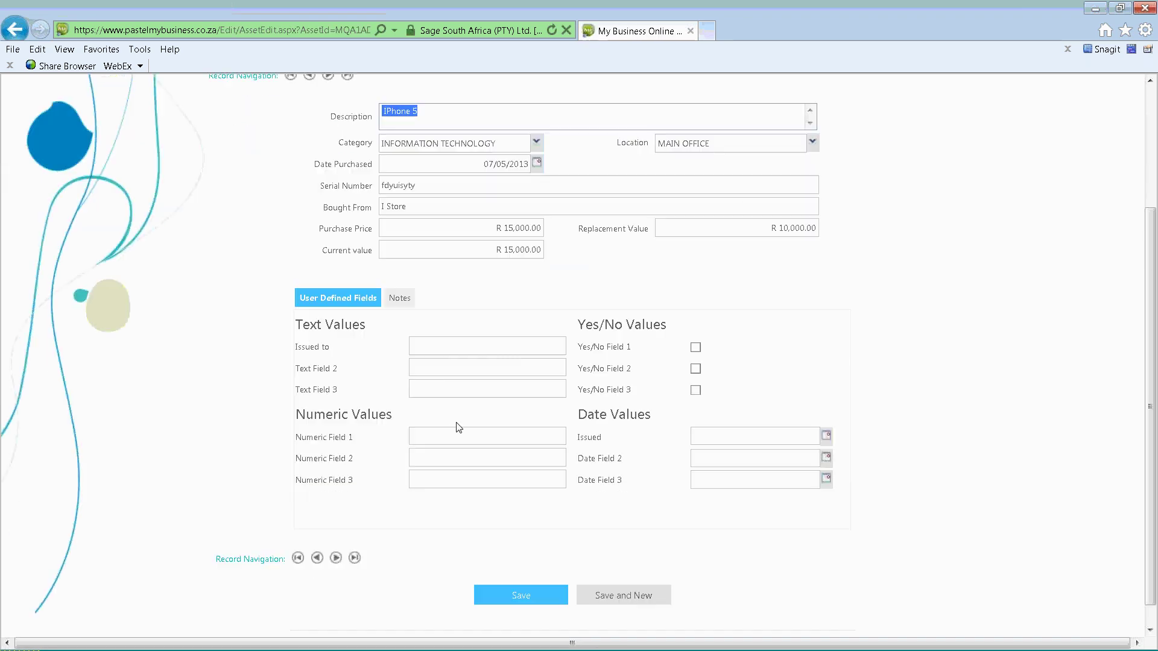
click(425, 344)
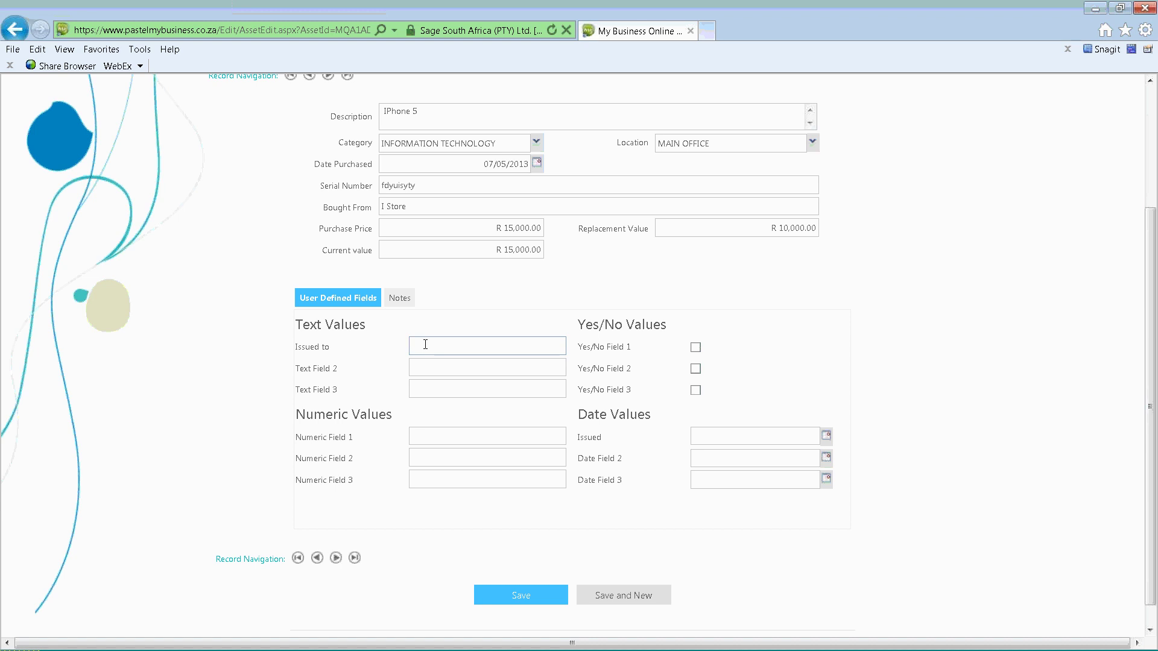
text(Paul)
click(826, 435)
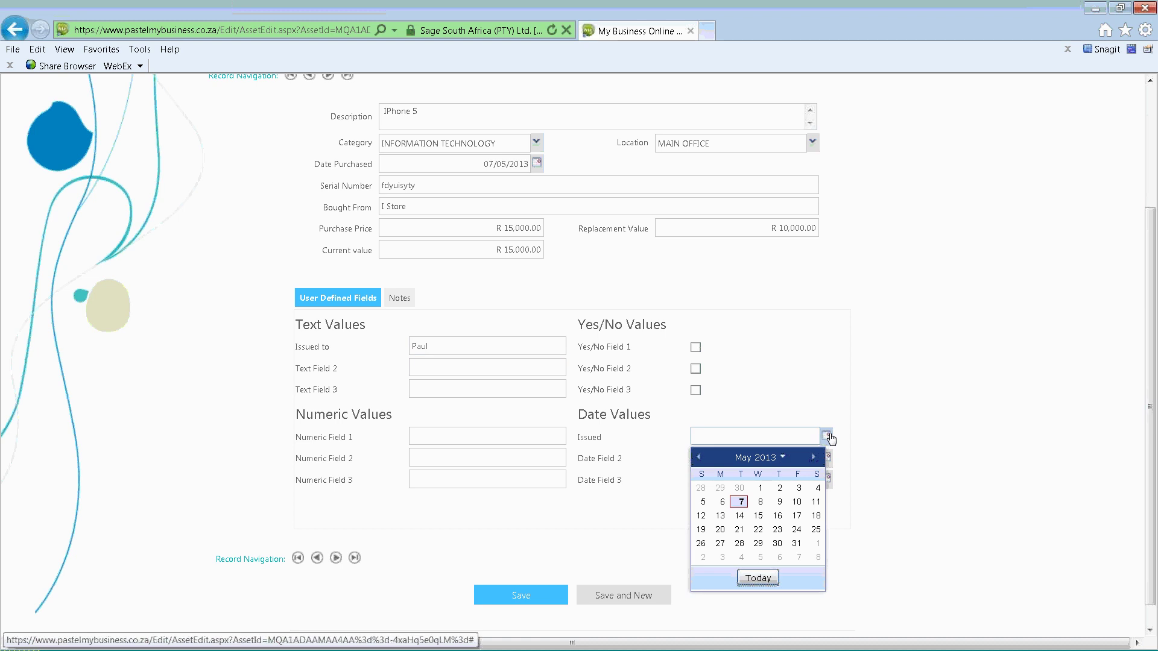
click(741, 502)
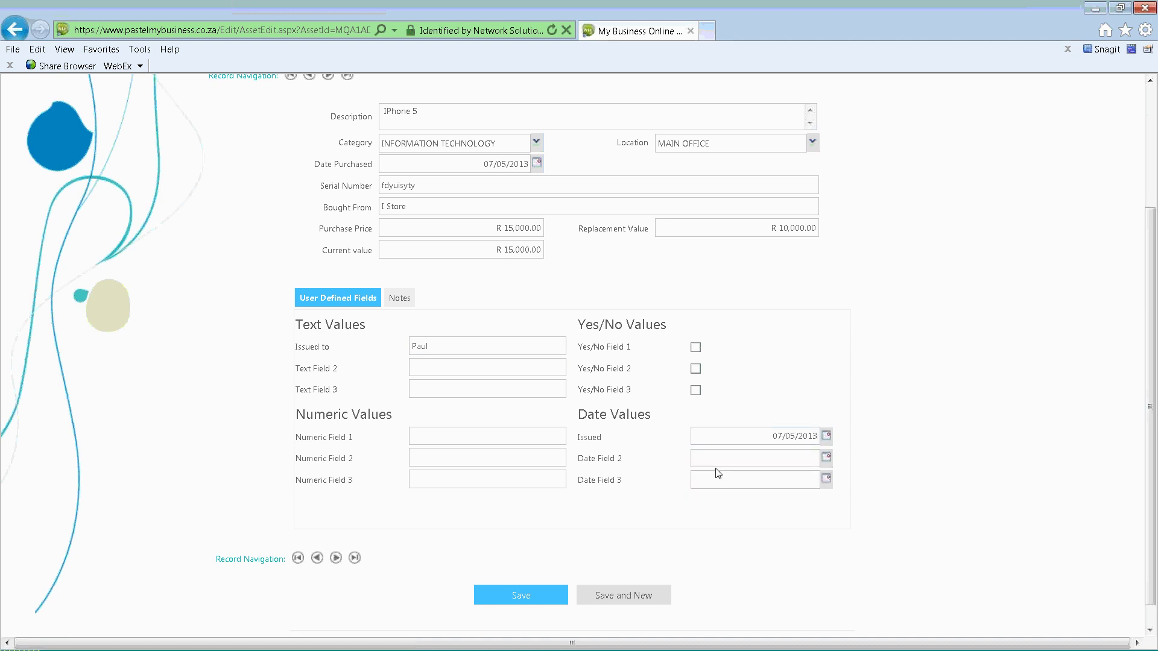
click(523, 596)
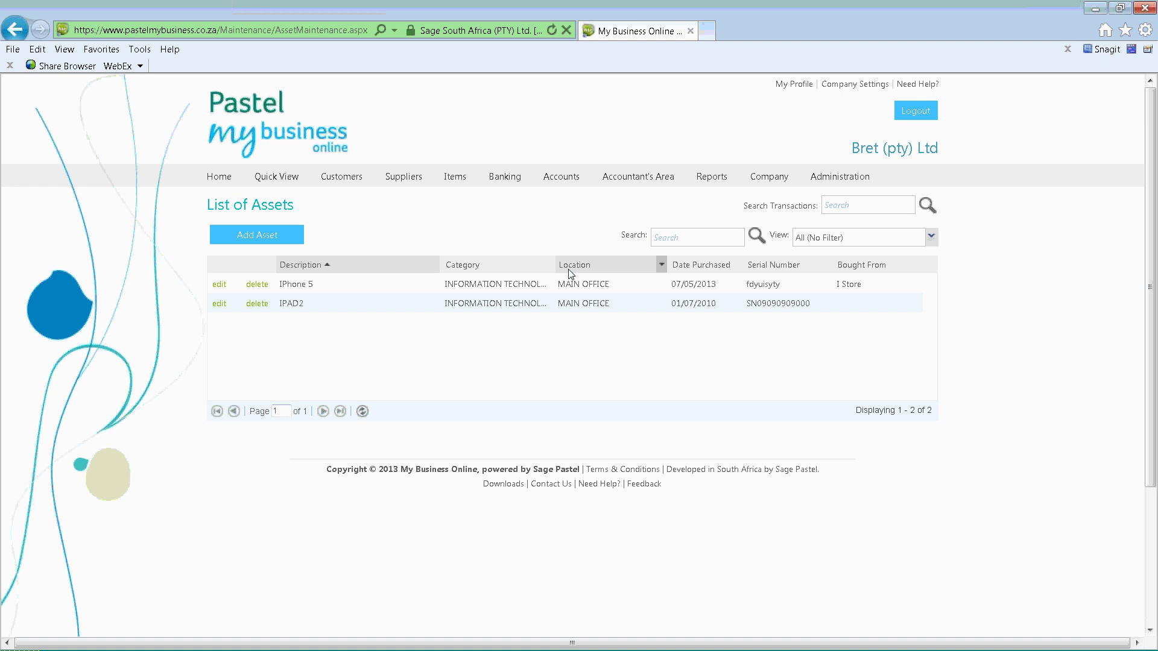
Open the company's user defined fields to view the customer field names
mouse_move(749, 181)
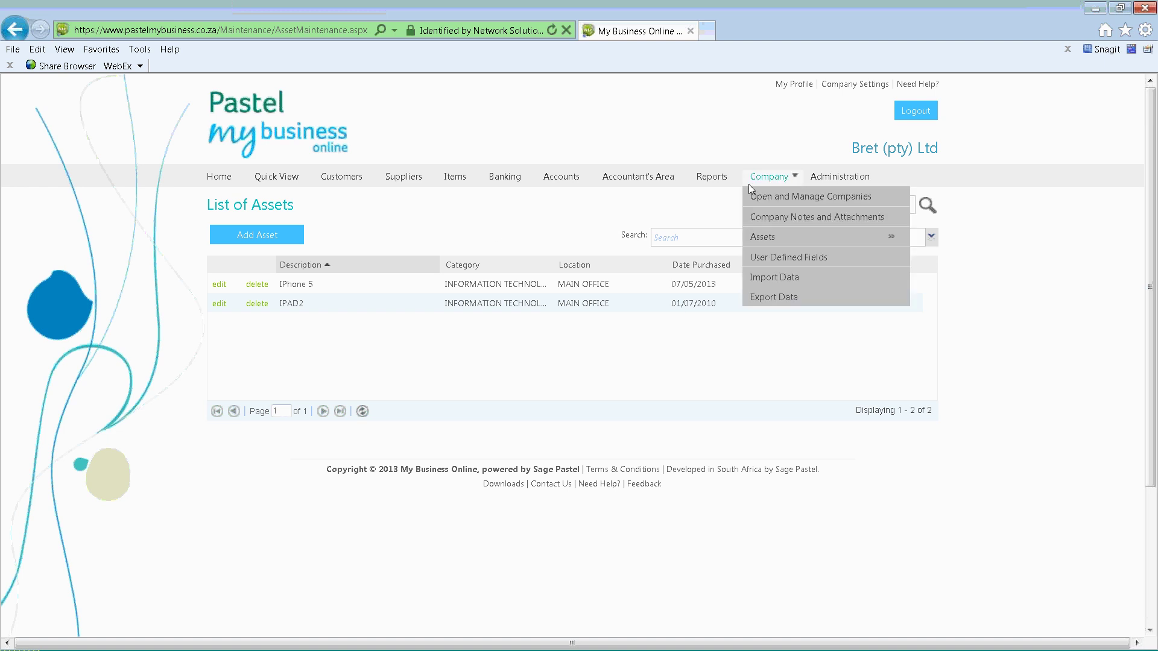
click(772, 261)
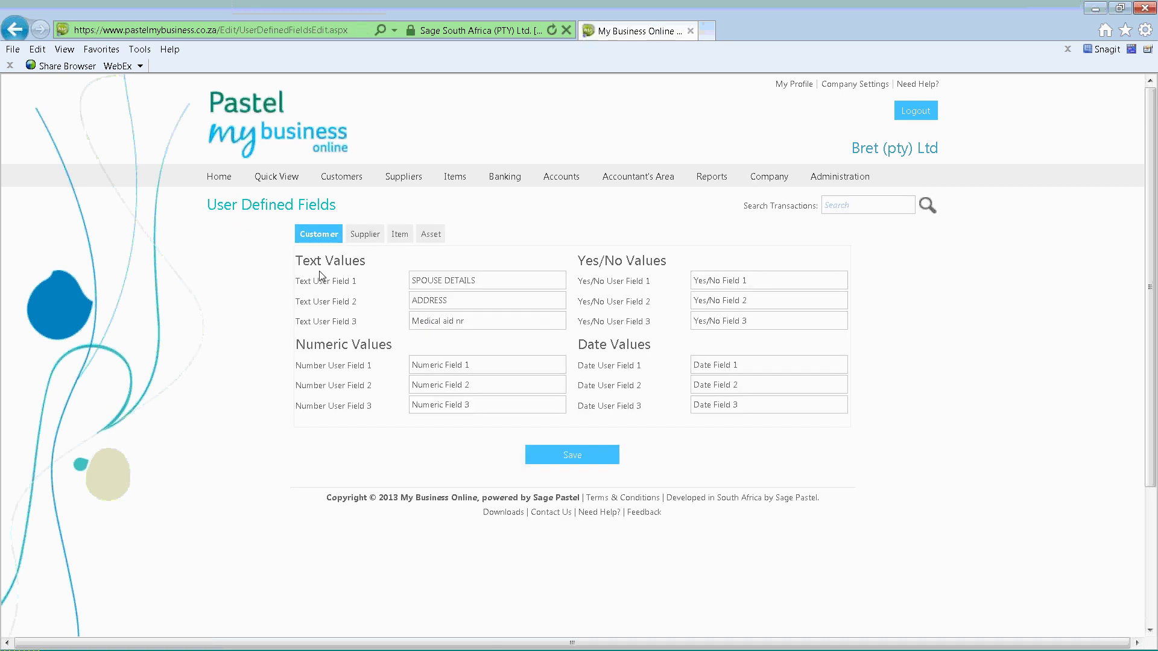
Look through the three customer text user fields for spouse details, address and medical aid number
click(473, 279)
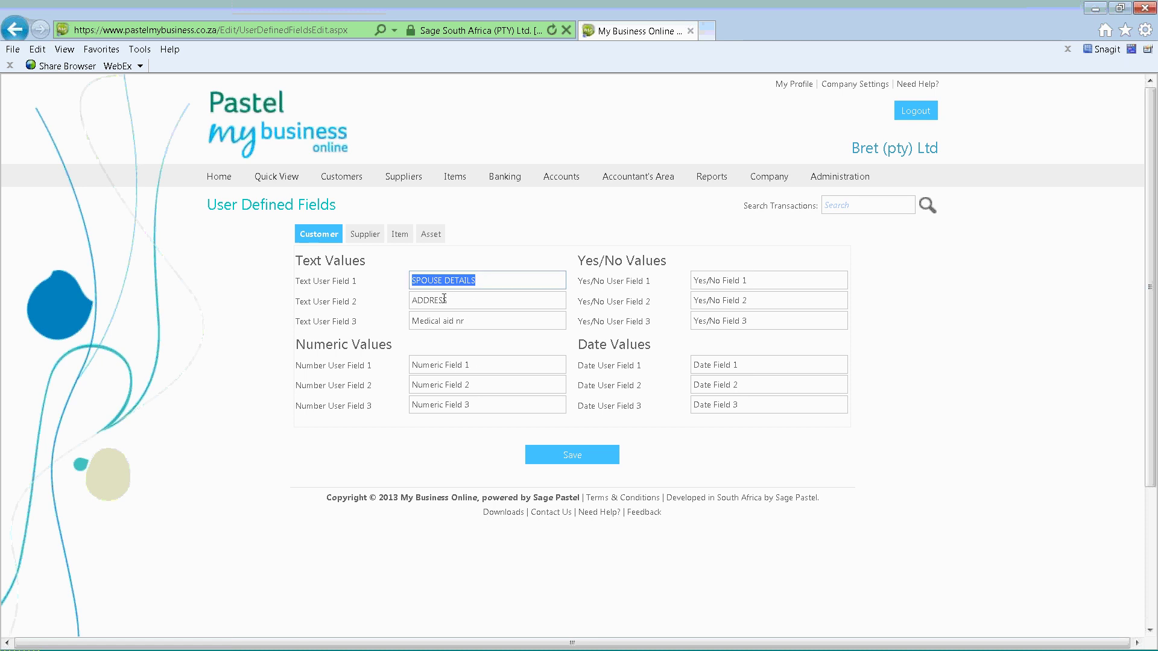
key(Tab)
key(Tab)
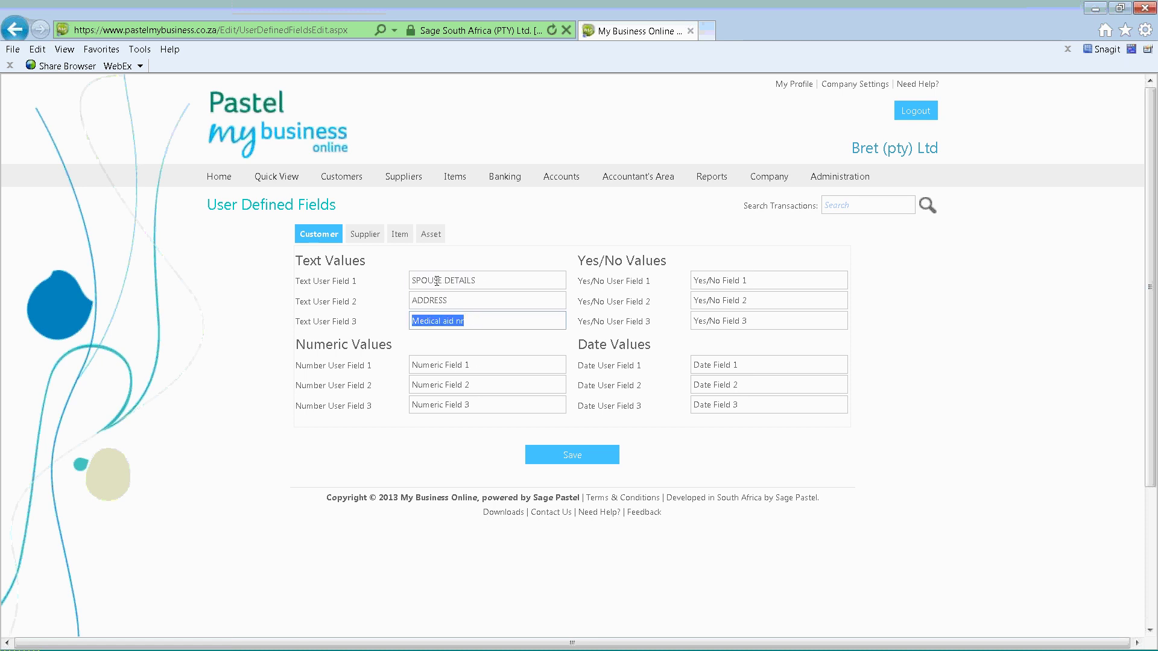
click(413, 281)
key(Tab)
key(Tab)
Reopen the company's user defined fields and view the supplier, item and asset field names
mouse_move(768, 244)
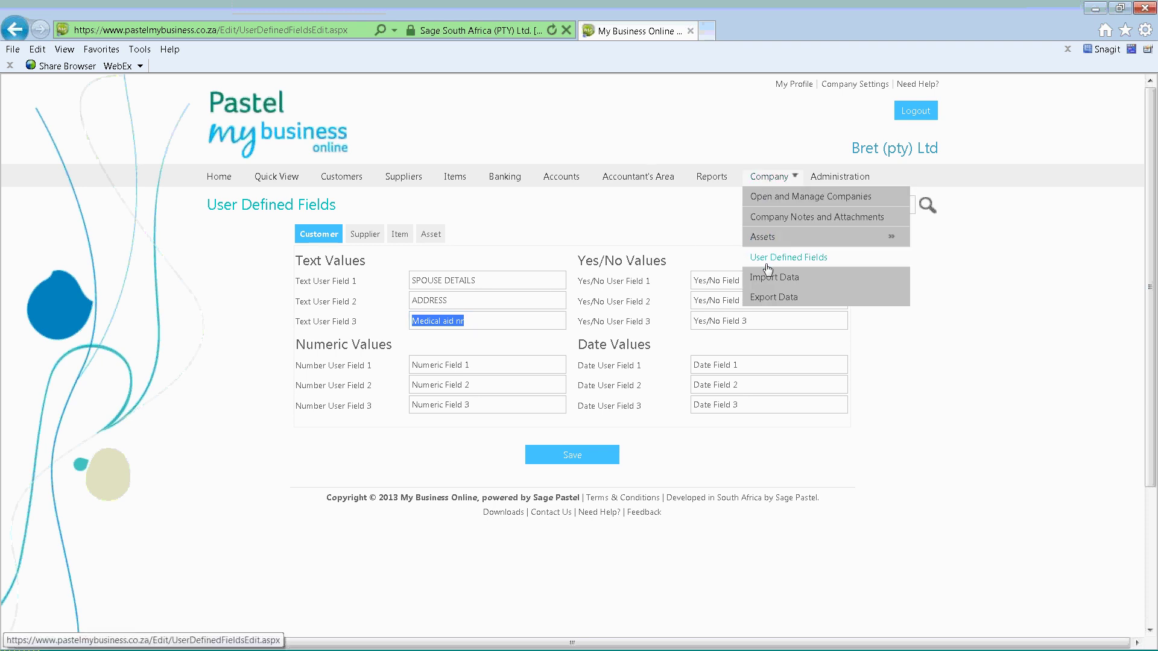
click(768, 266)
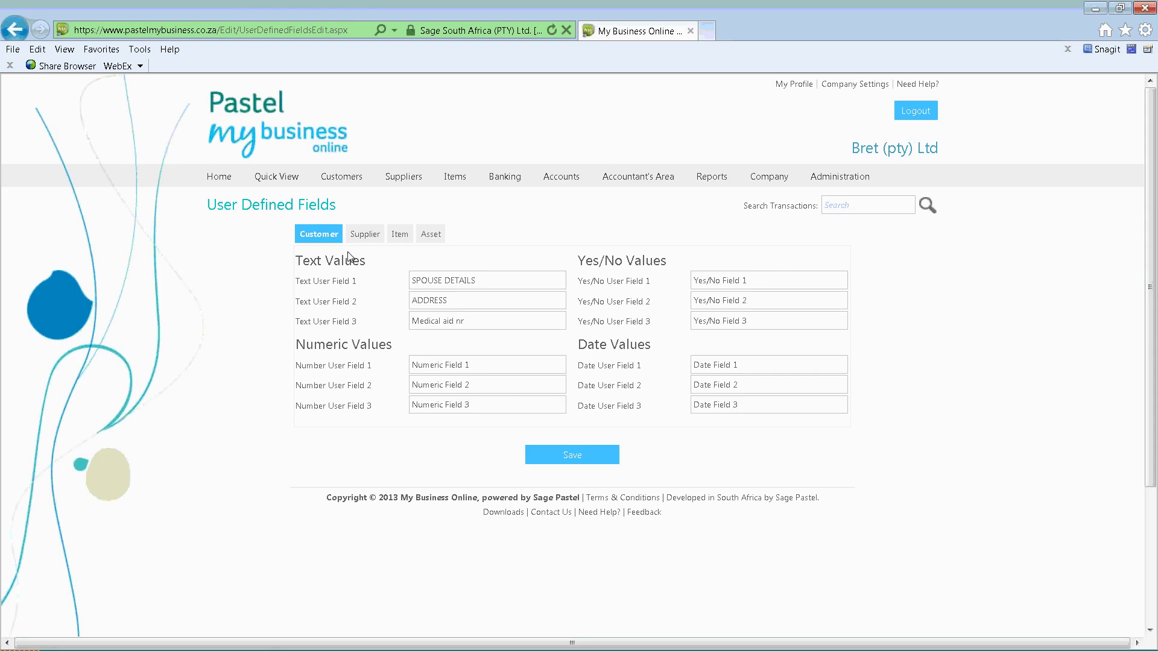
click(360, 239)
click(398, 235)
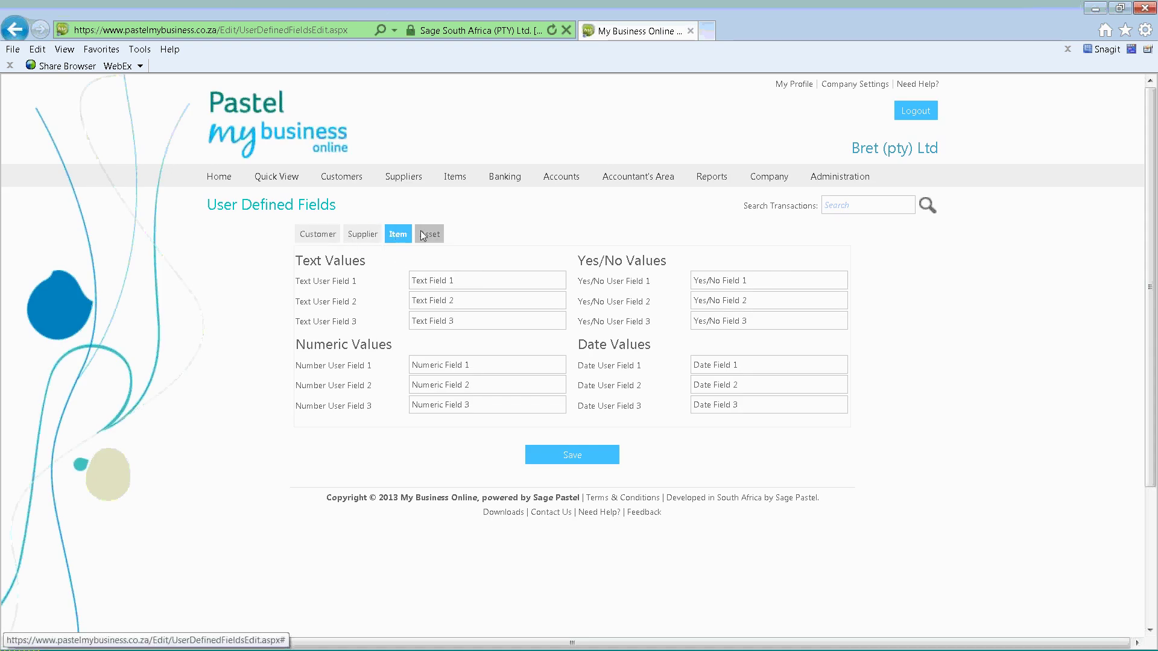
click(422, 235)
click(398, 235)
Rename Text User Field 1 of the supplier user defined fields as Location and save the user defined fields
click(364, 235)
drag(412, 280, 461, 282)
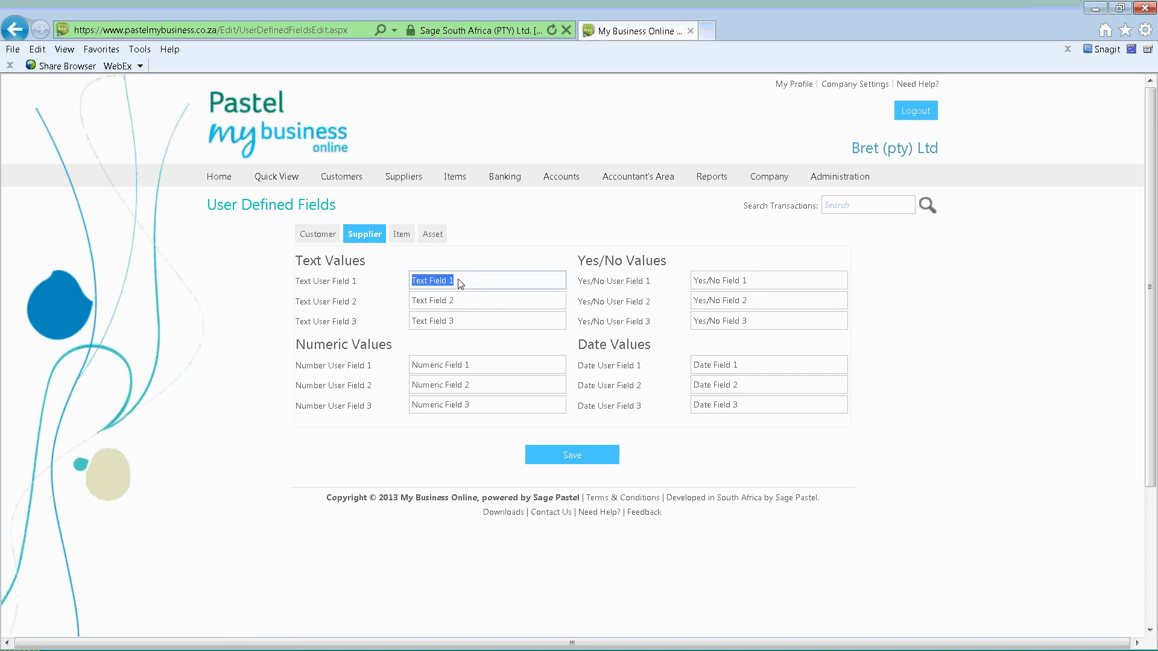
click(471, 297)
click(468, 285)
click(465, 298)
click(467, 317)
click(465, 280)
key(Delete)
text(Location)
click(560, 456)
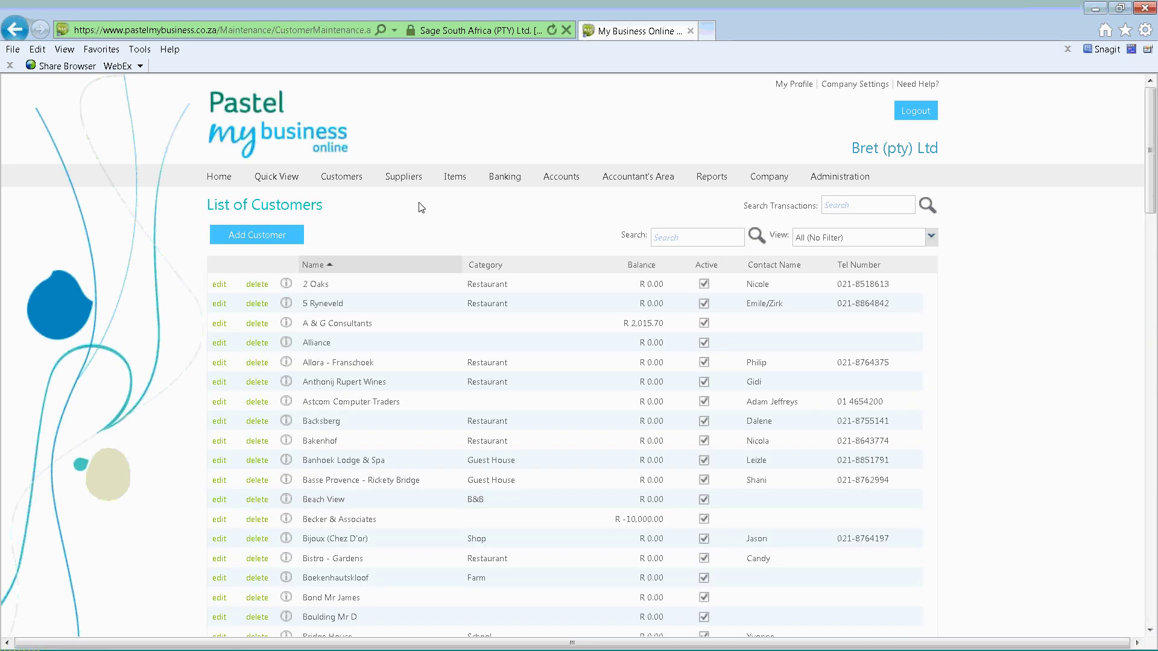
Open the supplier beds4u from the list of suppliers for editing and show its user defined fields
mouse_move(411, 182)
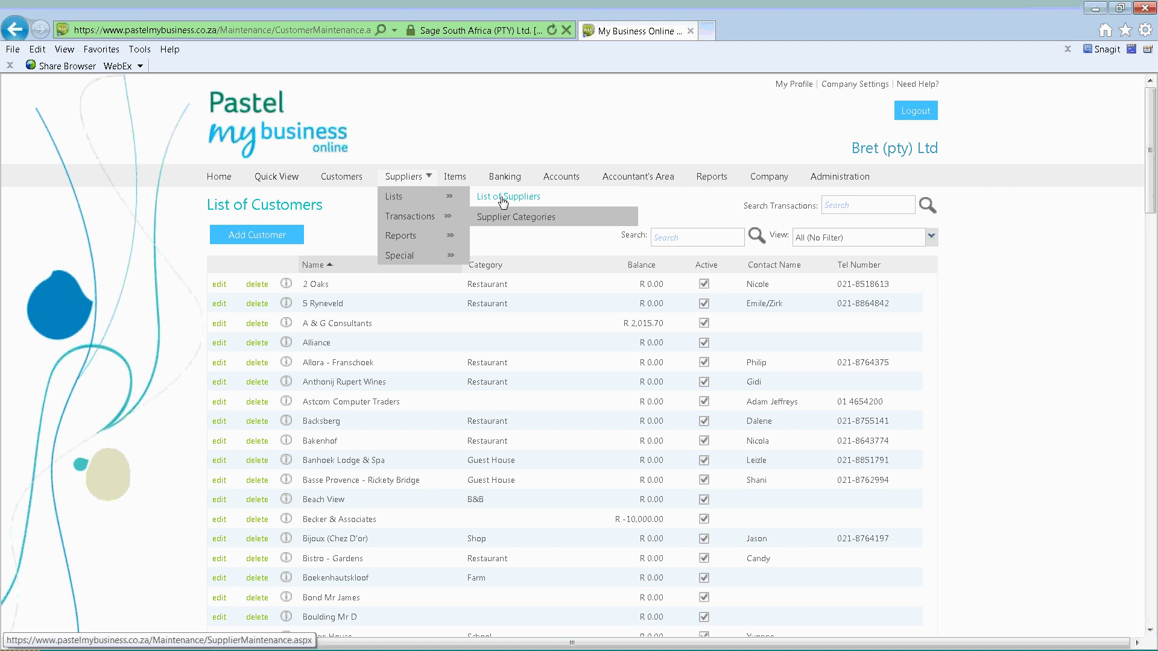
click(501, 199)
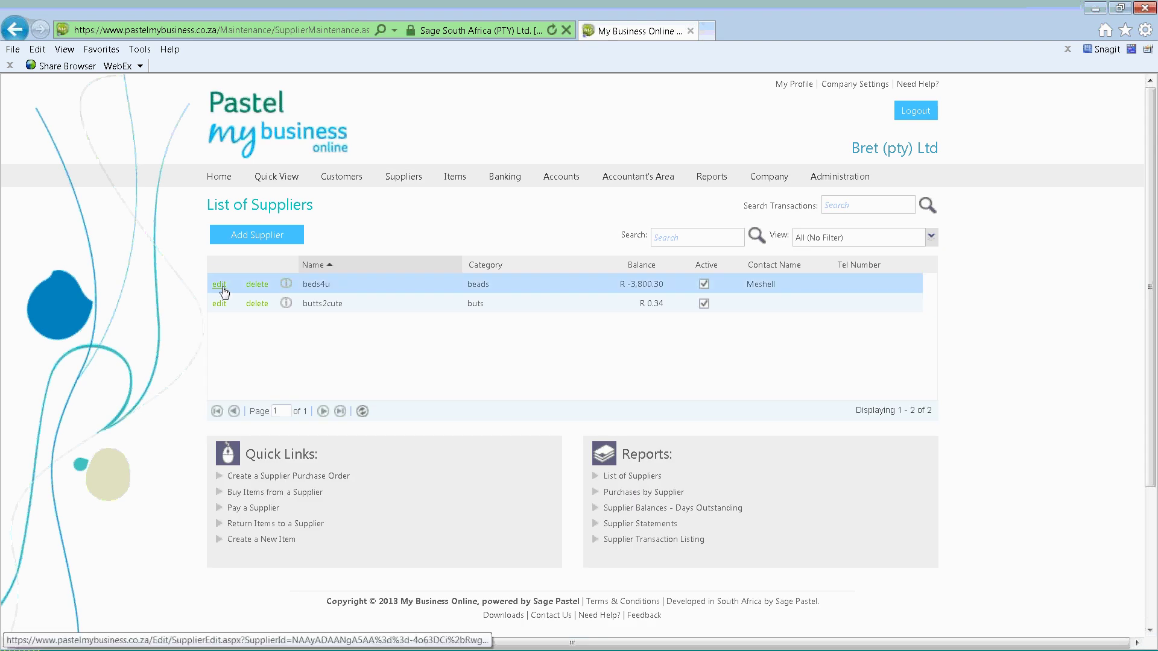
click(221, 287)
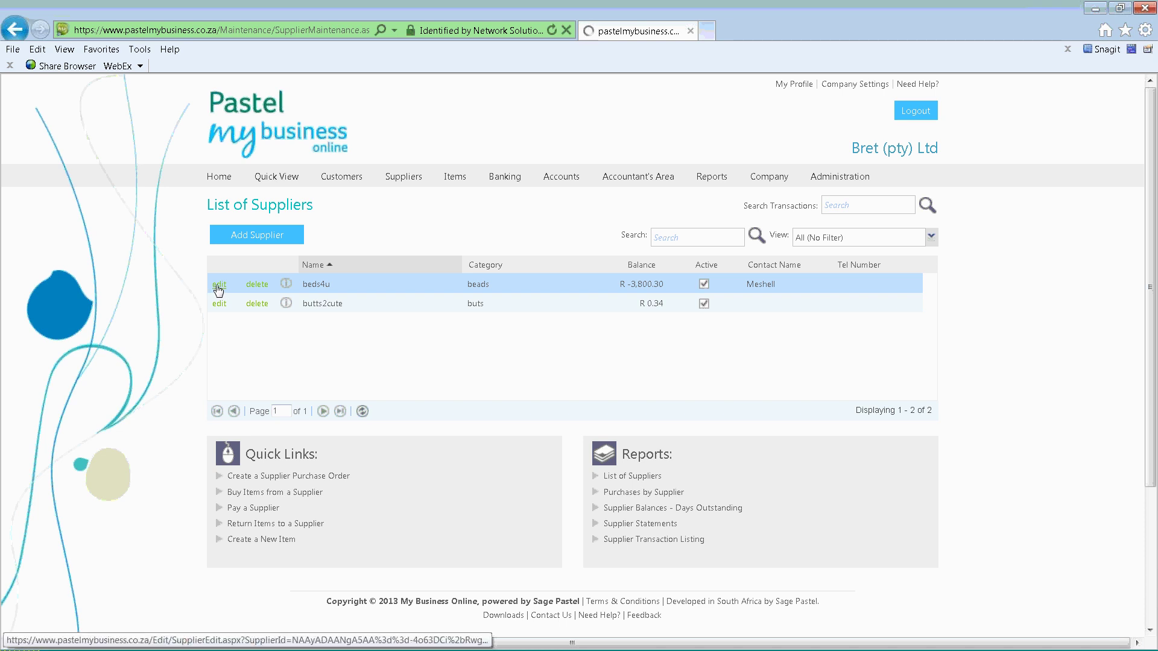
click(219, 284)
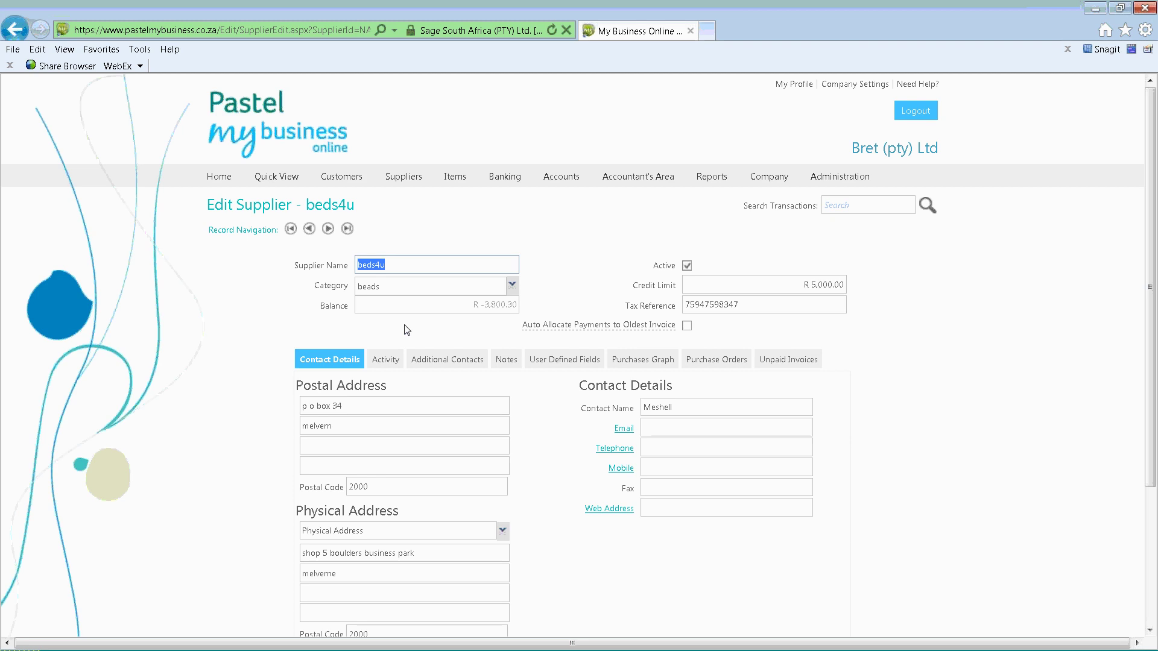
click(559, 357)
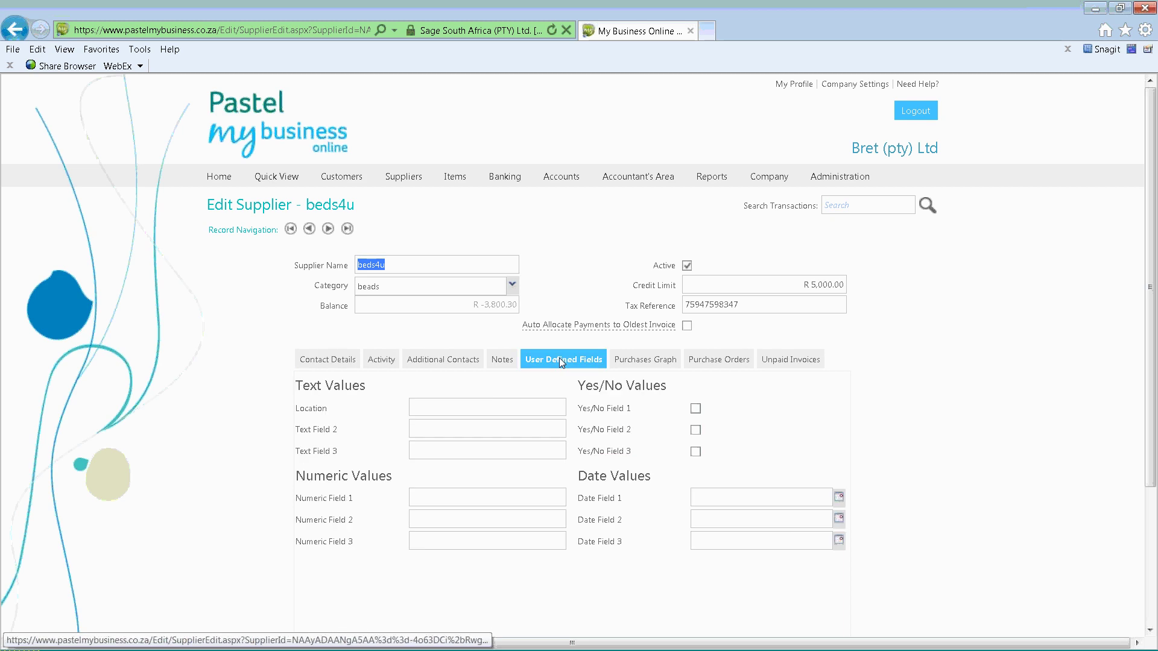
Enter Johannesburg as the supplier's Location and save the supplier
click(426, 403)
text(J)
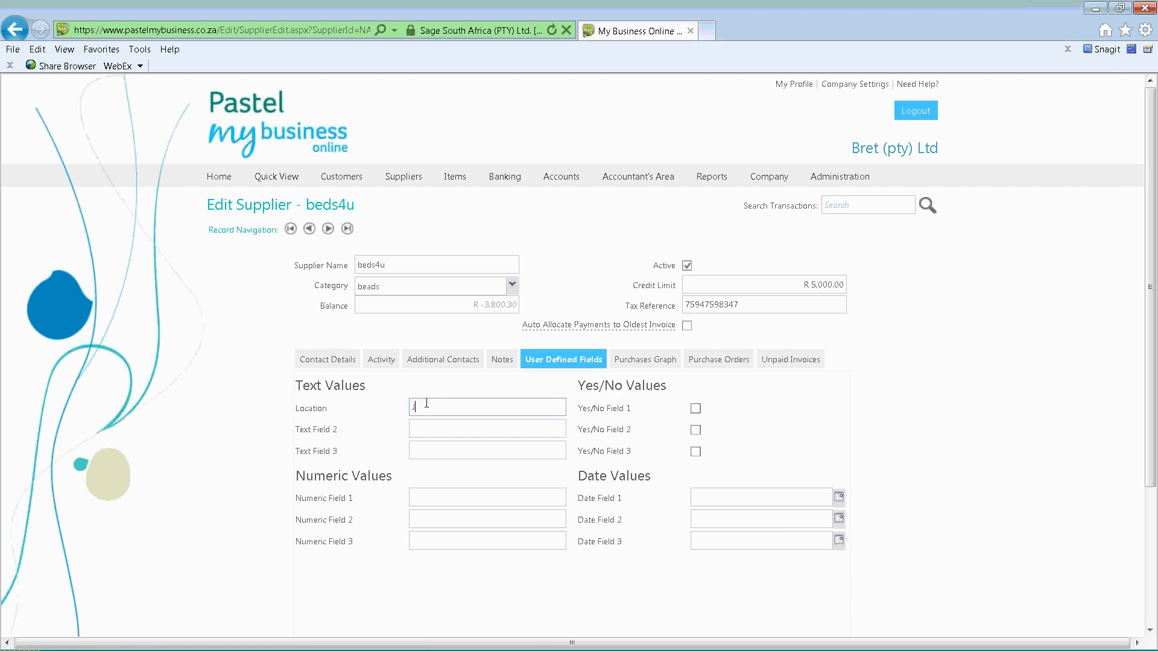
text(ohannesburg)
scroll(439, 482, down, 3)
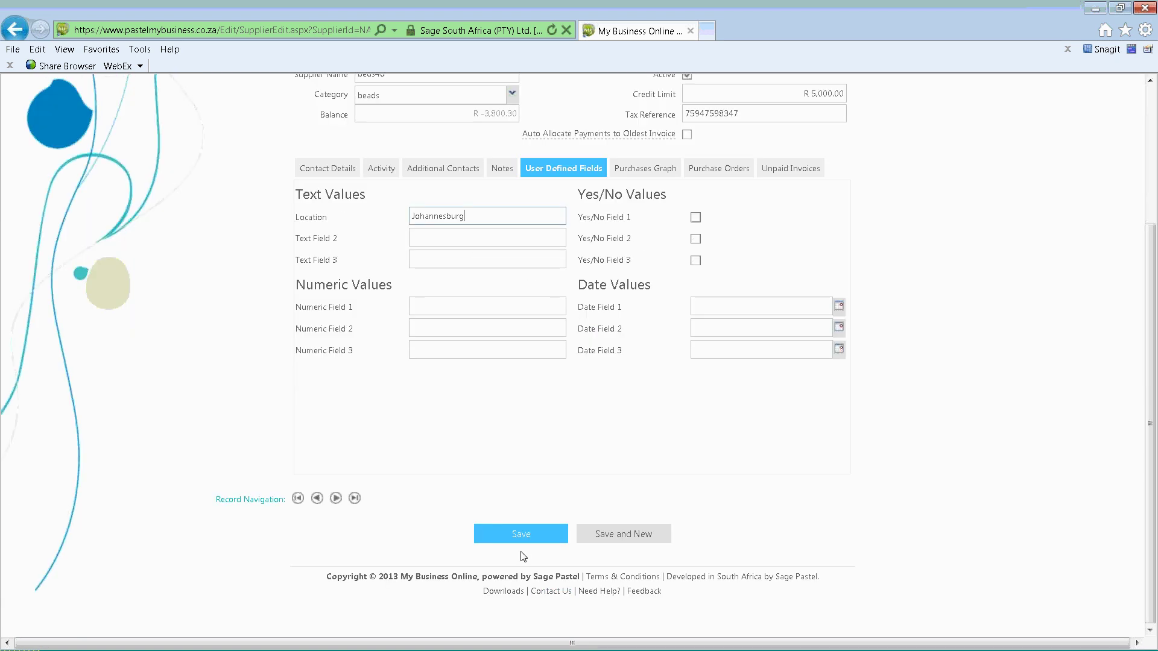
click(522, 536)
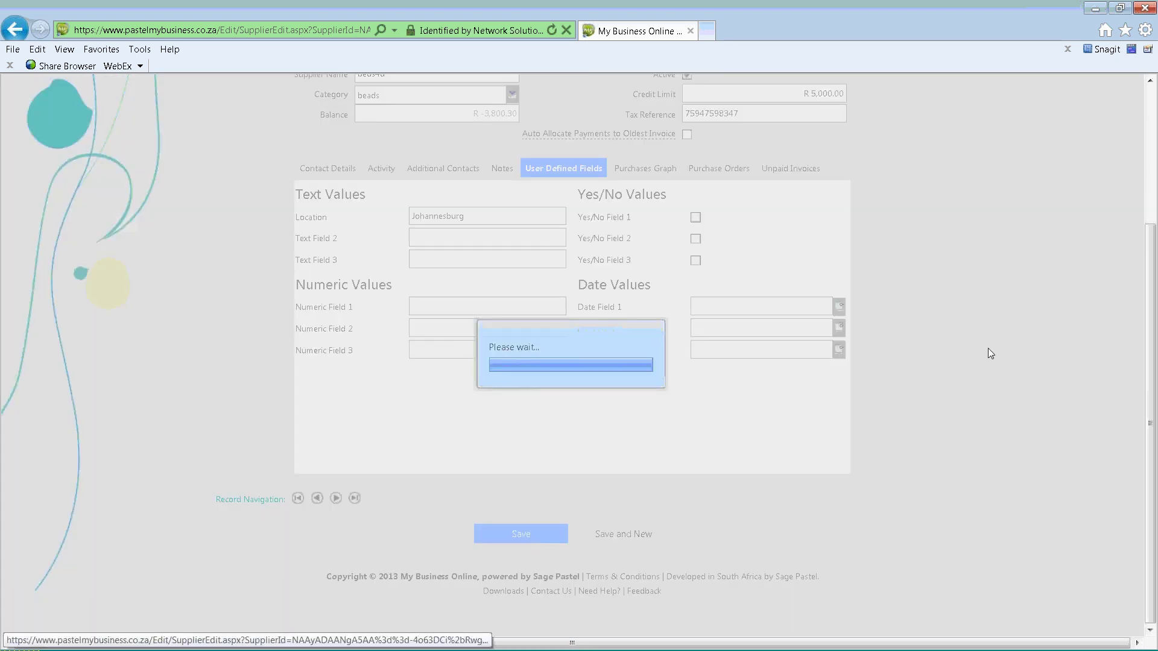
scroll(988, 349, up, 3)
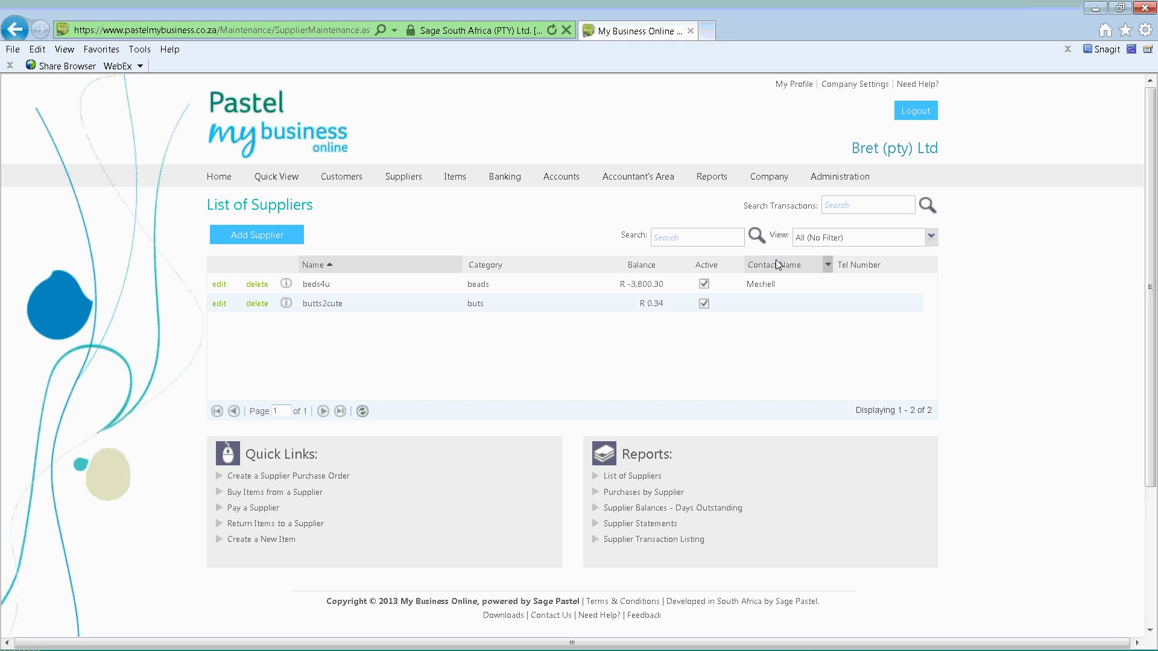
Open the company's CSV data import and view the types of data that can be imported
mouse_move(774, 183)
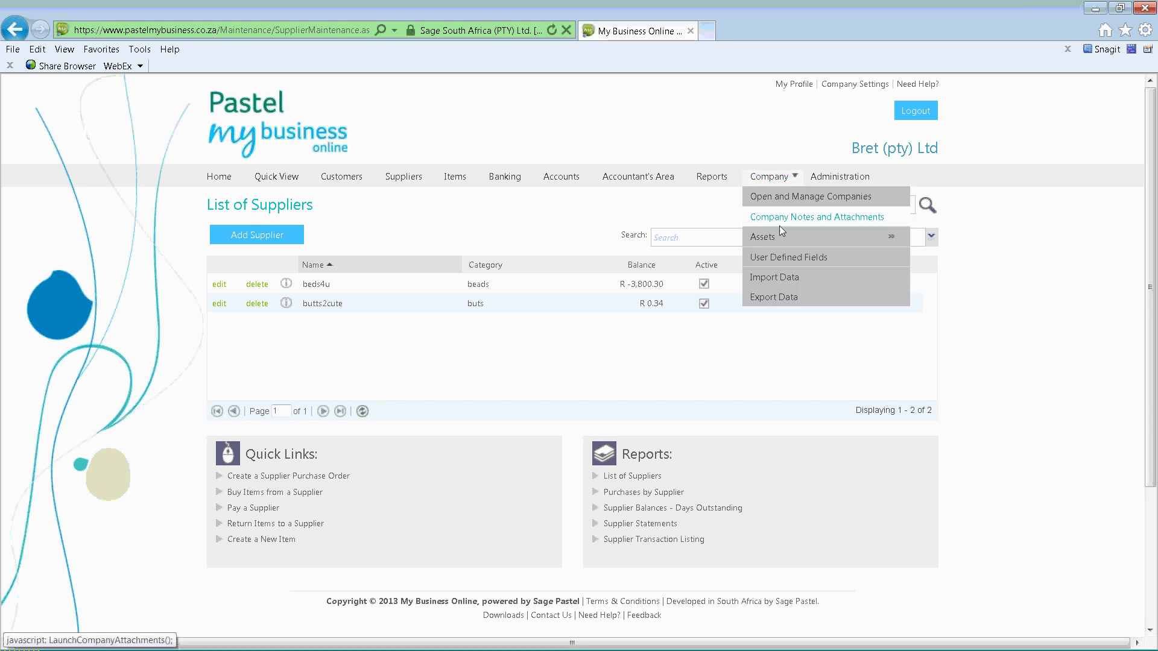
click(798, 282)
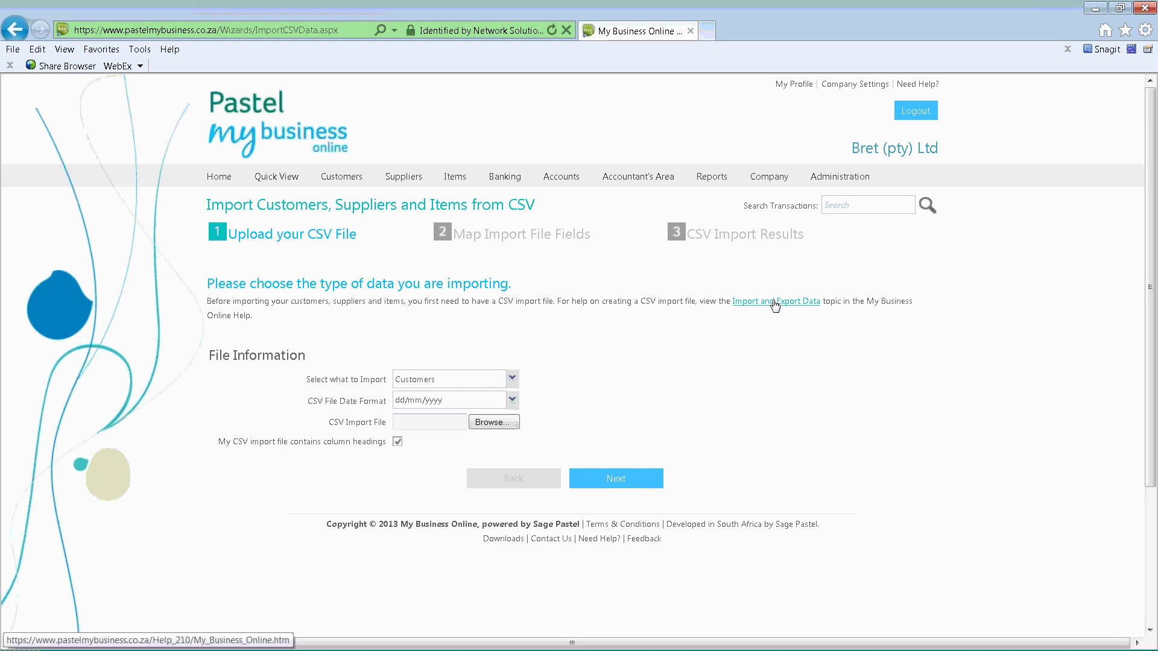
click(512, 380)
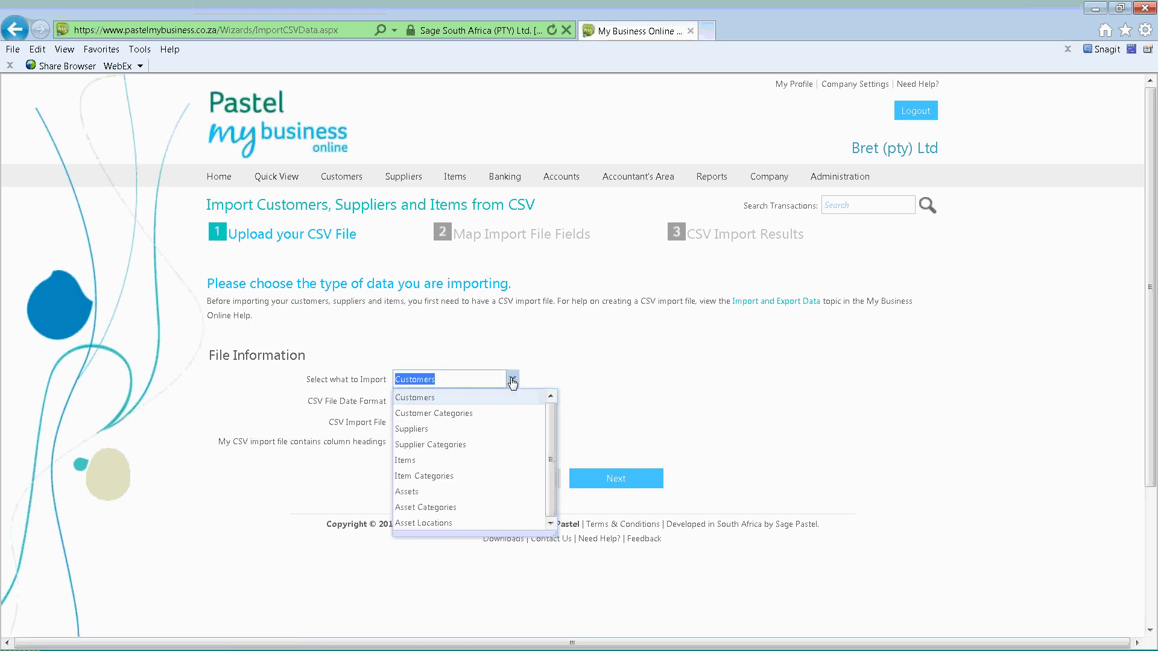
click(512, 380)
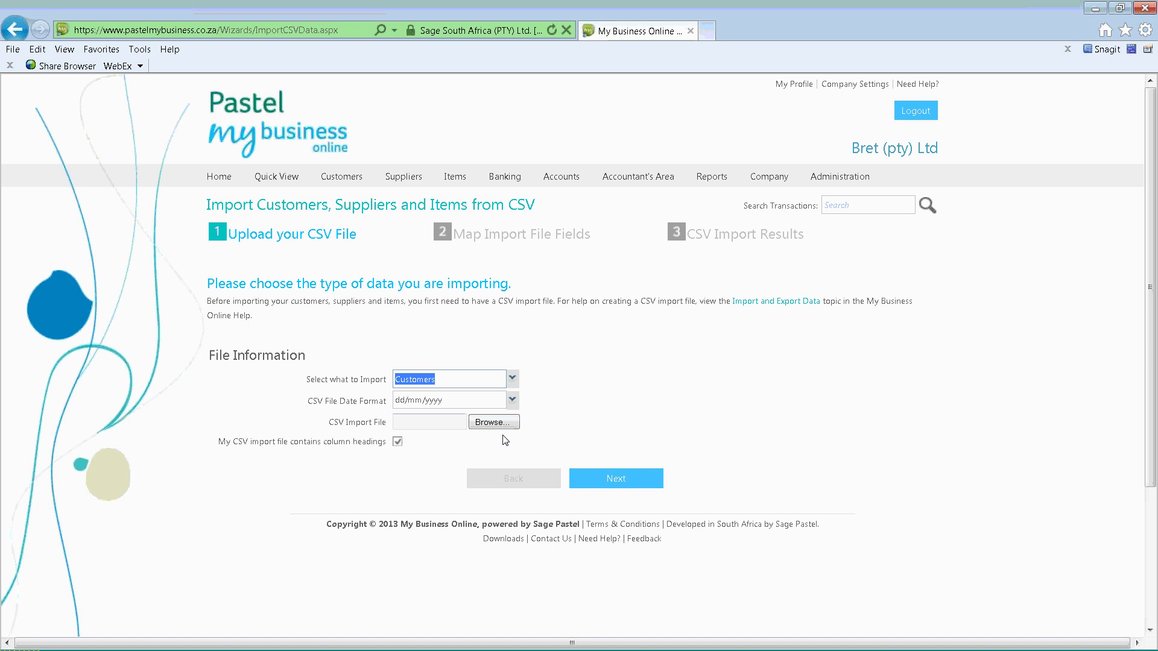
Open the import and export help and read through its Import Data topic
click(777, 303)
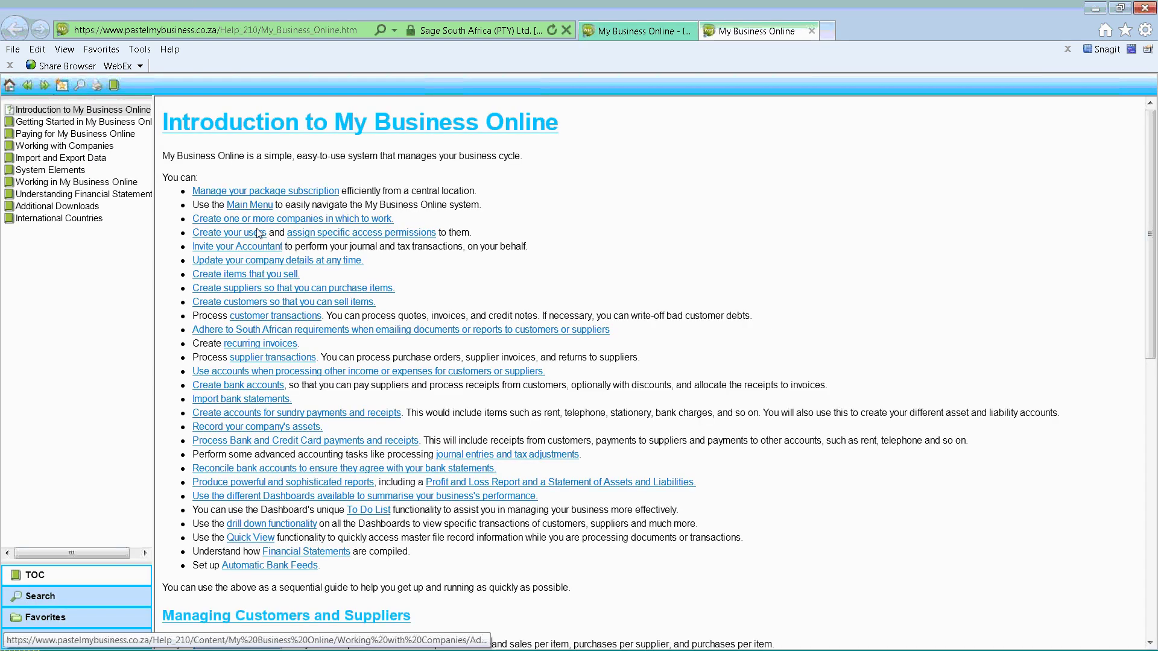
click(47, 158)
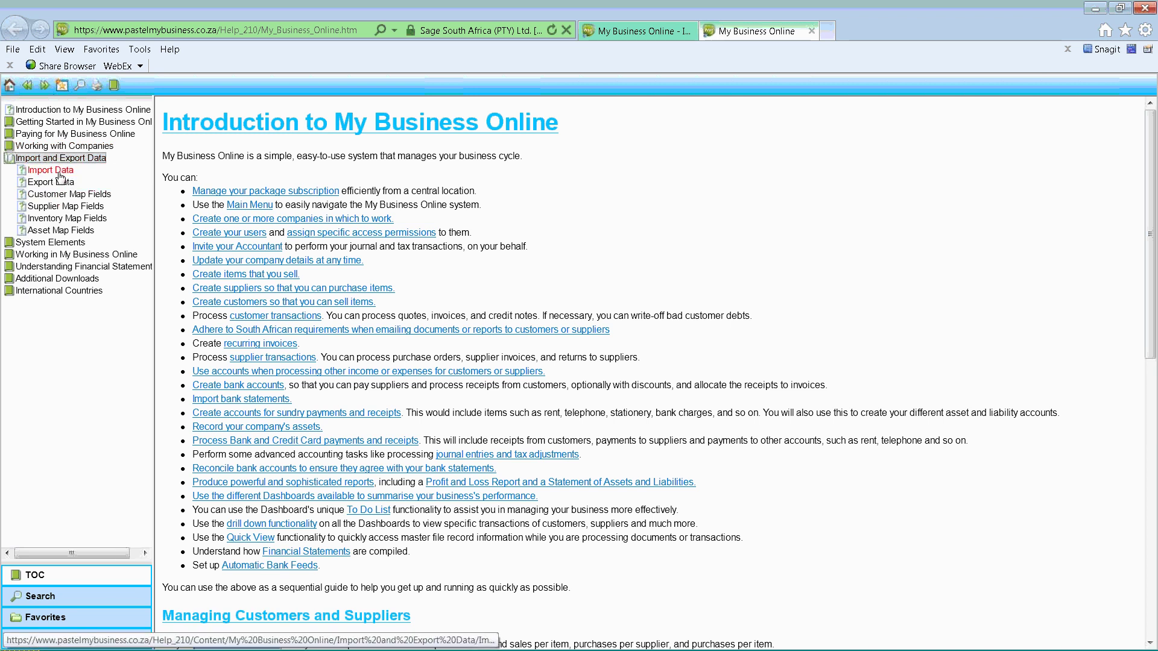
click(50, 170)
scroll(422, 292, down, 8)
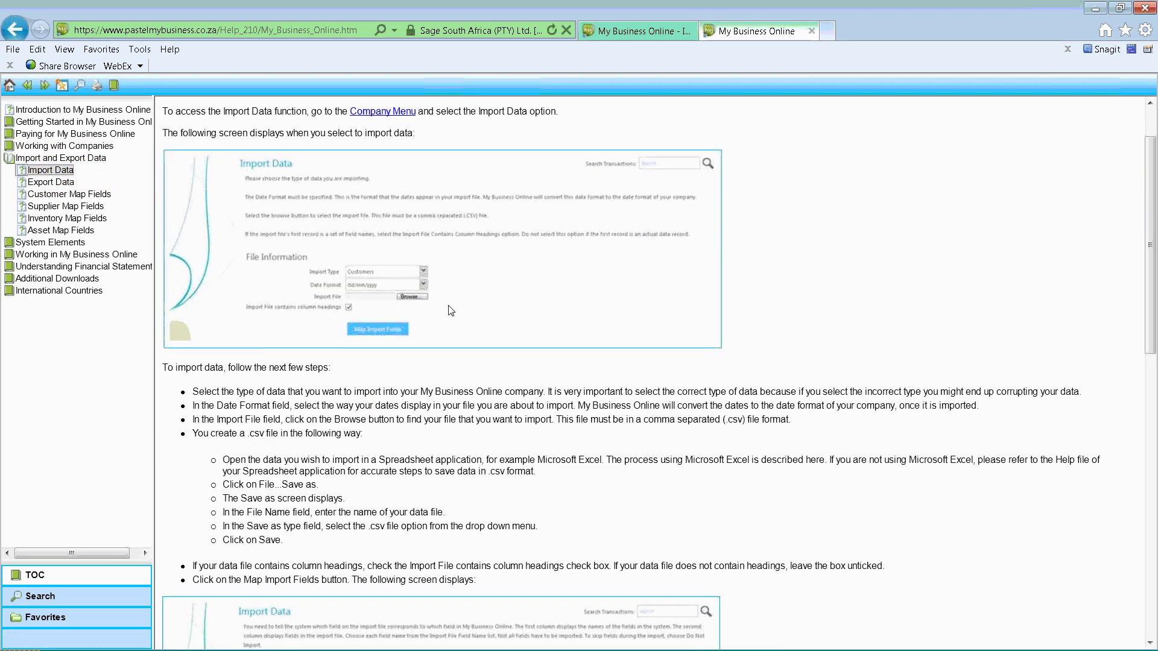
scroll(450, 310, down, 5)
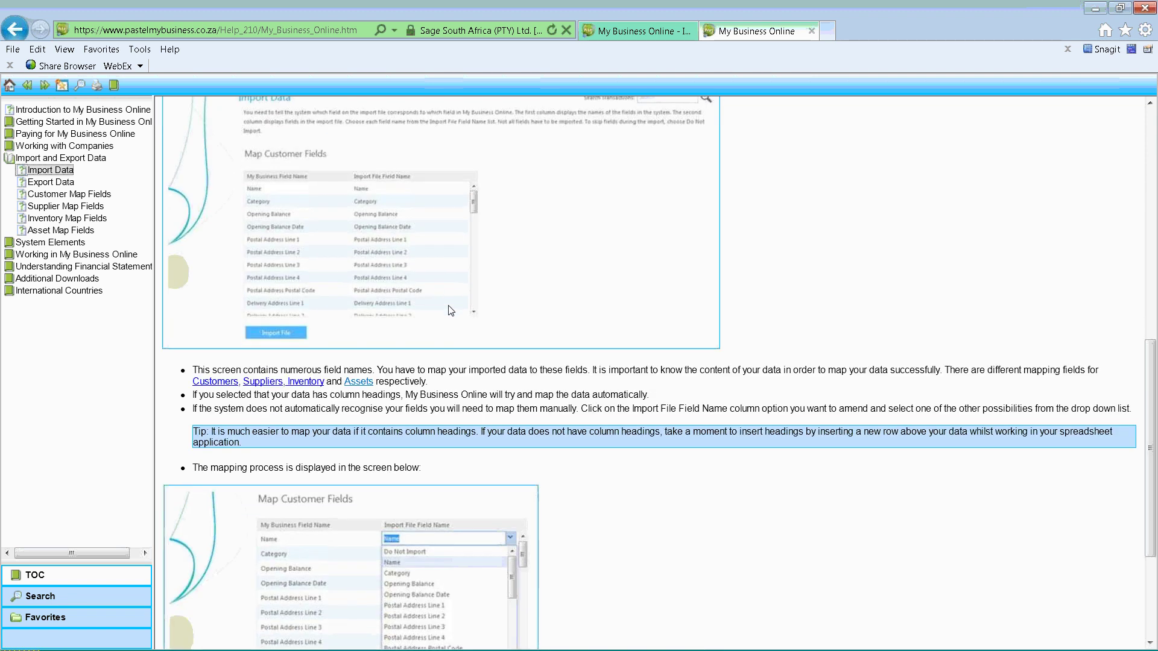
Read through the Customer Map Fields help topic for the customer fields and their import requirements
click(58, 195)
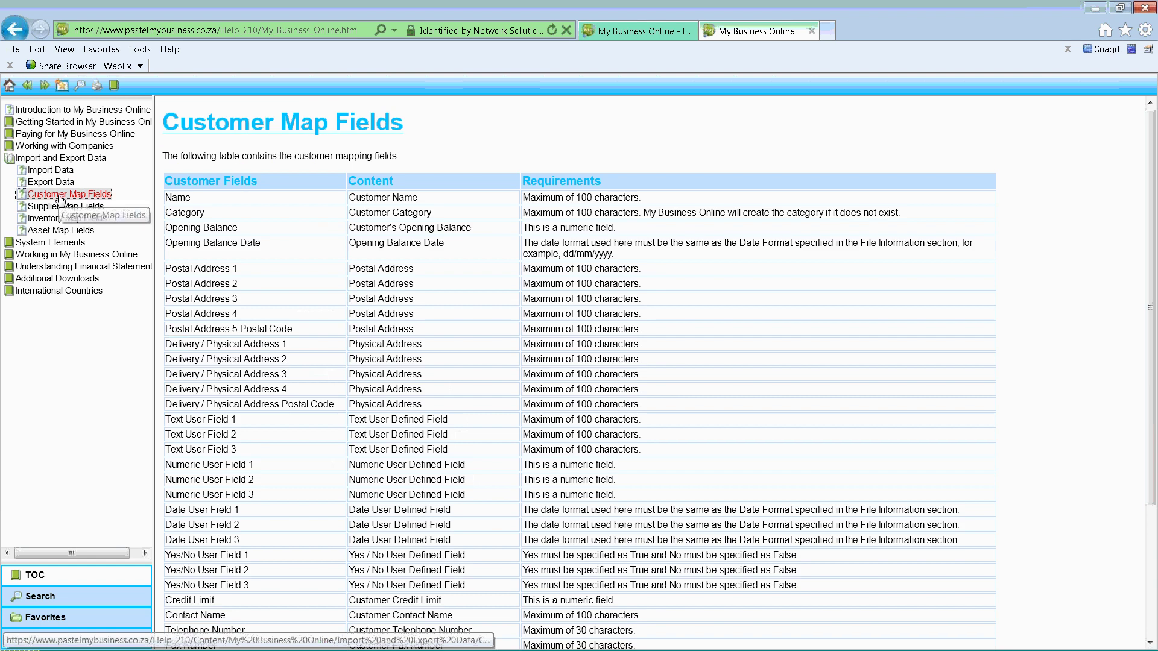
scroll(458, 326, down, 3)
scroll(465, 327, up, 3)
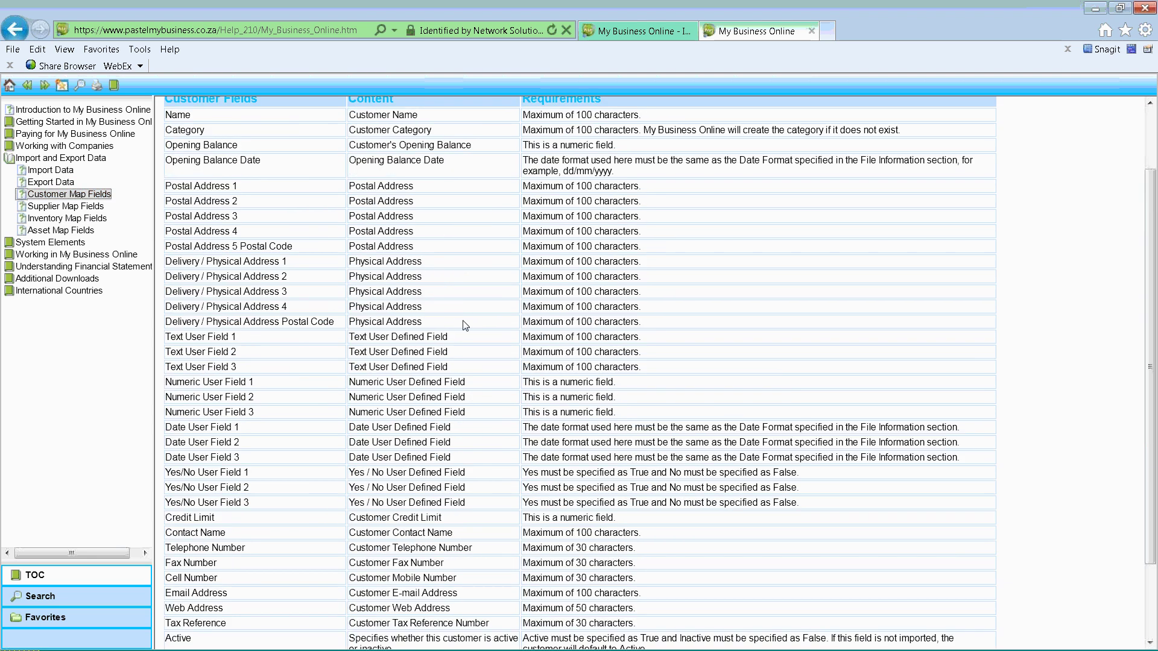
scroll(396, 232, down, 1)
scroll(396, 233, down, 2)
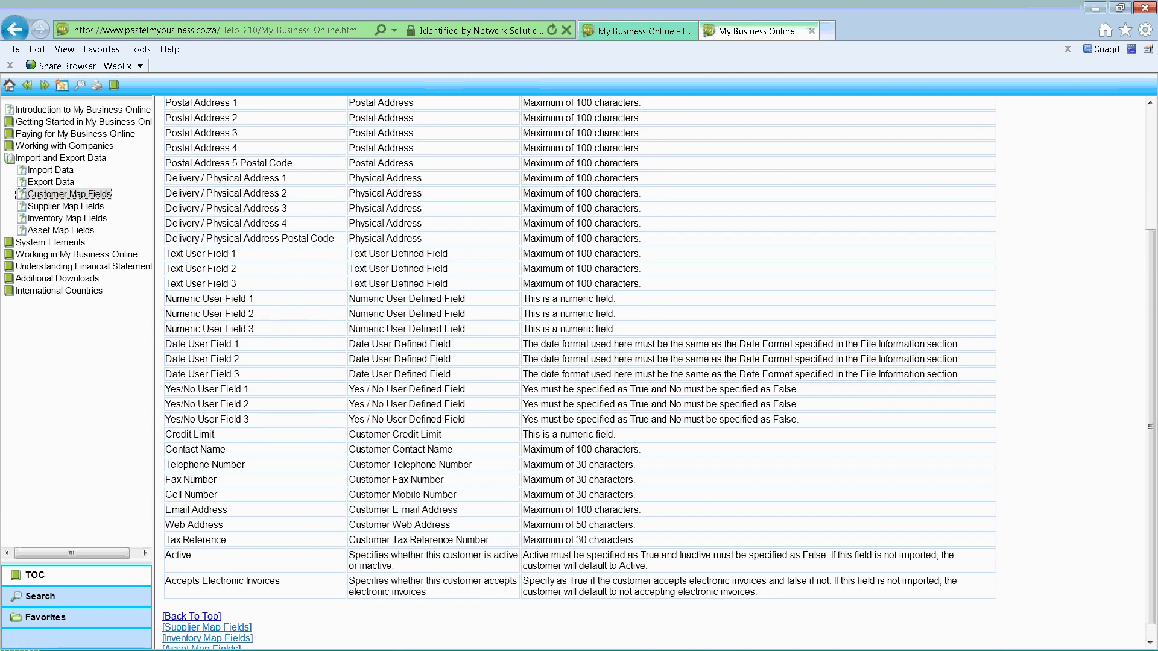
Return from the help to the CSV import page and bring up the company options
mouse_move(97, 643)
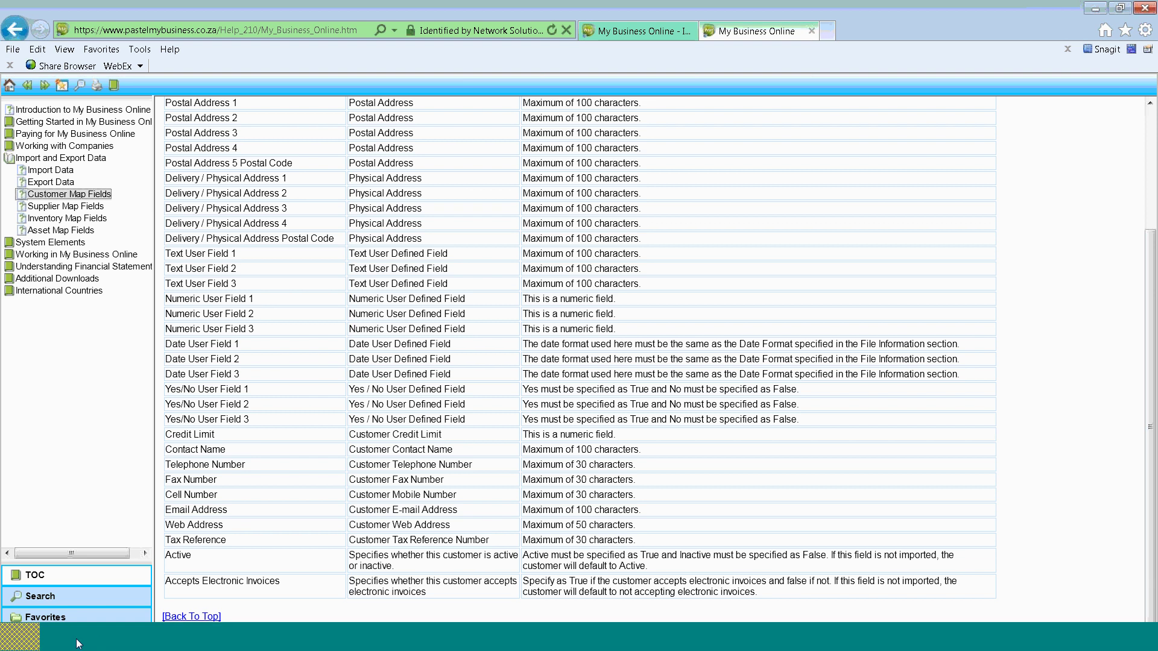
key(ctrl+Tab)
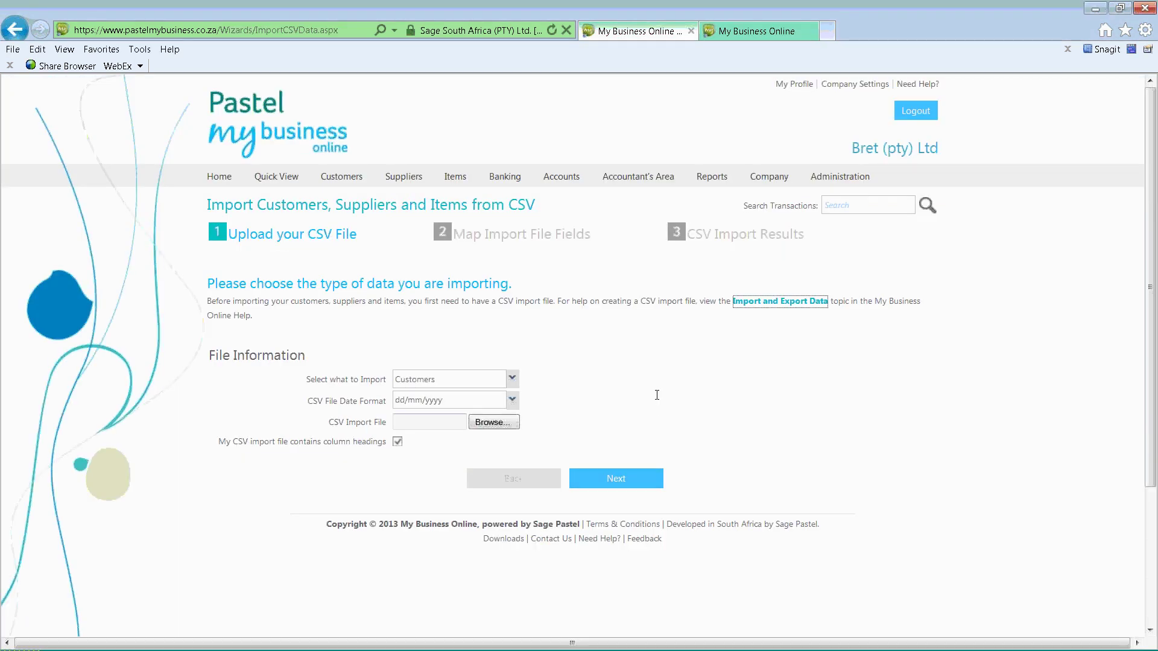
mouse_move(770, 185)
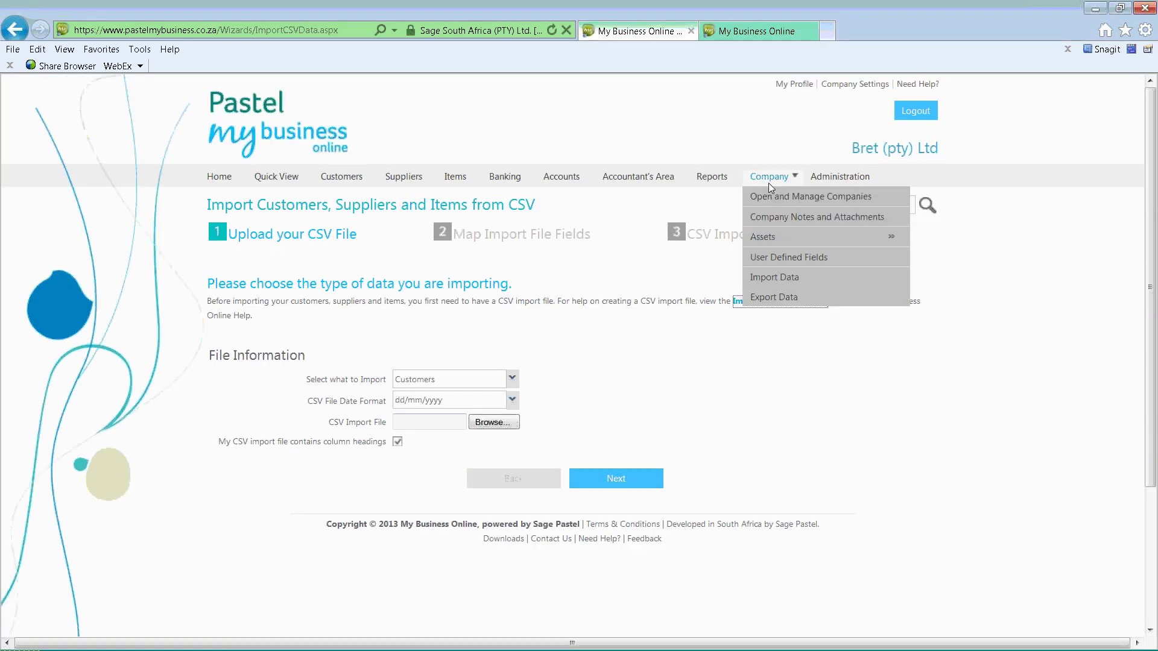